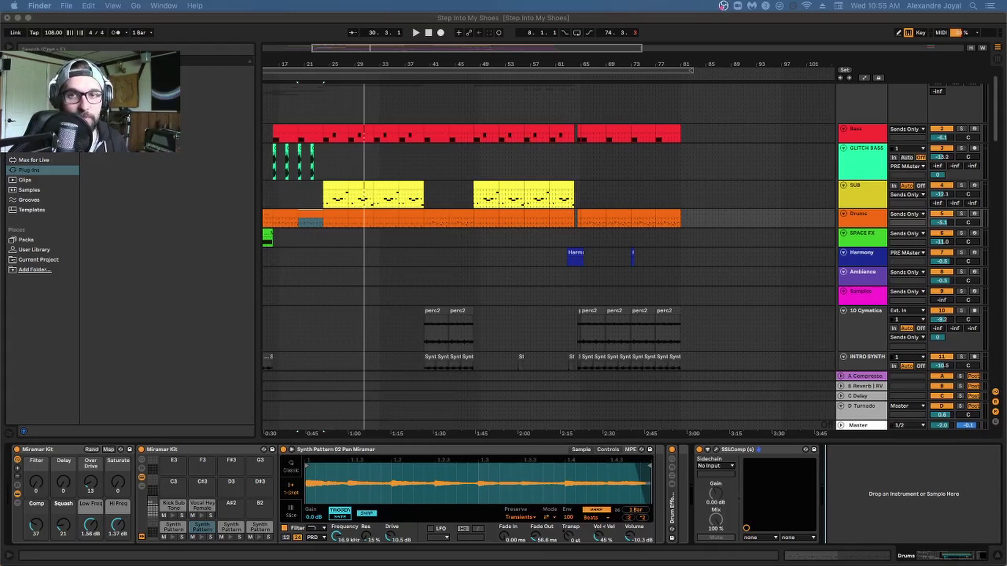
Switch to Ableton Live and play the arrangement.
key("cmd+Tab")
key("space")
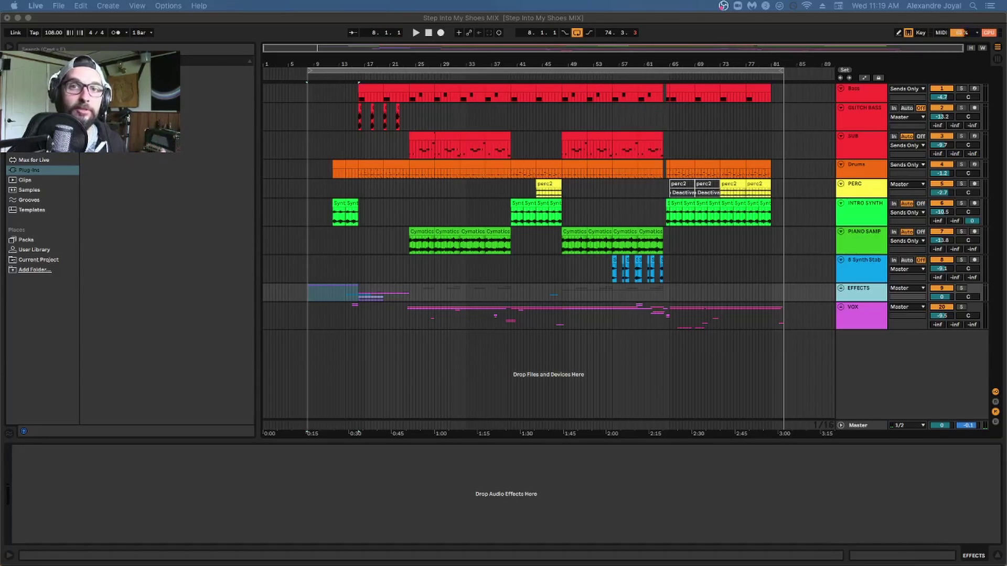
Review the device chains of the Bass, GLITCH BASS, SUB, Drums, PERC, INTRO SYNTH and PIANO SAMPLE tracks.
left_click_drag(695, 96, 720, 96)
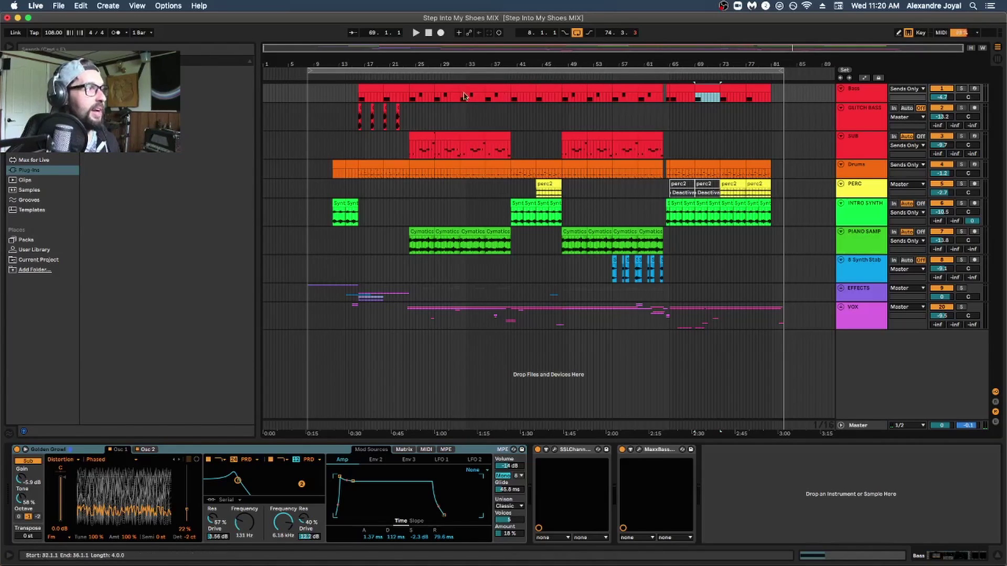
left_click(858, 118)
left_click(854, 145)
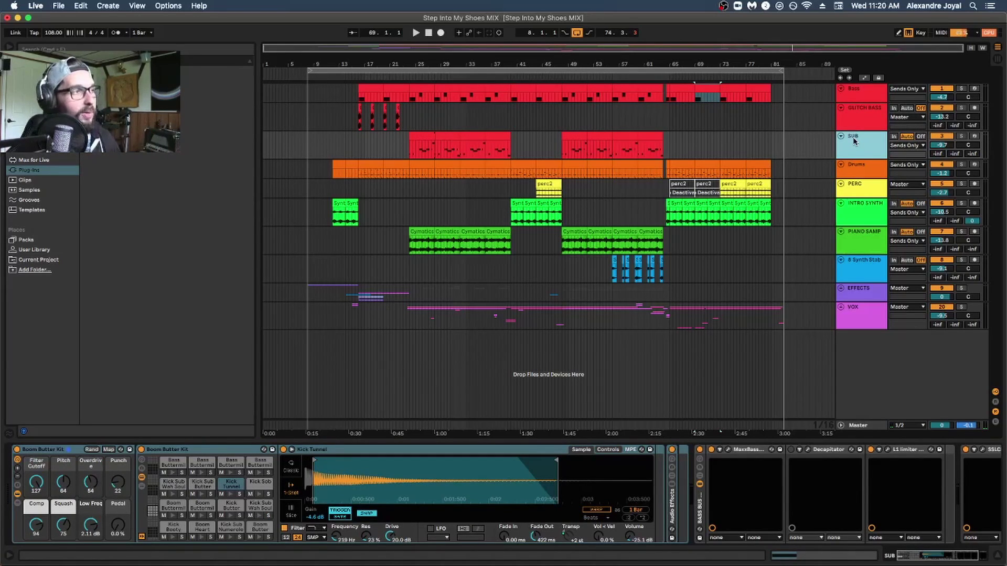
left_click(856, 169)
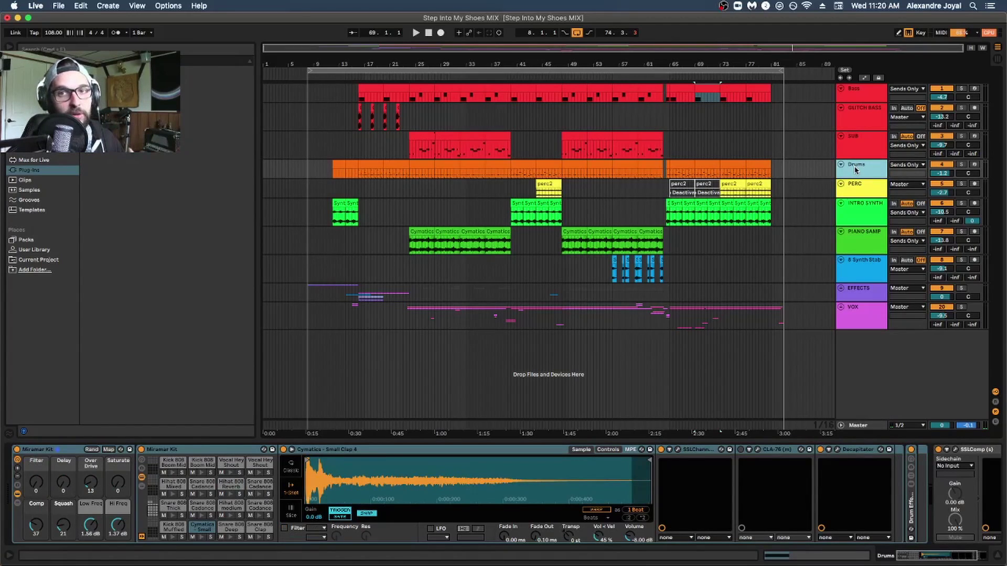
left_click(855, 190)
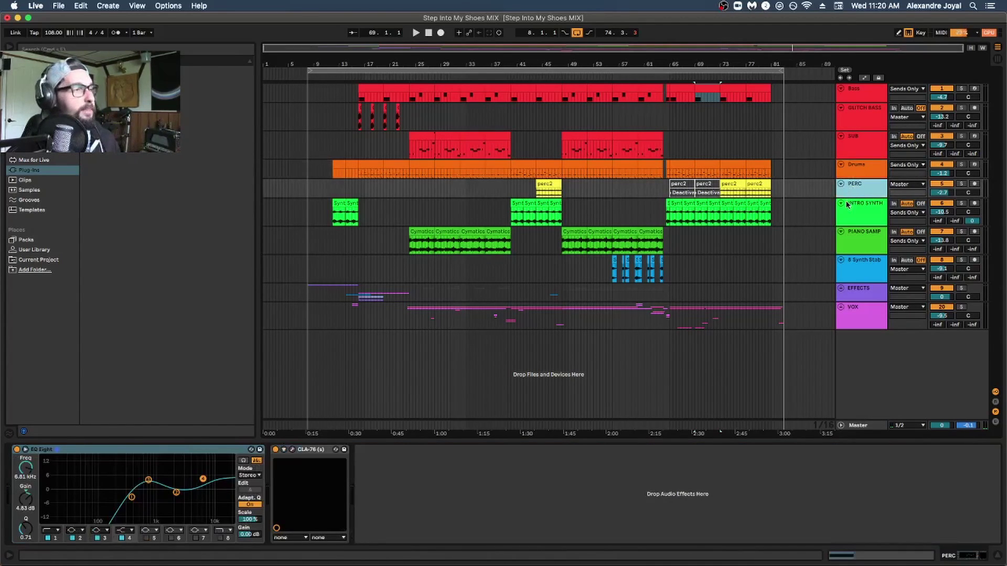
left_click(863, 206)
left_click(867, 246)
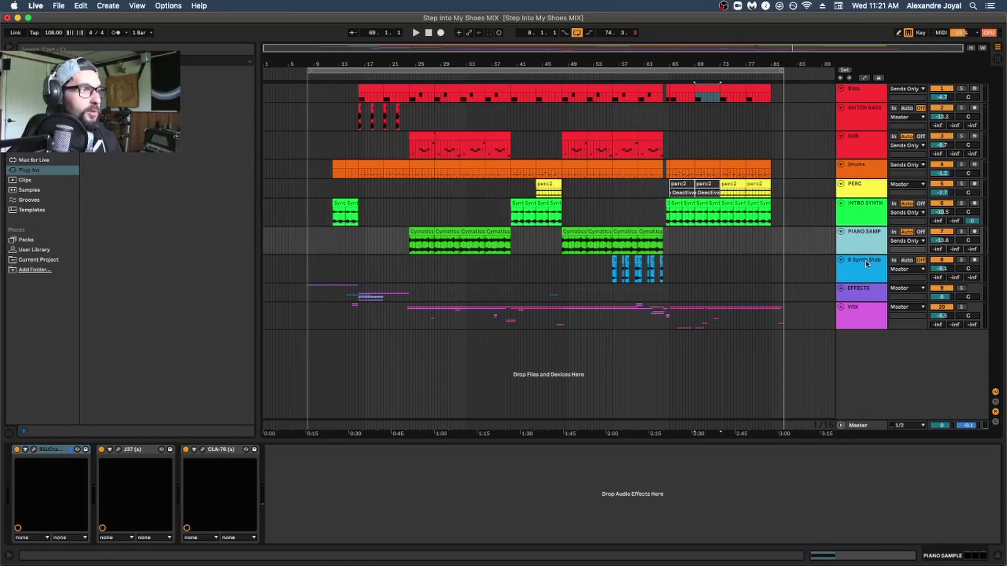
Unfold the EFFECTS group and look through the tracks it contains.
left_click(841, 289)
scroll(771, 238, "down", 10)
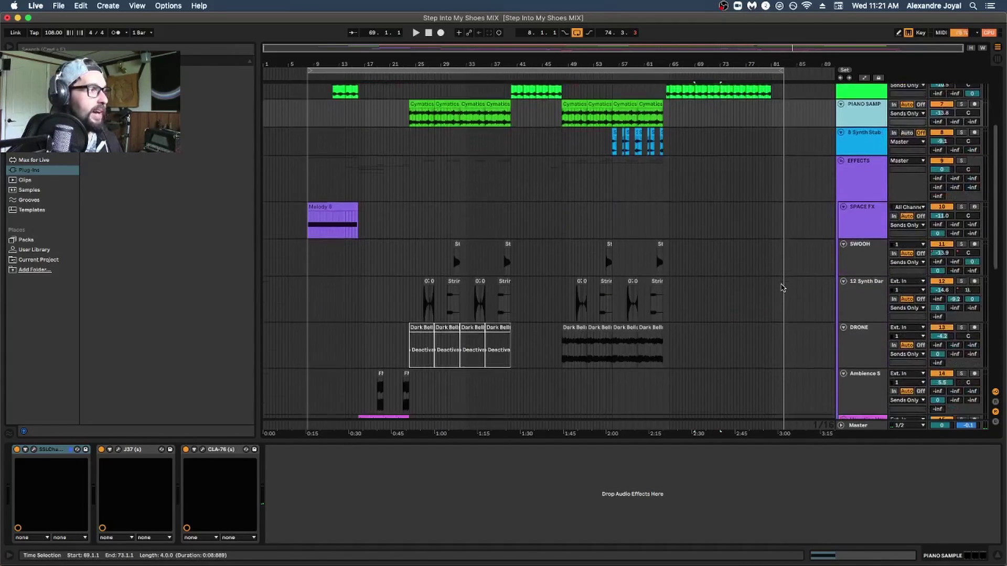
scroll(770, 238, "down", 6)
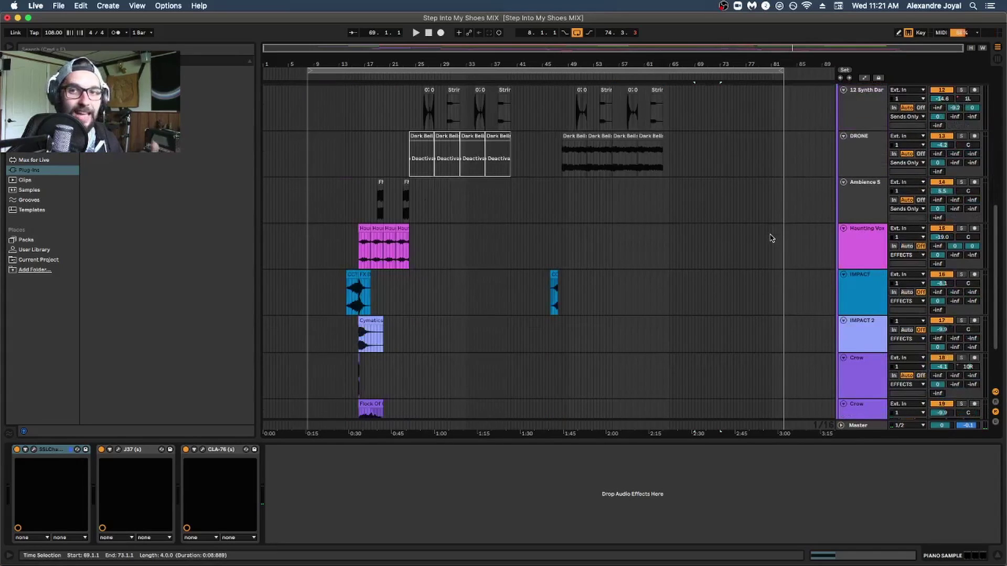
scroll(794, 252, "down", 4)
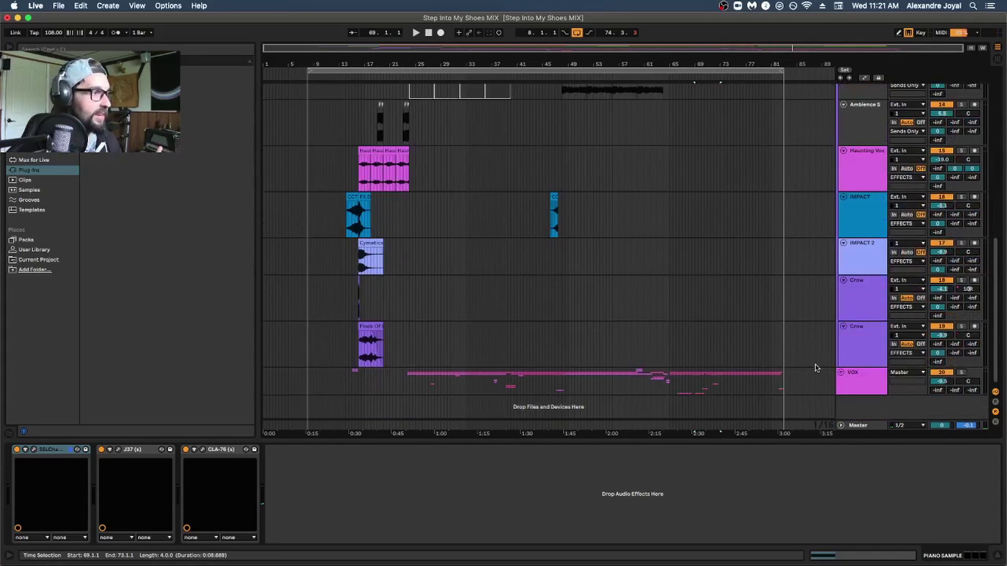
Unfold the VOX group, look through its vocal tracks, and fold the groups again.
left_click(841, 372)
scroll(809, 348, "down", 10)
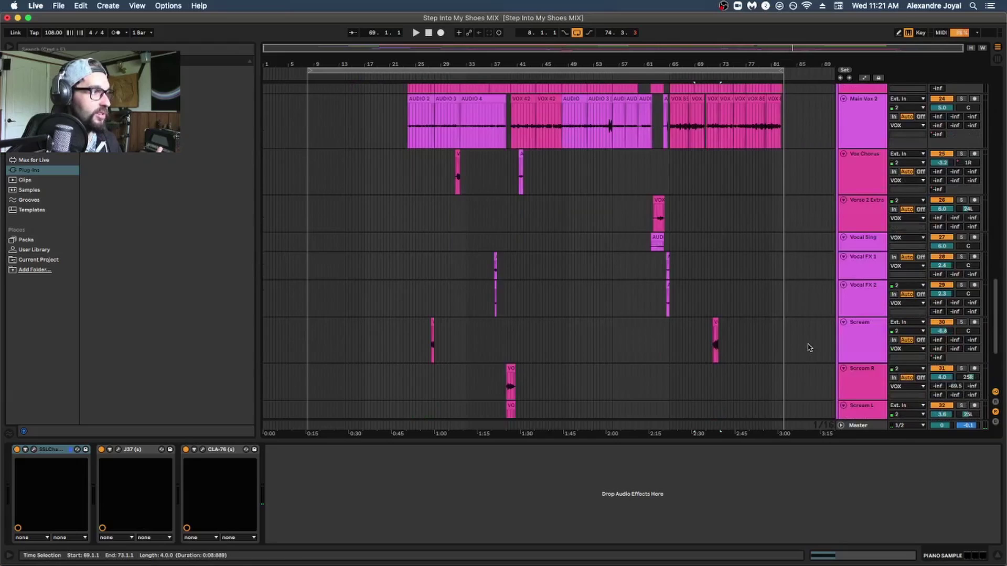
scroll(809, 347, "up", 5)
left_click(841, 308)
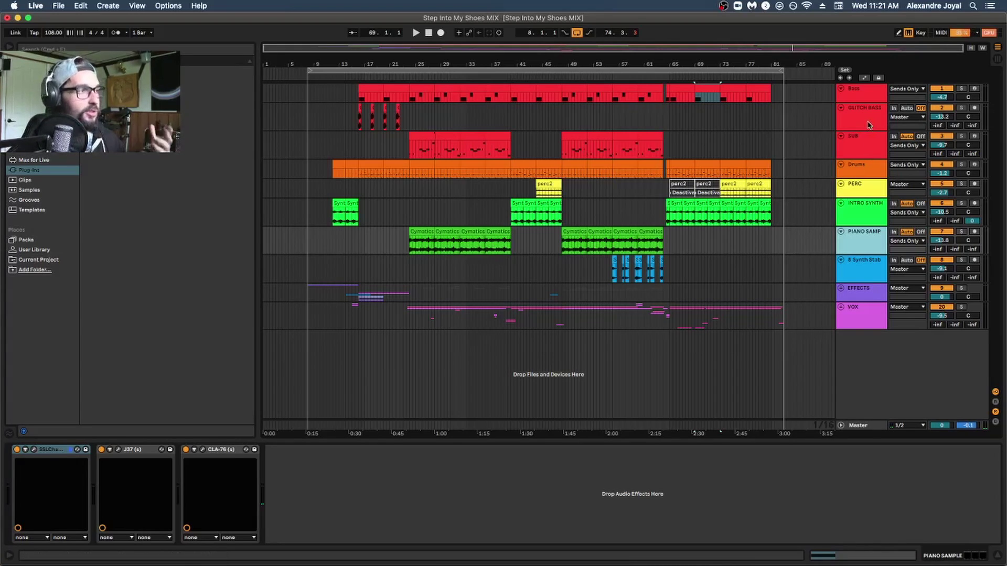
Check the devices on the Bass, Drums, PERC and Synth Stab tracks.
left_click(852, 90)
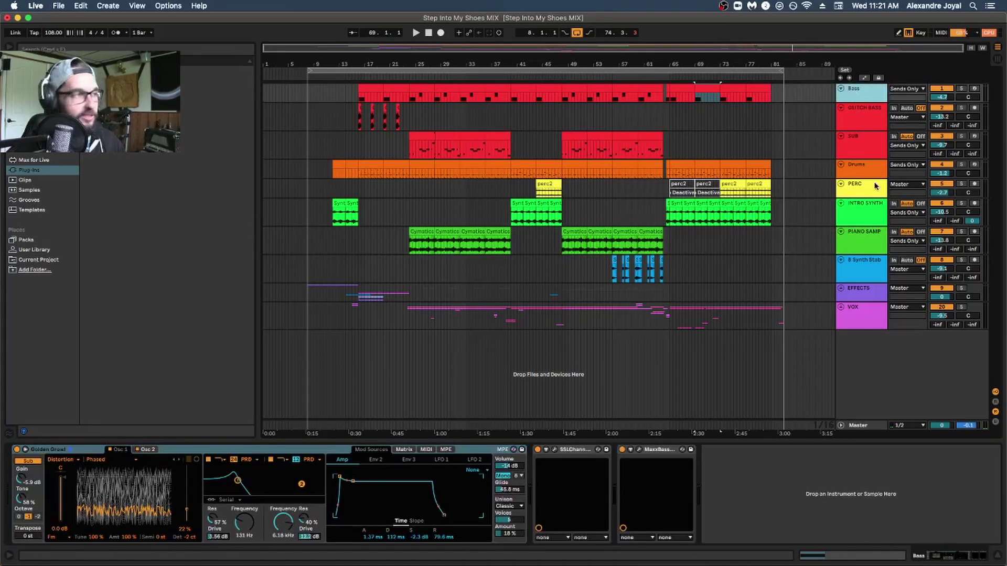
left_click(871, 174)
left_click(867, 189)
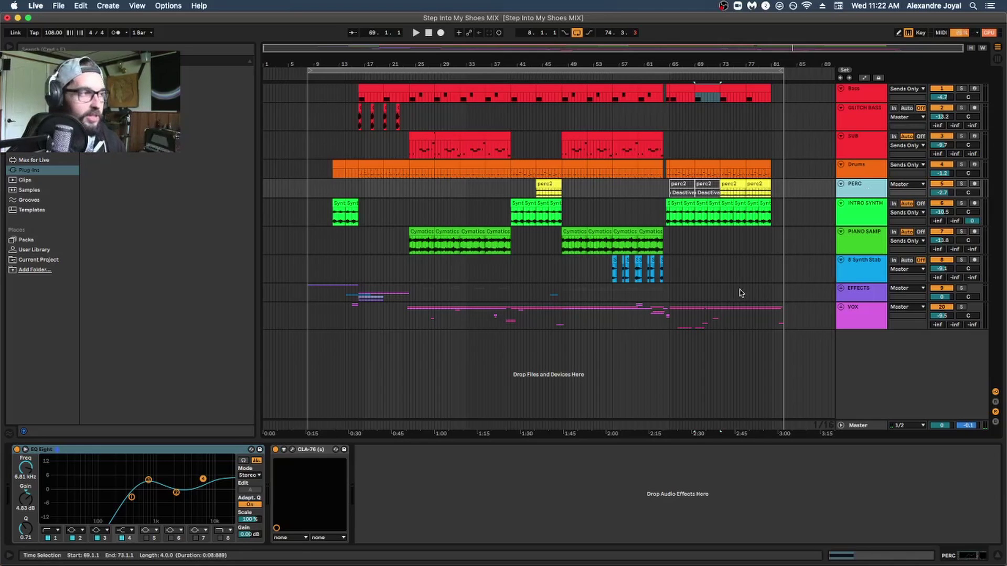
left_click(855, 268)
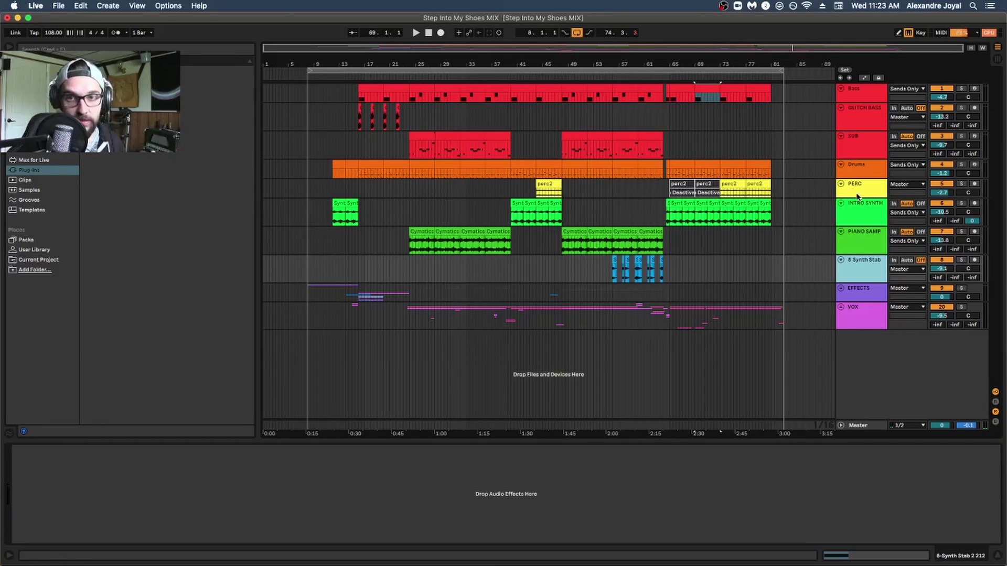
Compare the devices of the three bass tracks: Bass, GLITCH BASS and SUB.
left_click(866, 93)
left_click(862, 120)
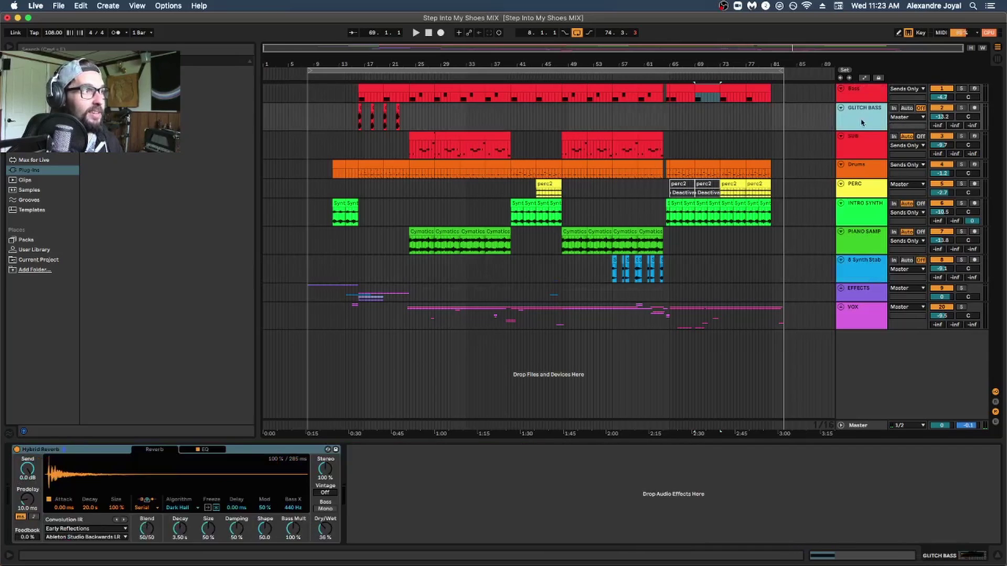
left_click(861, 144)
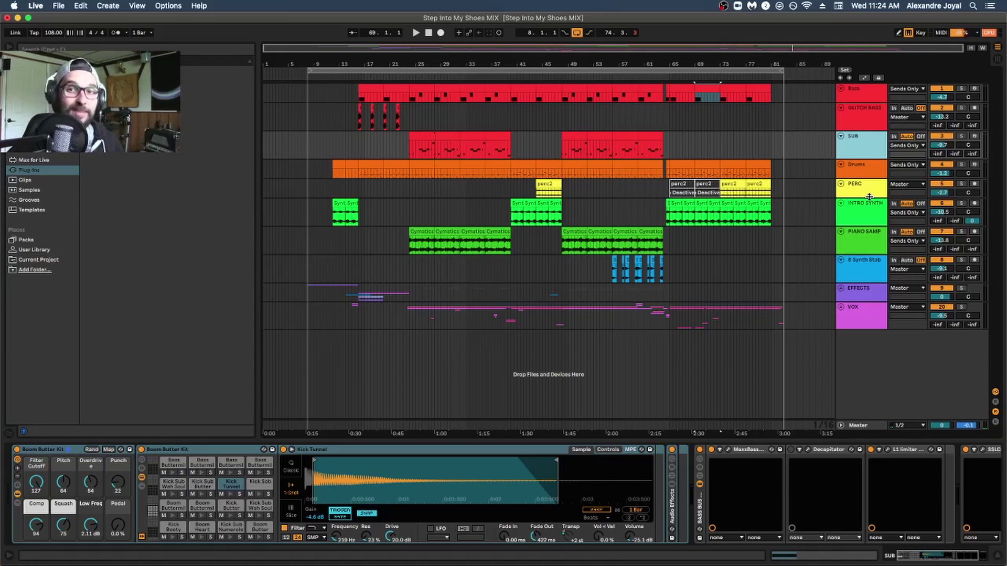
left_click(873, 108)
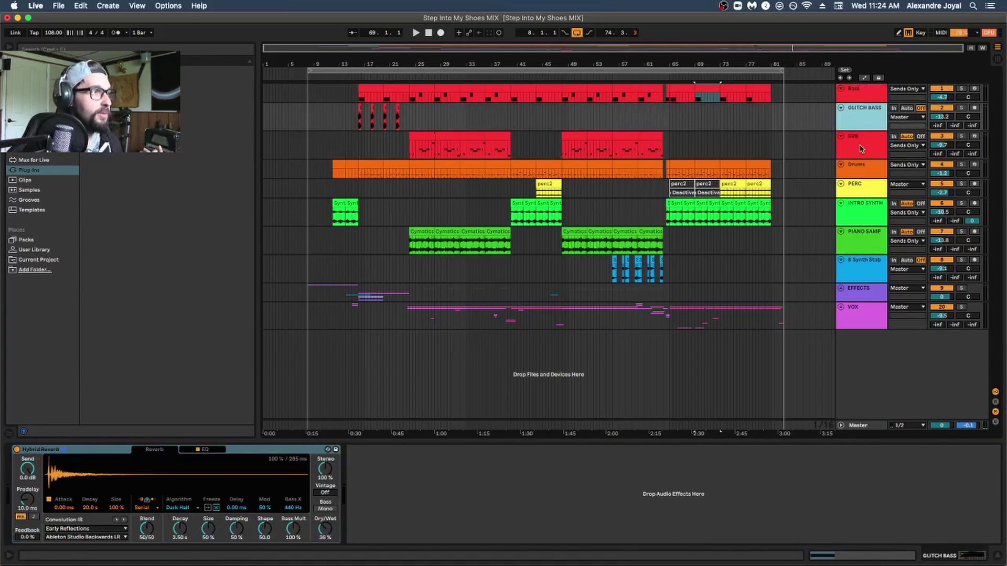
left_click(861, 149)
Group the Bass, GLITCH BASS and SUB tracks and name the group BASS.
left_click(857, 93)
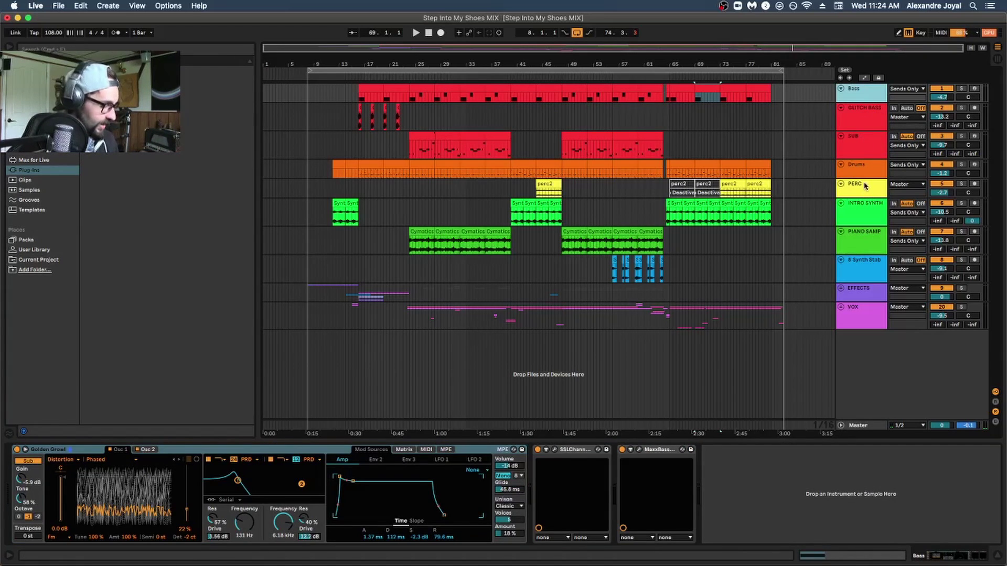
left_click(863, 145, "shift")
right_click(864, 142)
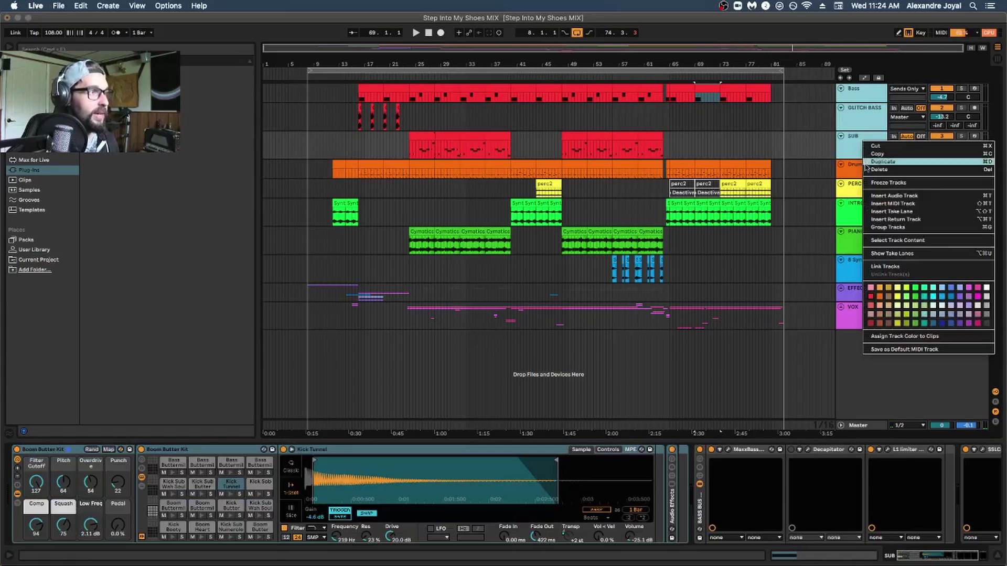
left_click(882, 227)
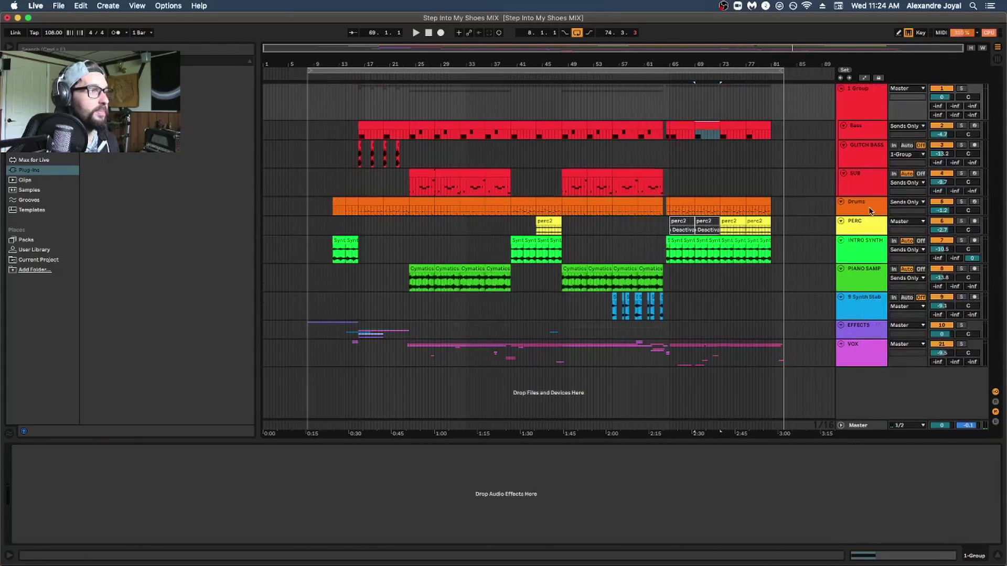
right_click(860, 92)
left_click(865, 135)
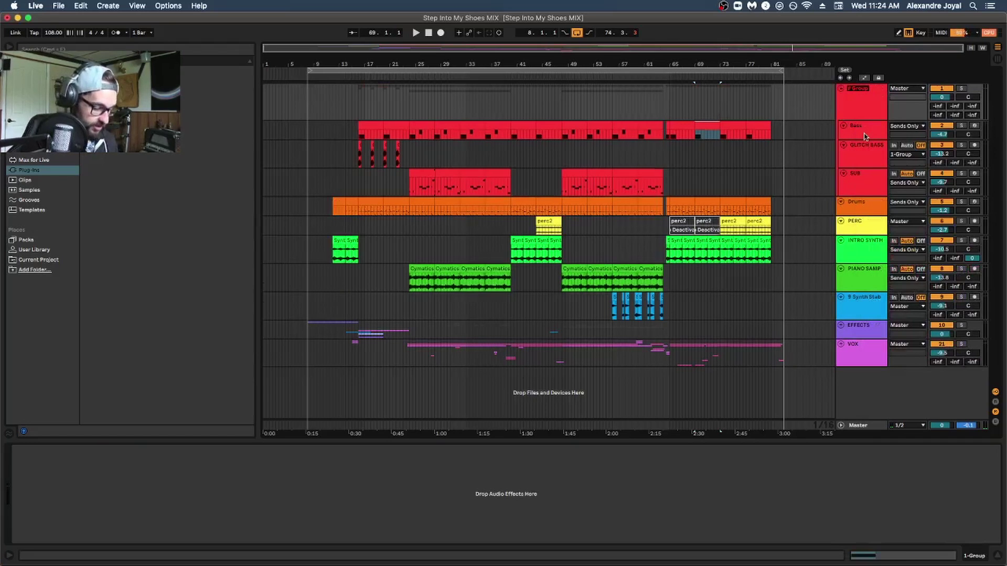
type("BASS")
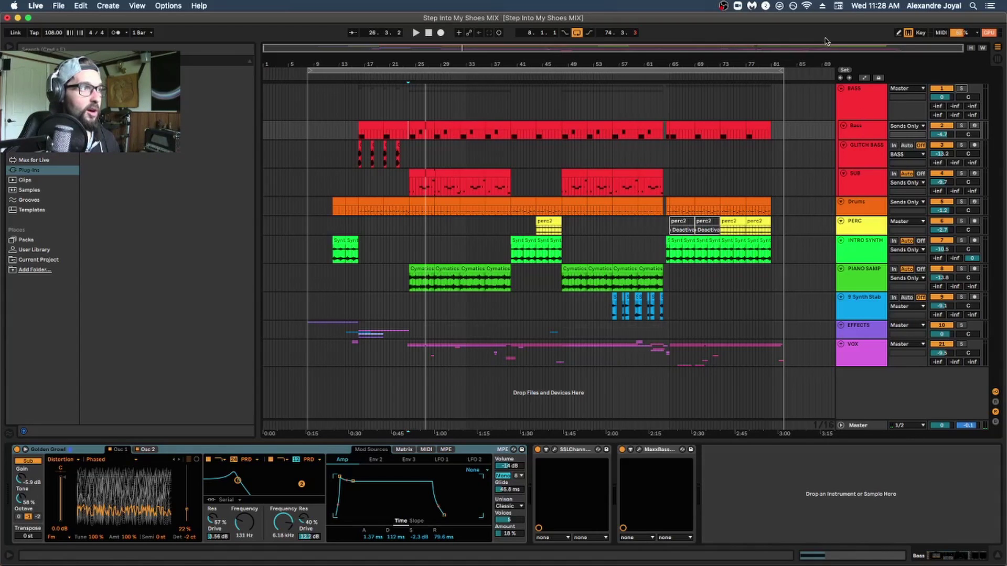
Check the GLITCH BASS and SUB tracks inside the BASS group and fold the group.
left_click(864, 162)
left_click(866, 175)
left_click(861, 106)
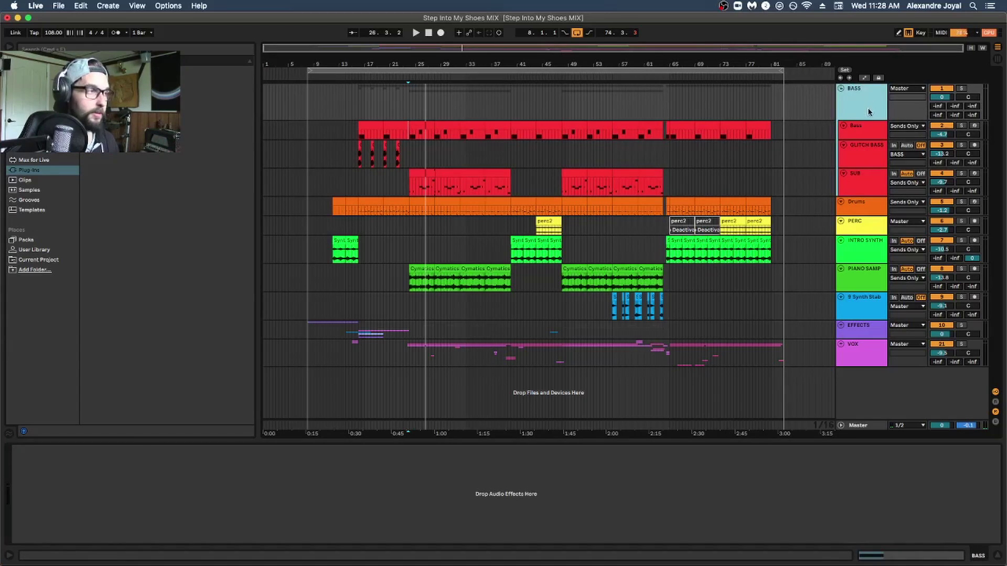
key("Left")
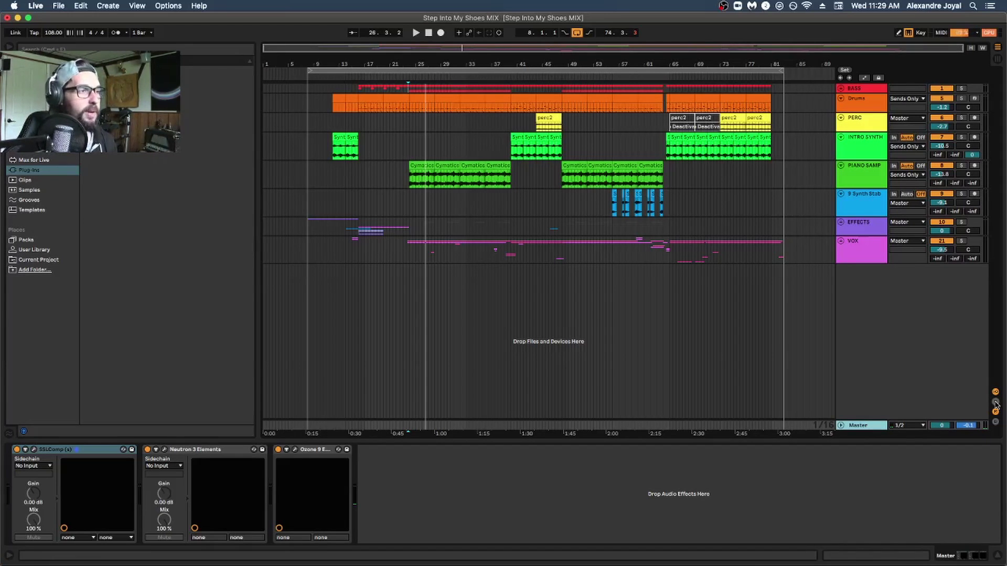
Show the return tracks and examine their effects, from A Compressor through G VOx Delay.
left_click(995, 403)
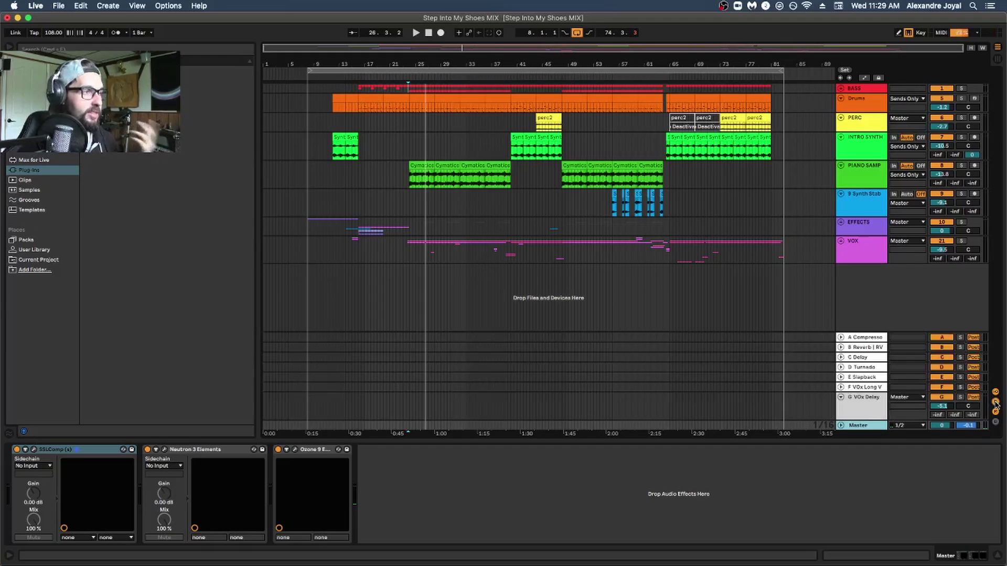
left_click(870, 338)
left_click(870, 347)
left_click(869, 360)
left_click(870, 367)
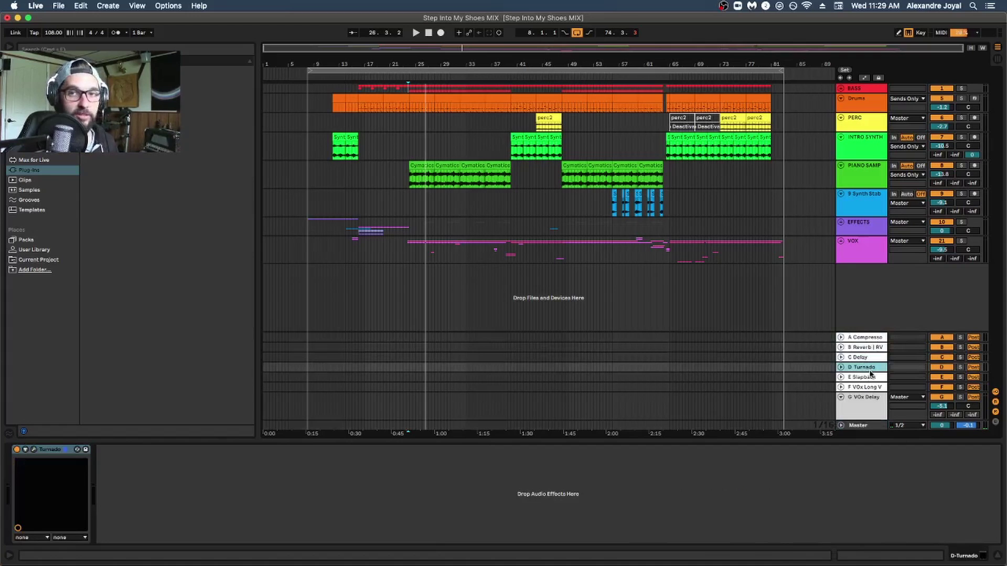
left_click(869, 377)
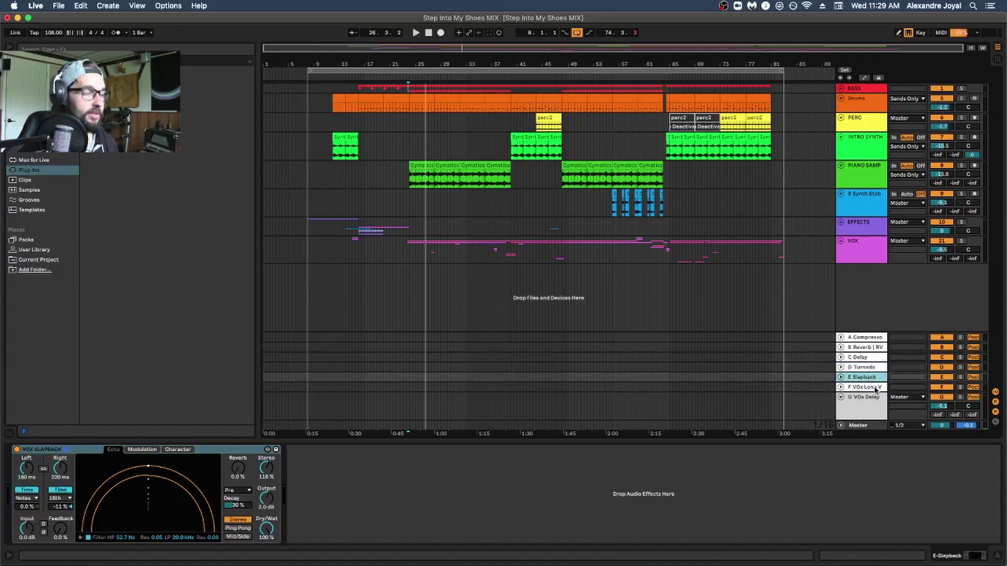
left_click(866, 397)
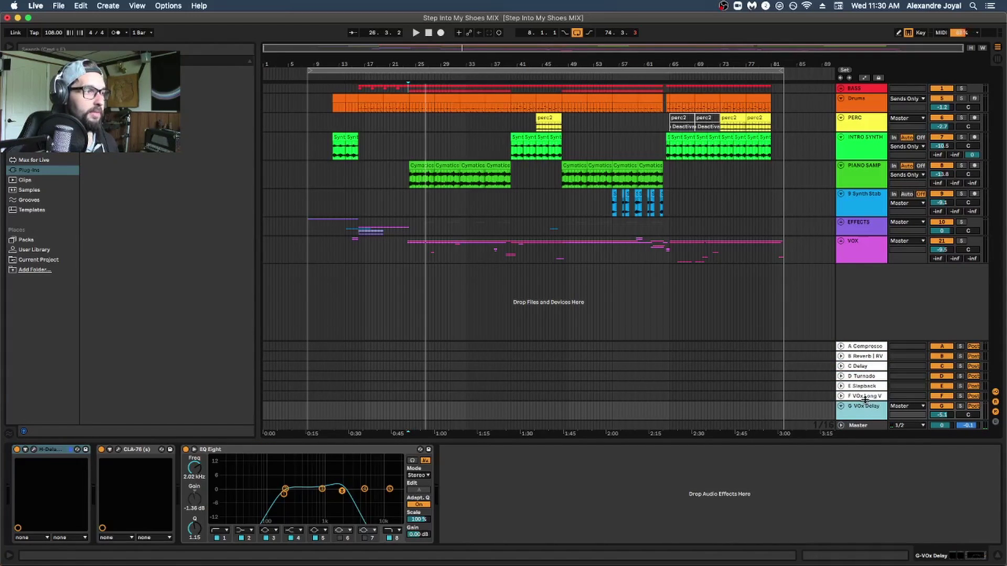
left_click(866, 408)
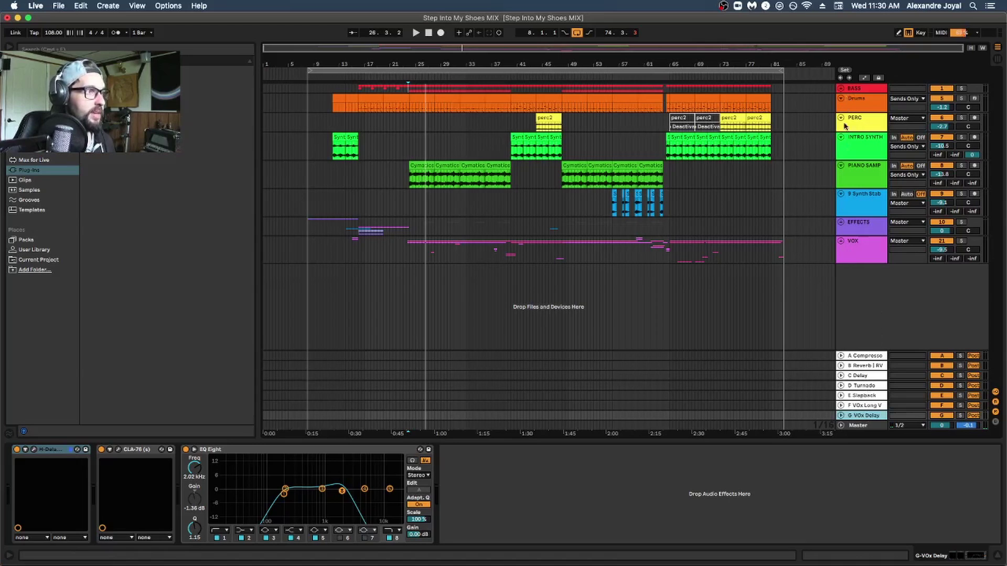
Turn up the INTRO SYNTH track's send to return F VOx Long Verb in the Session View mixer.
left_click(519, 152)
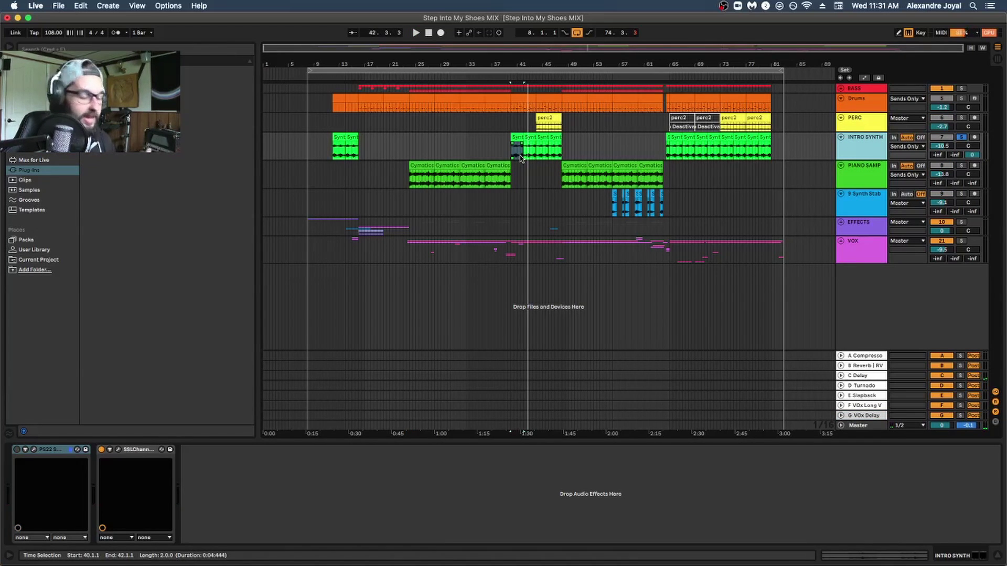
key("Tab")
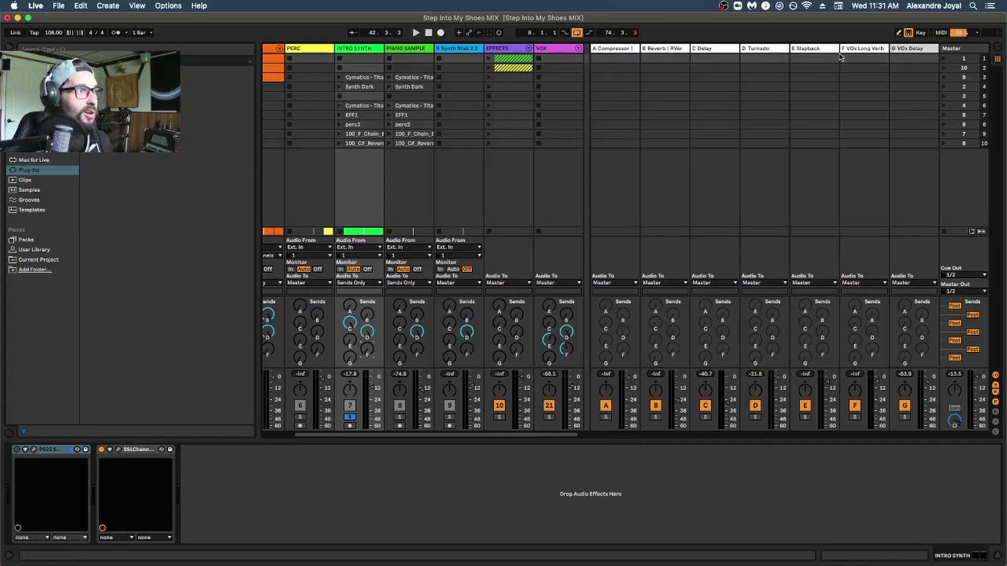
left_click(860, 52)
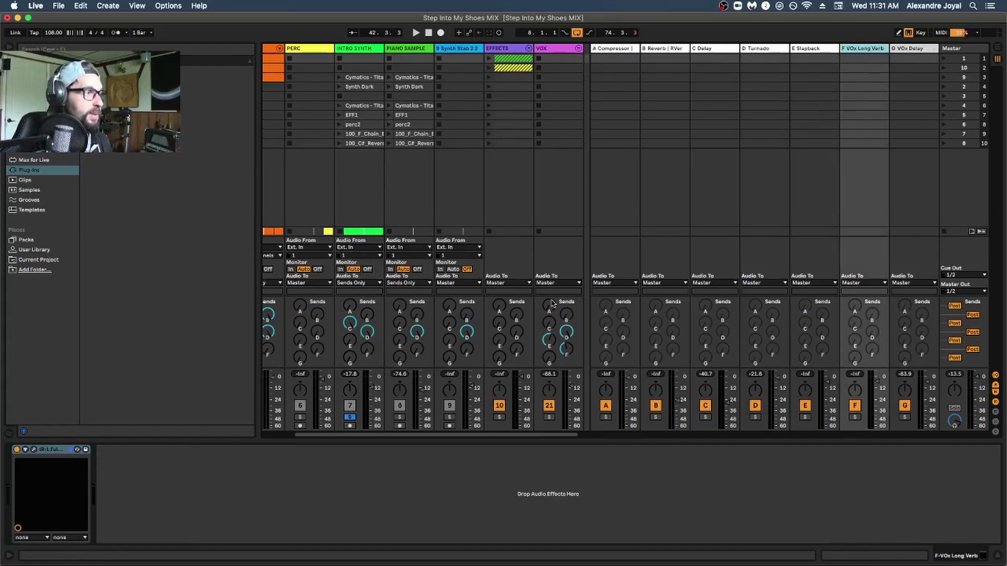
left_click_drag(371, 349, 371, 332)
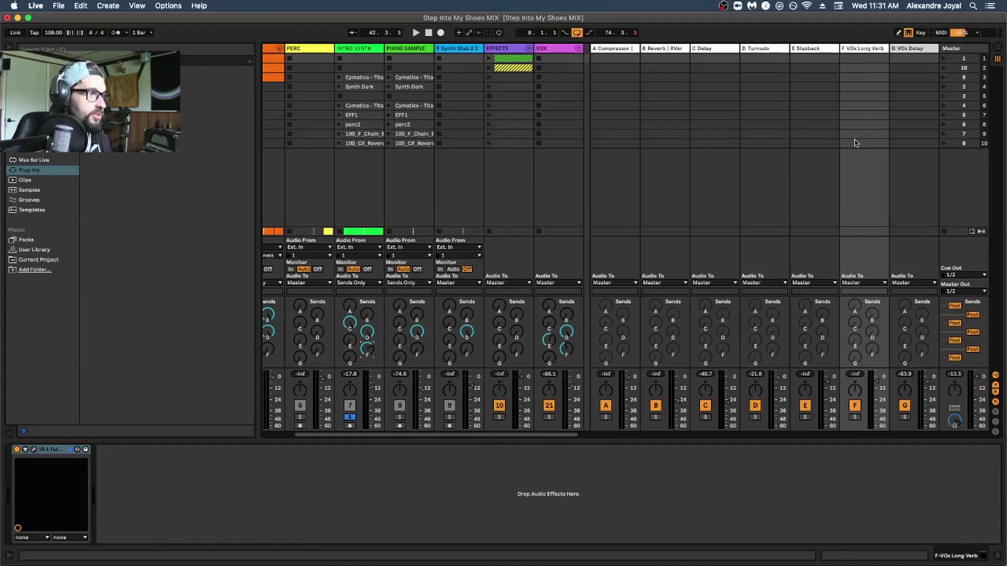
Open the IR-1 plug-in on the F VOx Long Verb return track for inspection.
left_click(871, 50)
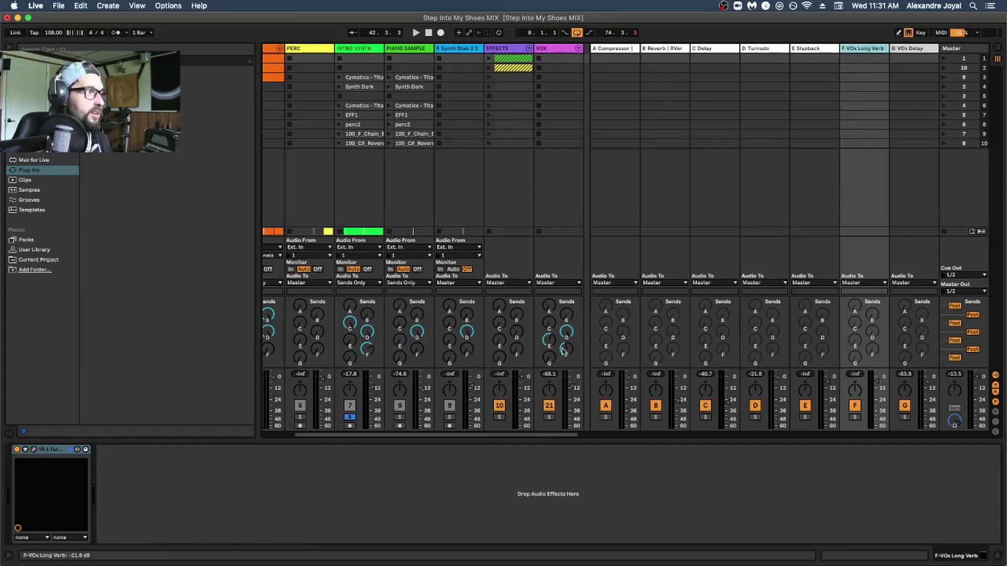
left_click(34, 449)
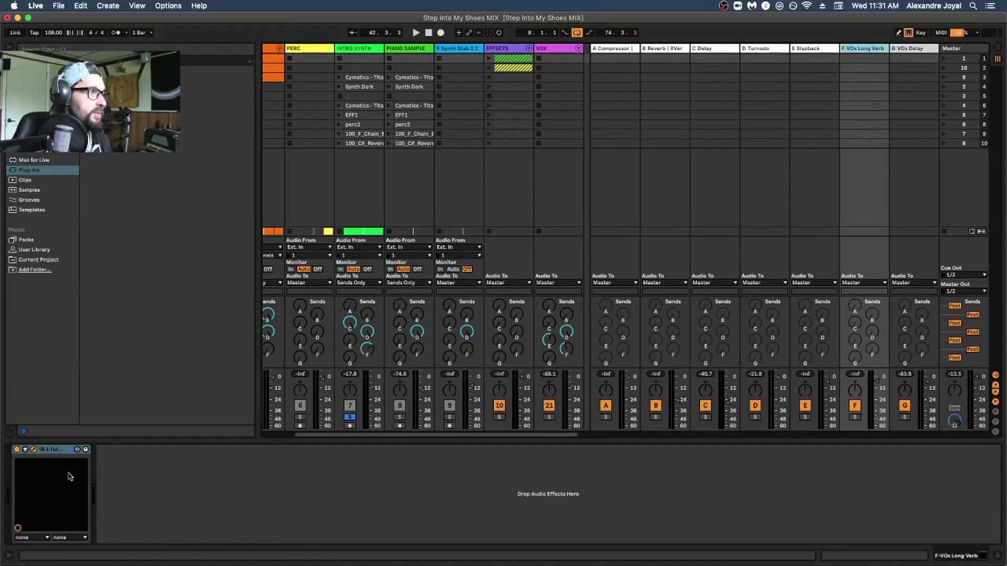
Compare the INTRO SYNTH during playback with its VOx Long Verb send at 0 dB and -inf, leave it at -inf, and close the plug-in.
key("space")
left_click(367, 349)
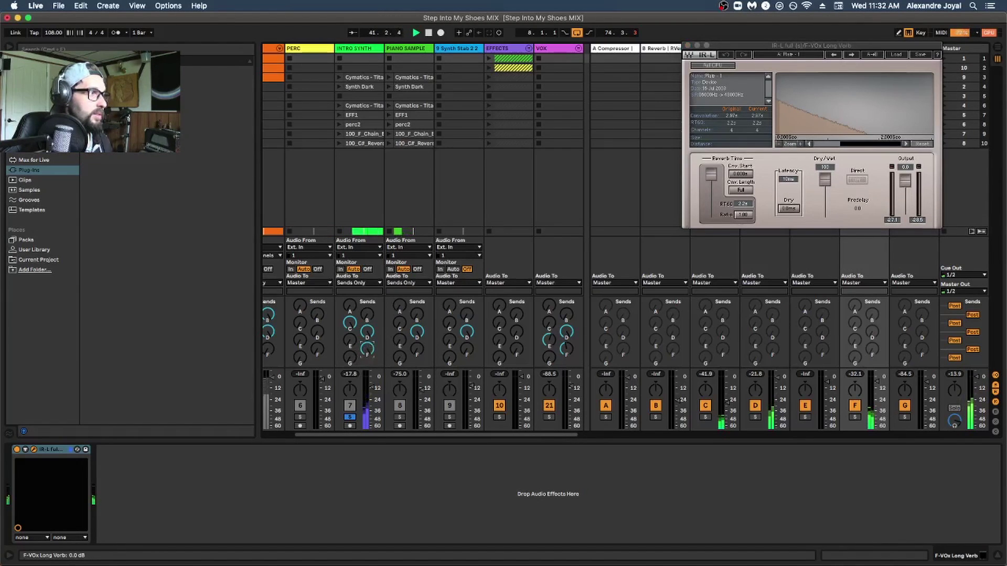
key("Delete")
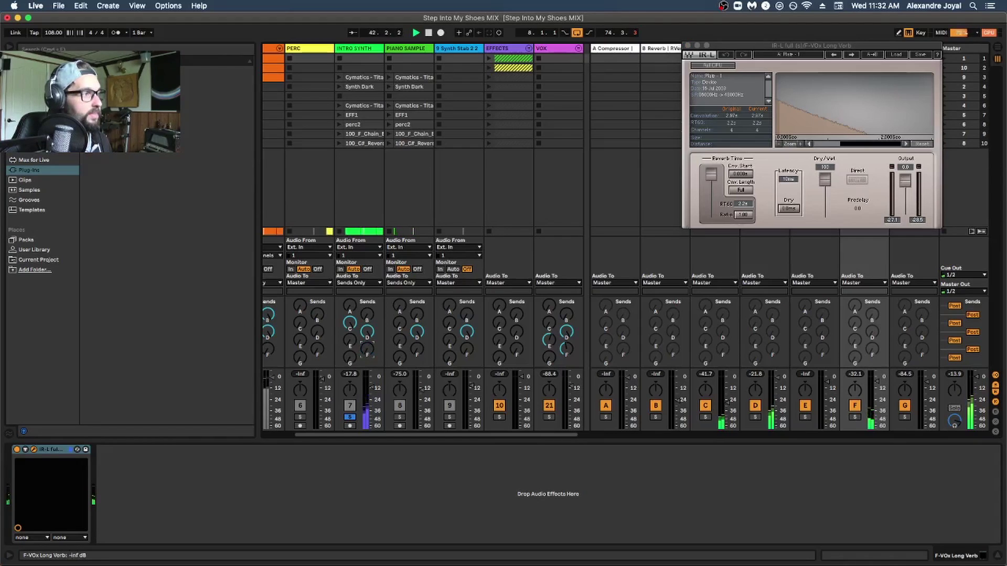
key("super+z")
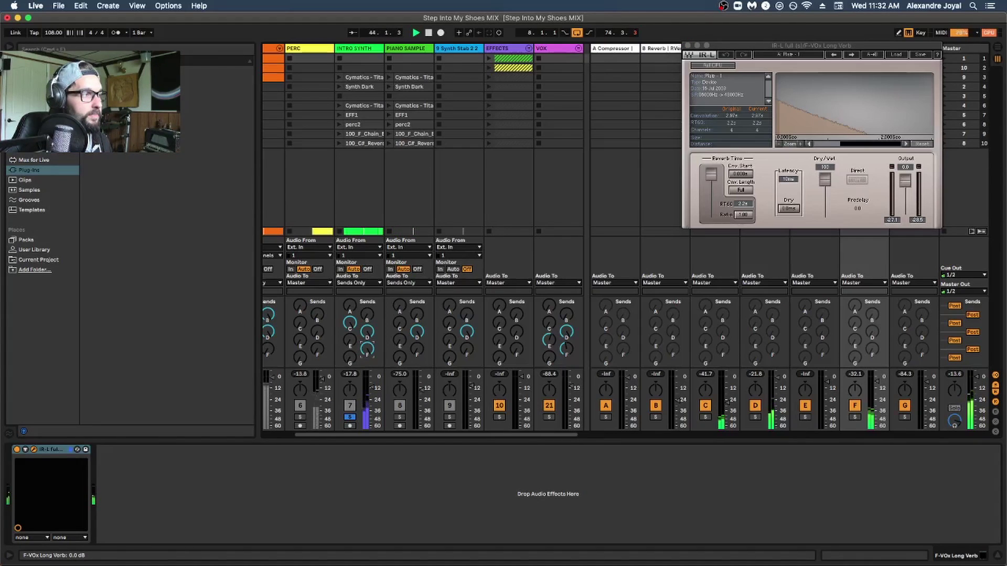
key("Delete")
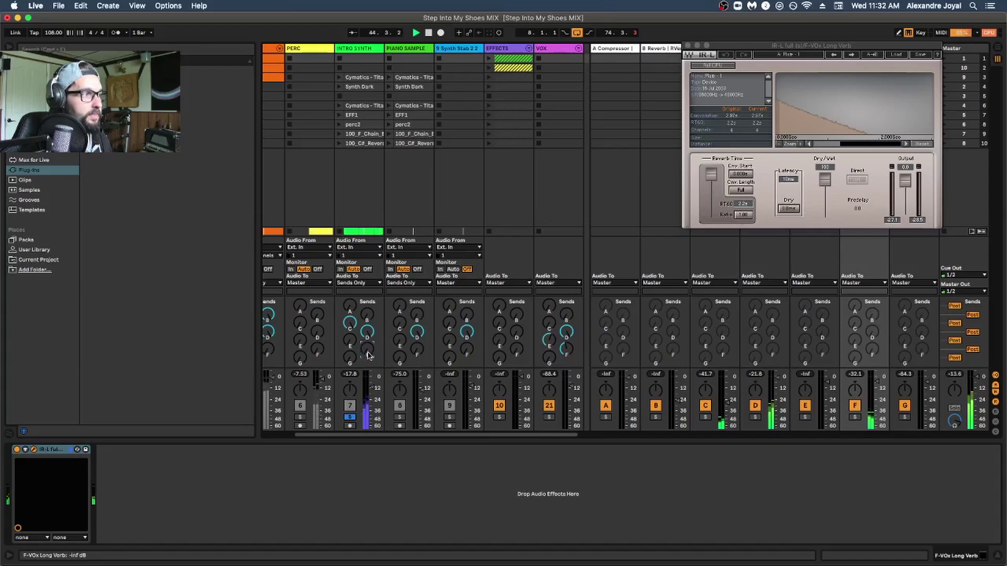
left_click(688, 46)
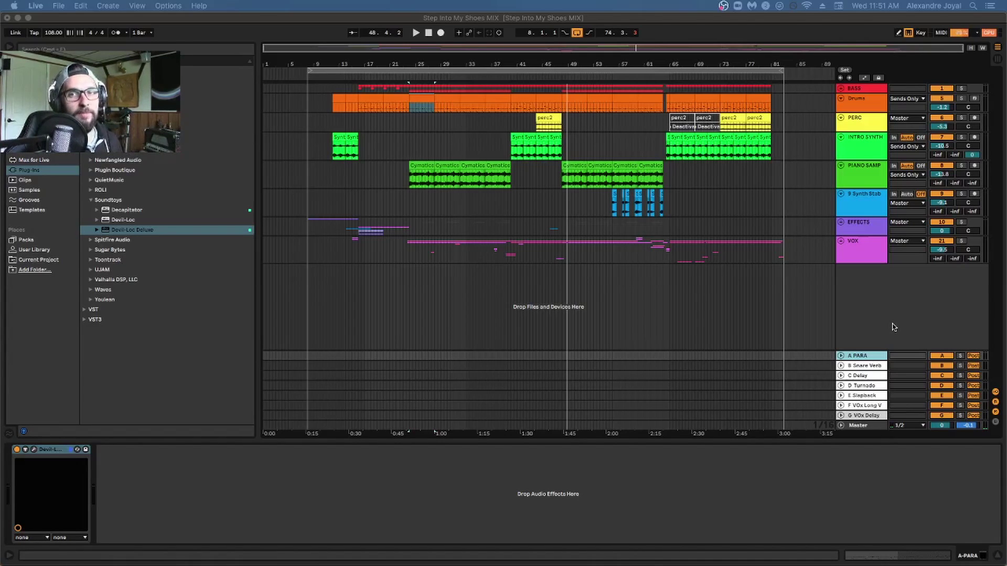
Examine the effects on the A PARA, B Snare Verb and C Delay return tracks in the Arrangement View.
left_click(865, 357)
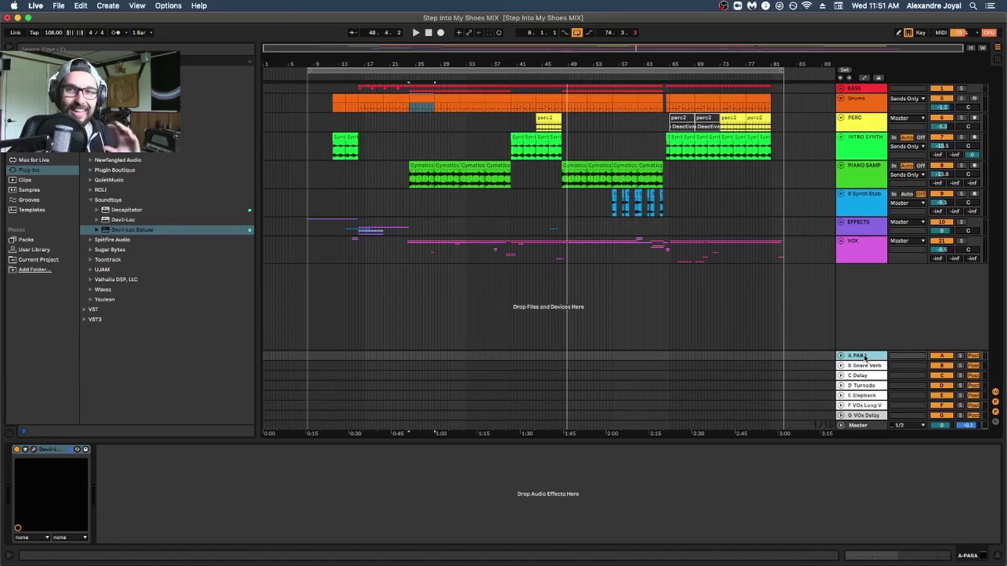
left_click(866, 366)
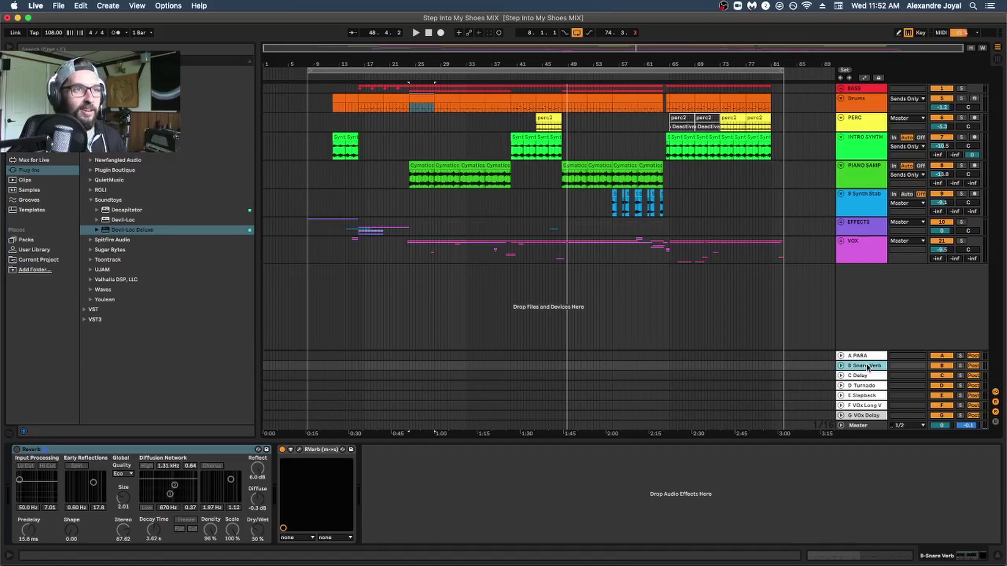
left_click(867, 376)
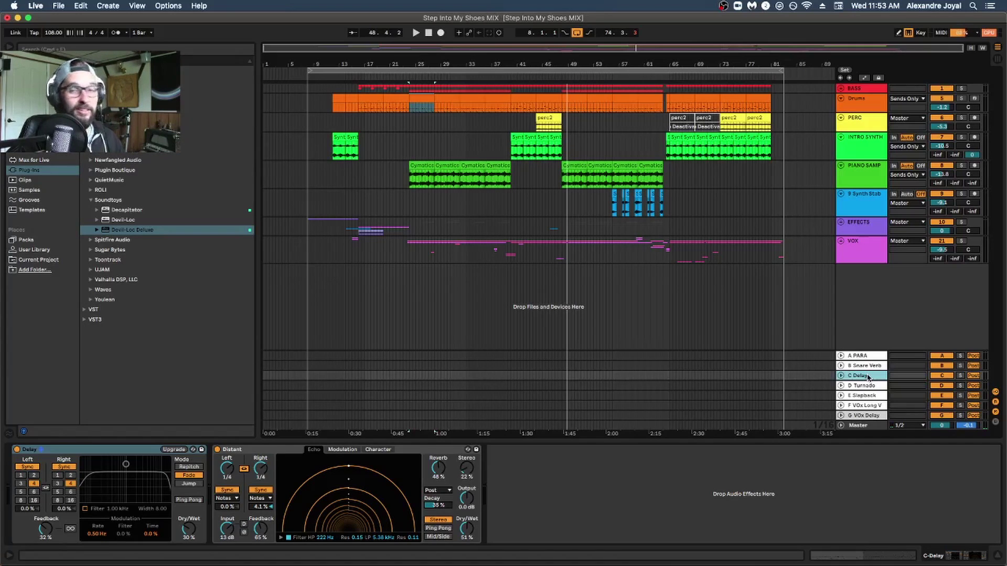
Examine the D Turnado return track and listen to the transitions around bars 21 and 62 to 64.
left_click(391, 147)
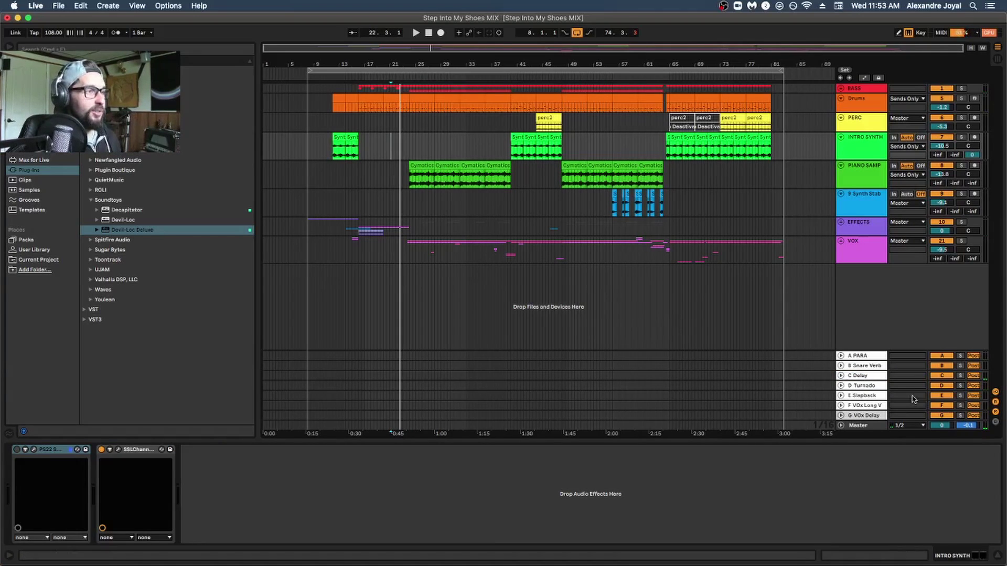
left_click(865, 386)
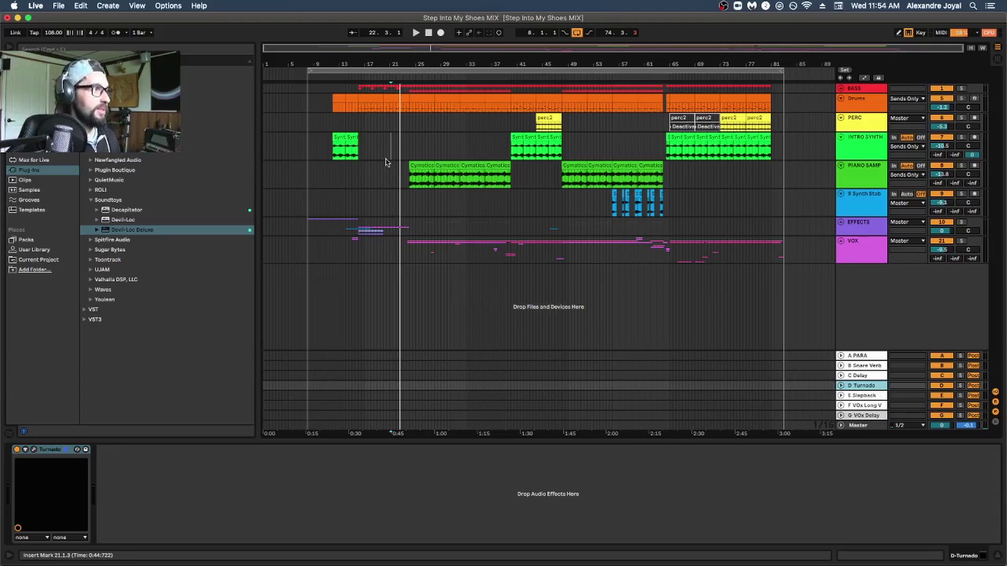
key("space")
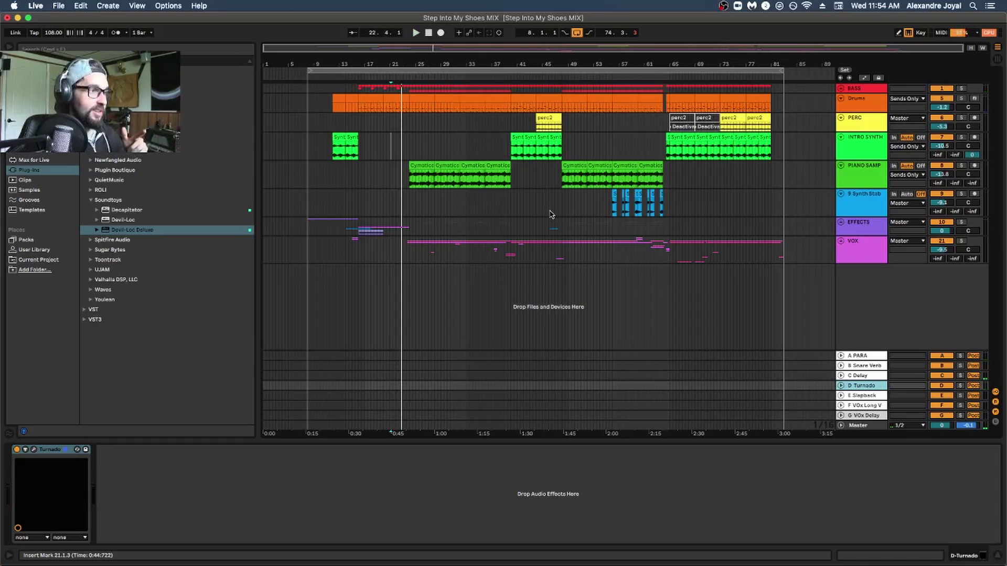
left_click(653, 150)
key("space")
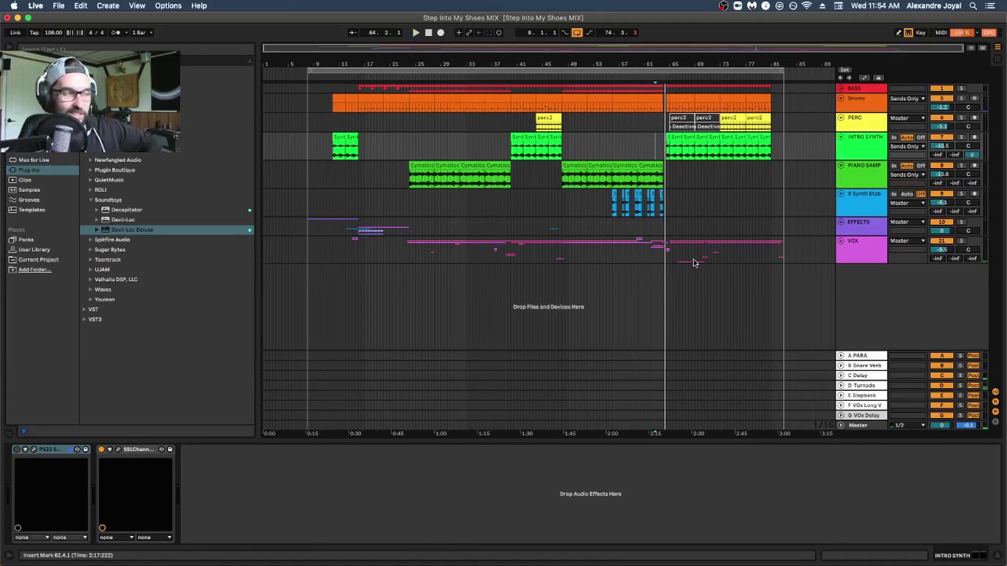
left_click(663, 152)
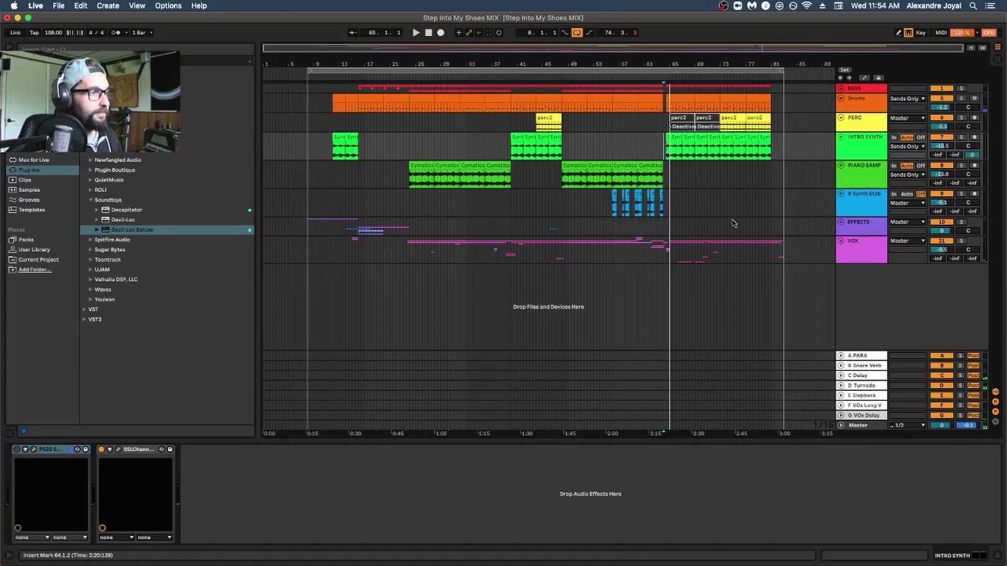
Check the E Slapback return track and fold the VOX group after reviewing its vocal tracks.
left_click(864, 395)
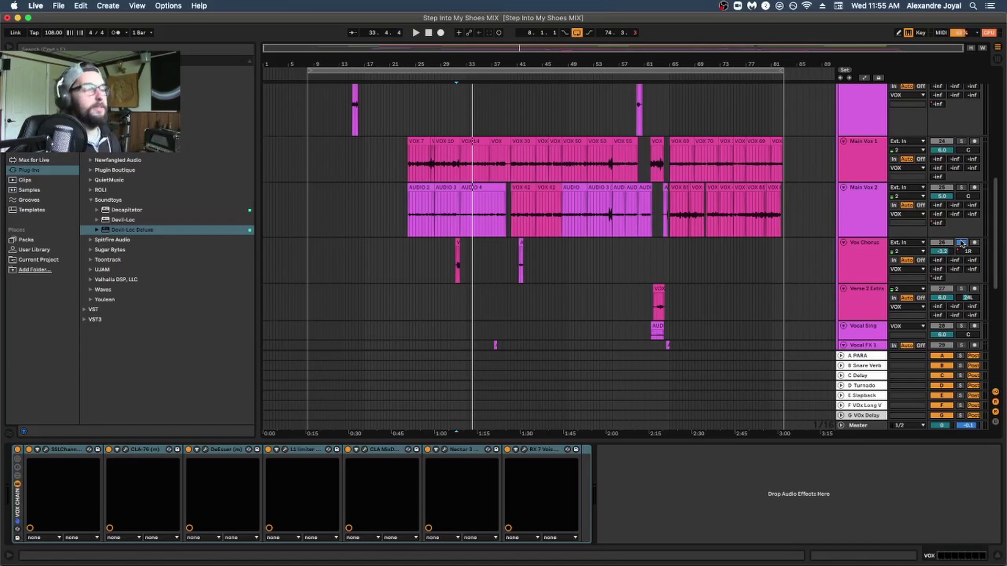
scroll(837, 329, "up", 5)
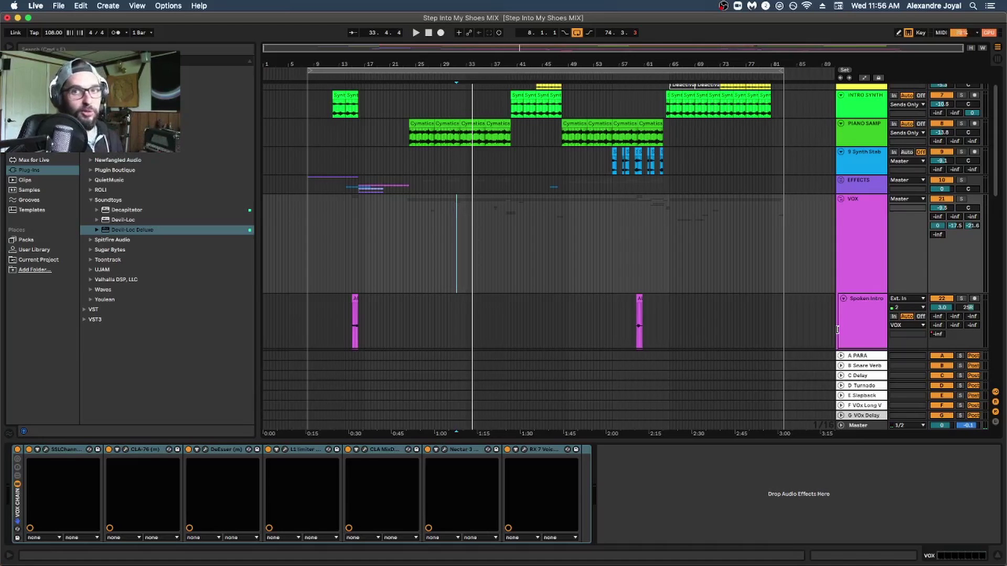
left_click(841, 199)
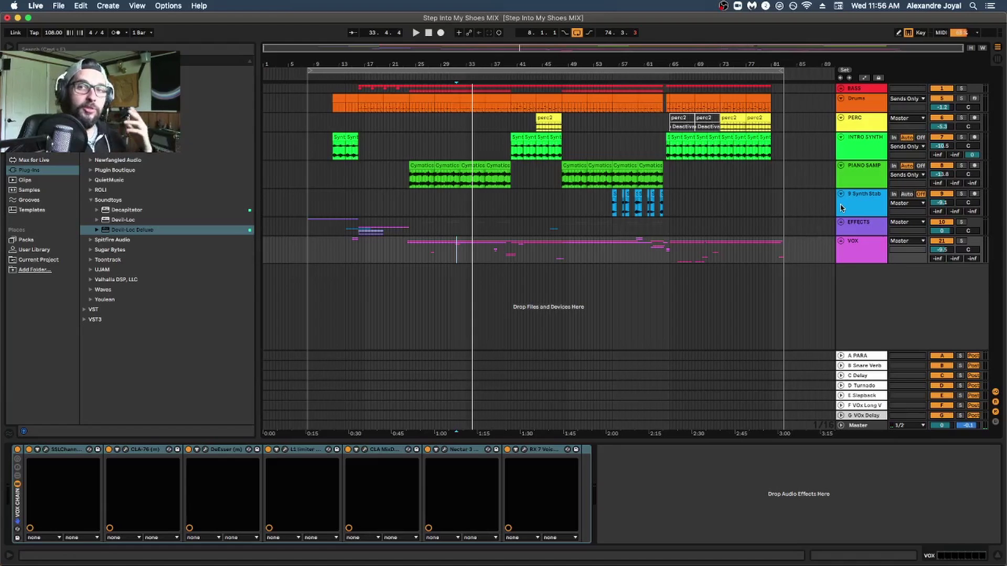
Select all the return tracks from A PARA through G VOx Delay.
left_click(849, 355)
left_click(872, 416, "shift")
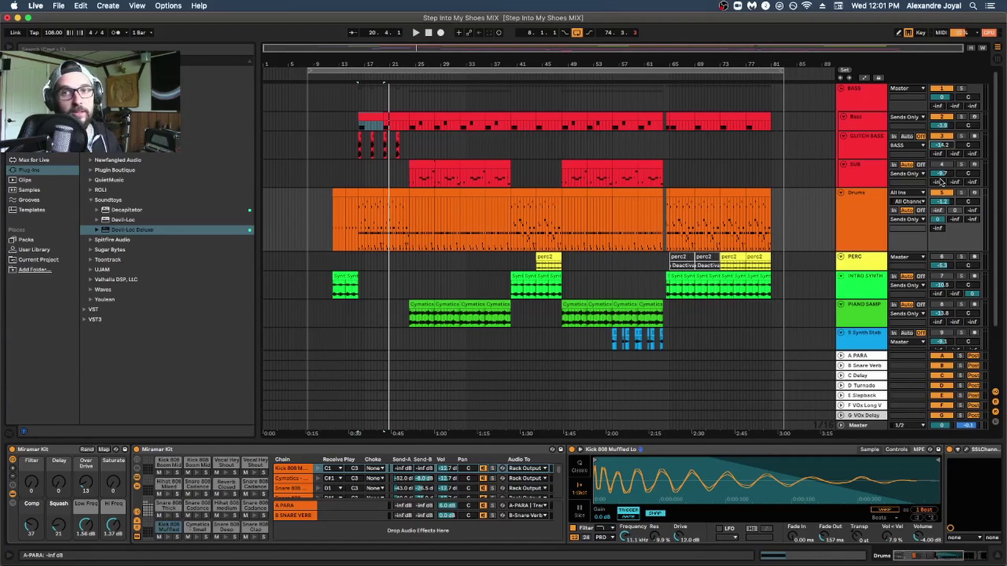
Audition the SUB track soloed and raise its volume to -9.2 dB.
left_click(959, 166)
key("space")
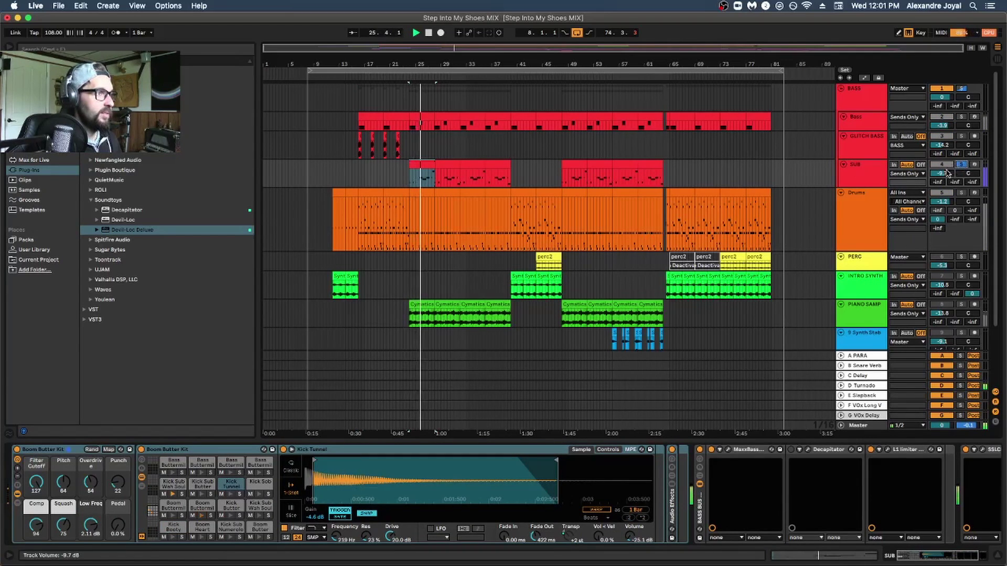
left_click_drag(942, 173, 942, 169)
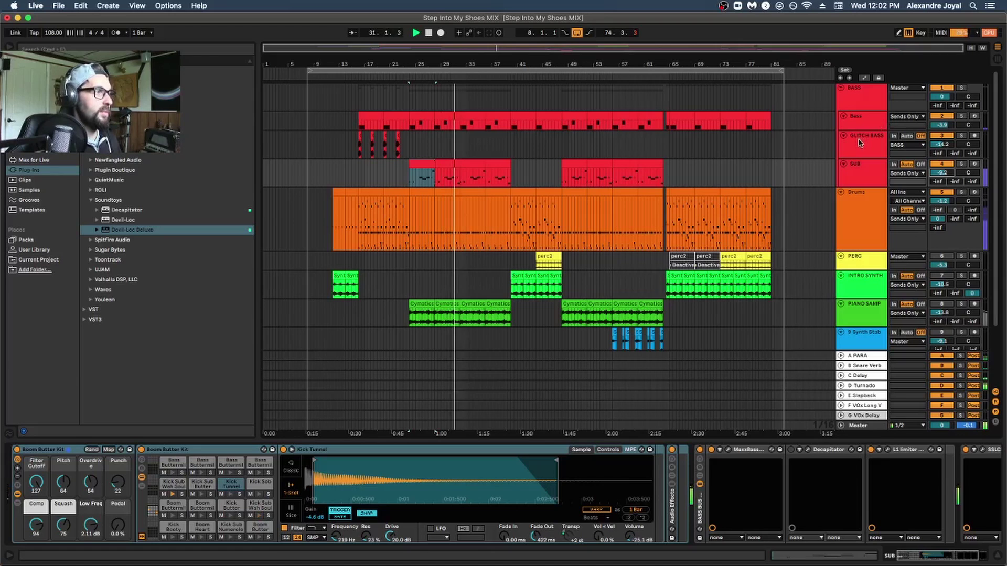
Play the INTRO SYNTH section from bar 40 and set that track's volume to -9.1 dB.
scroll(859, 152, "down", 1)
scroll(860, 155, "down", 2)
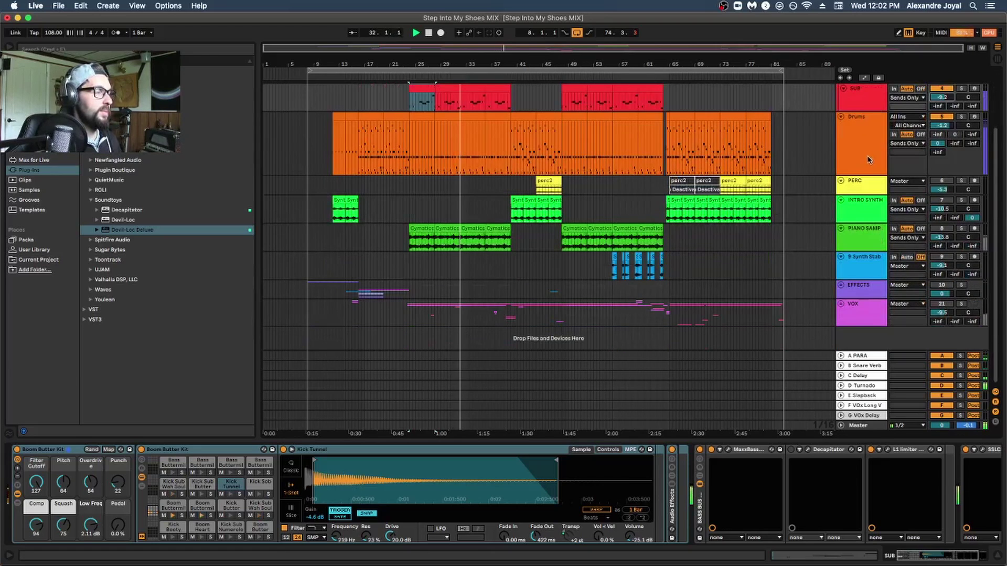
scroll(865, 159, "down", 2)
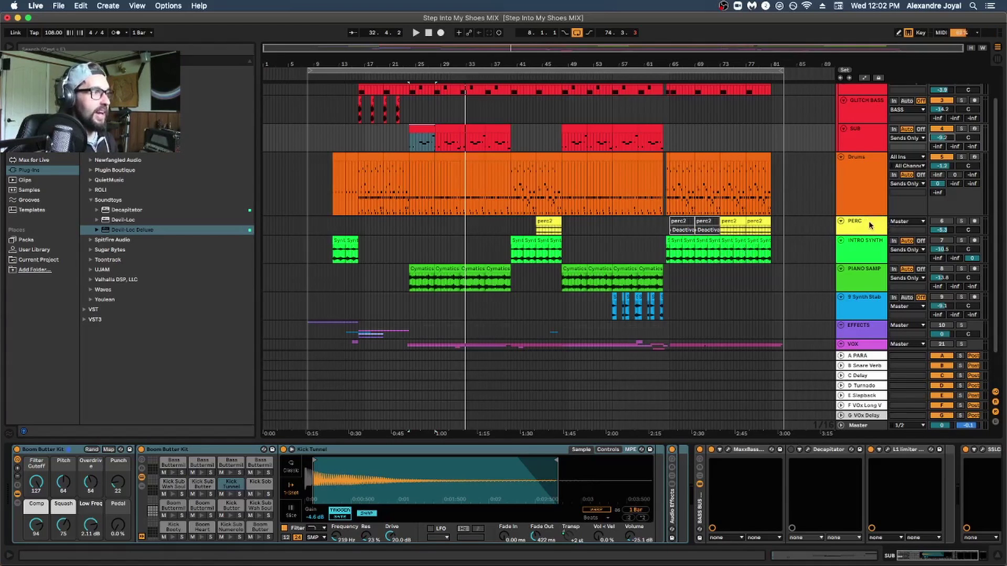
left_click(517, 250)
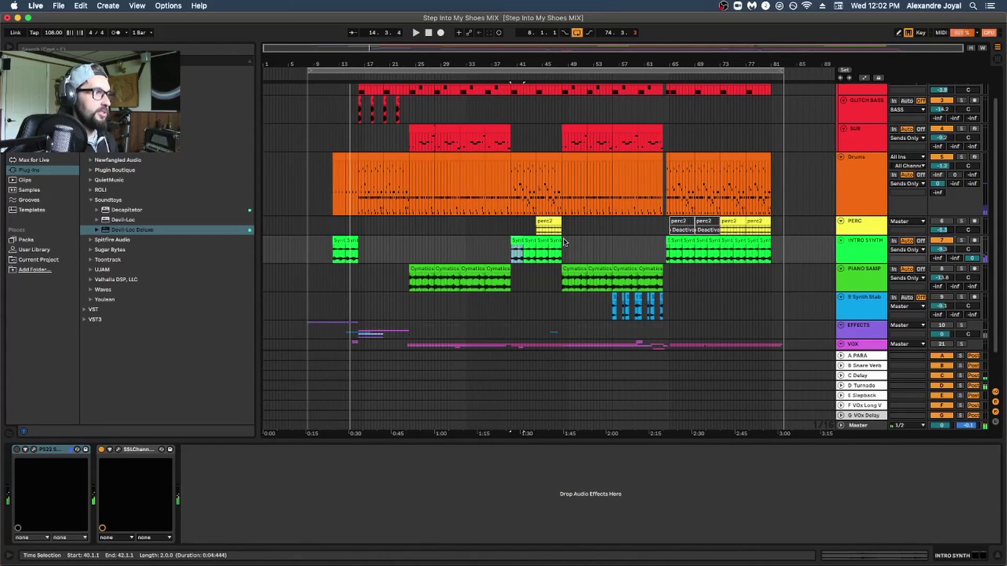
key("space")
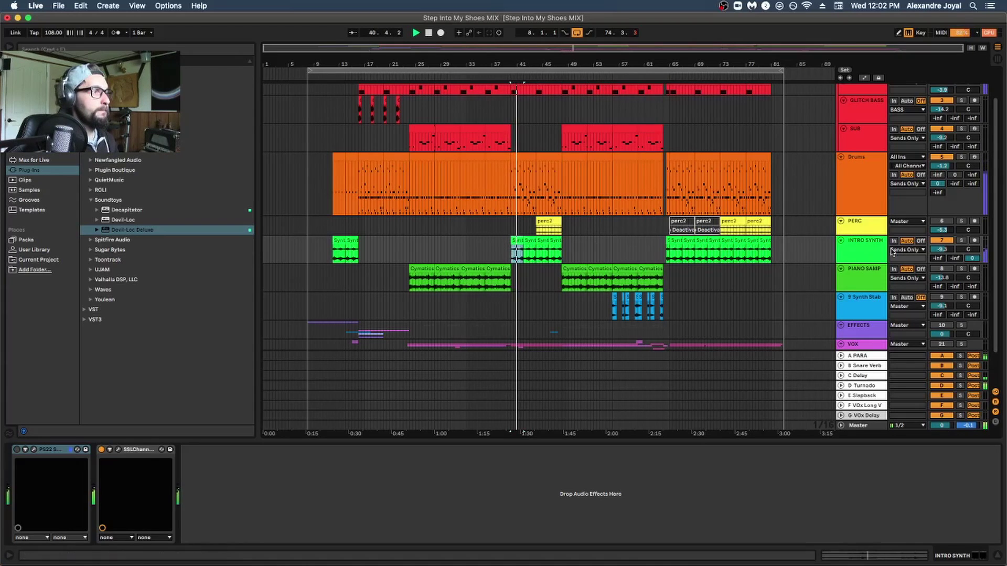
left_click(936, 249)
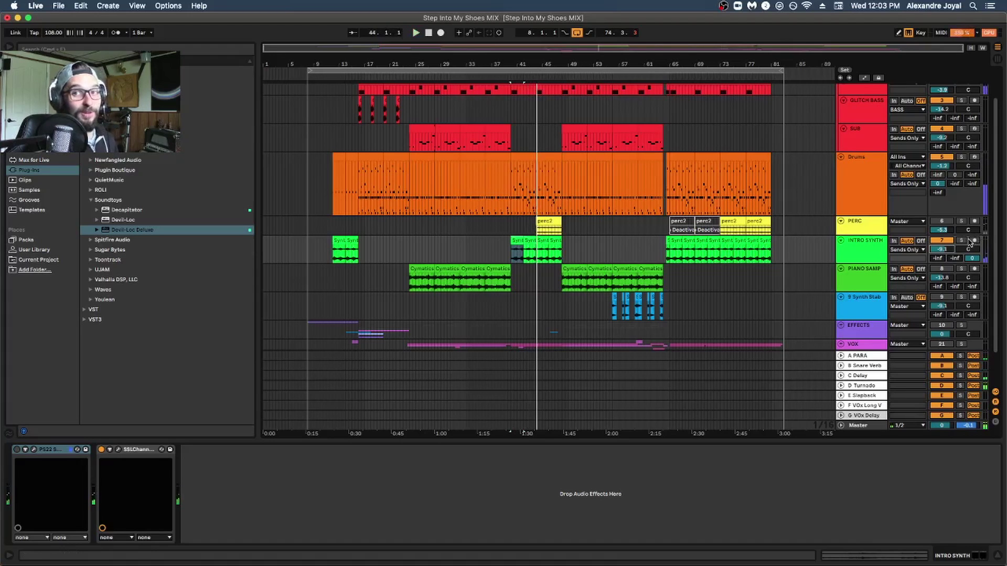
Play the PIANO SAMPLE section from bar 24 and raise that track's volume to -12.7 dB.
scroll(510, 202, "down", 1)
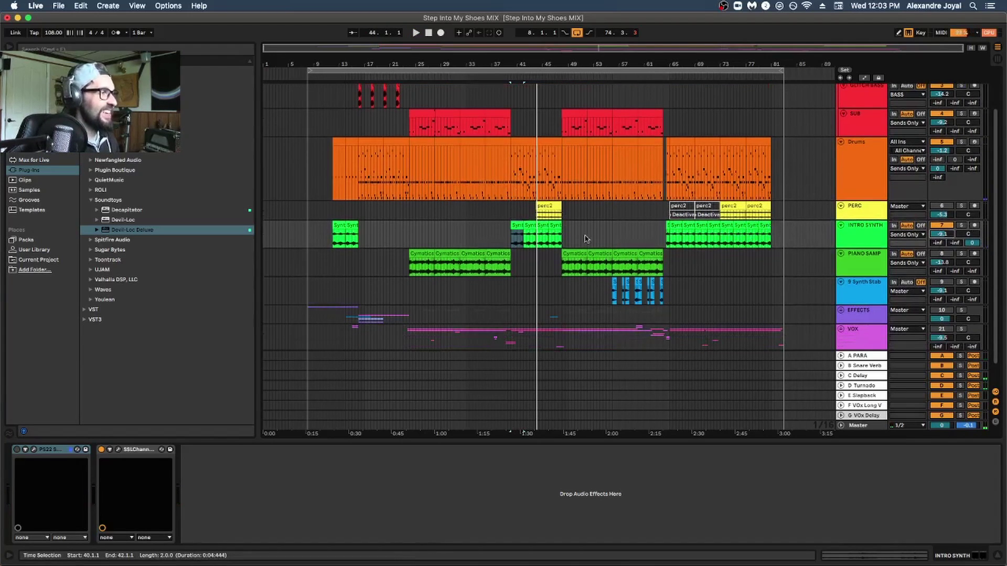
left_click(417, 255)
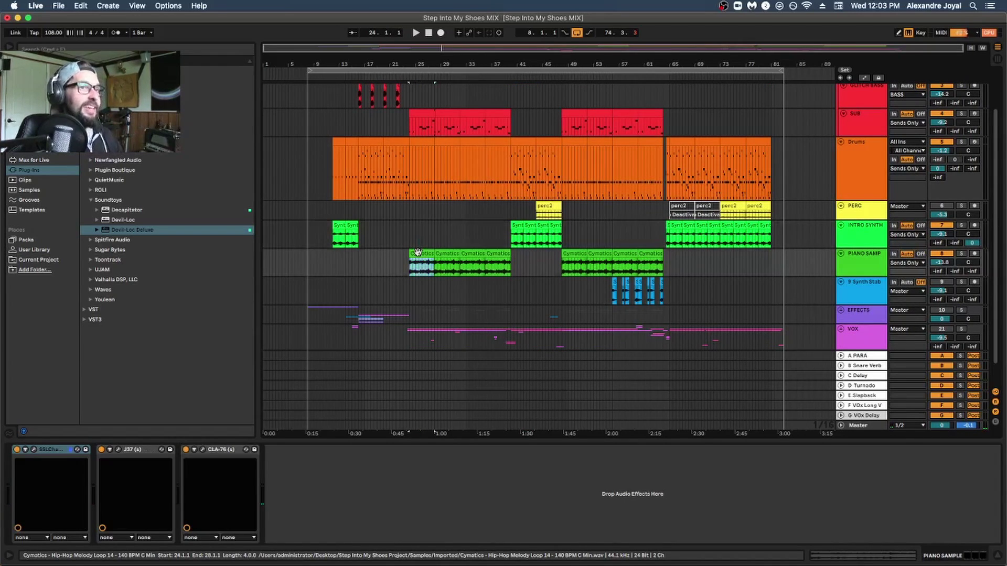
key("space")
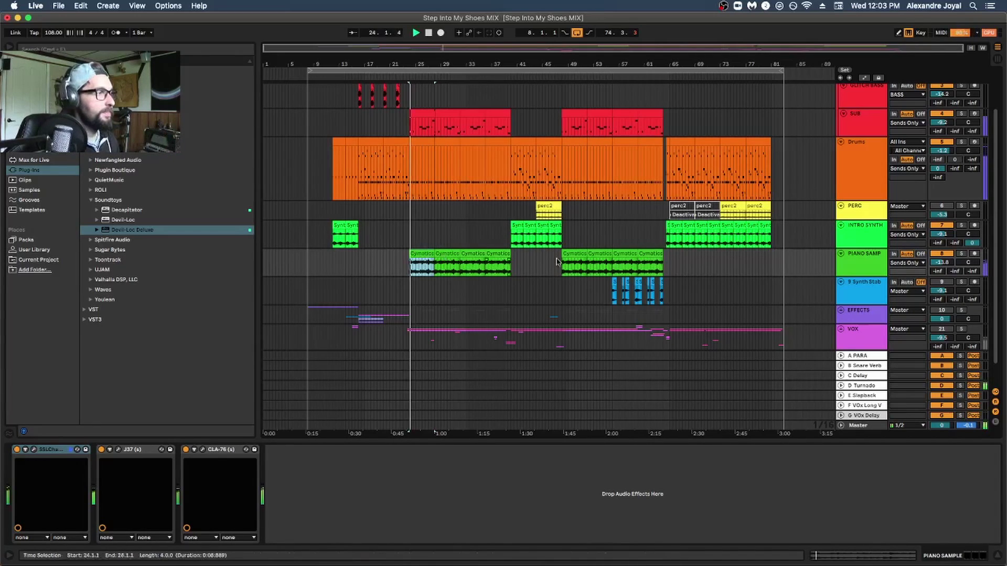
left_click(961, 254)
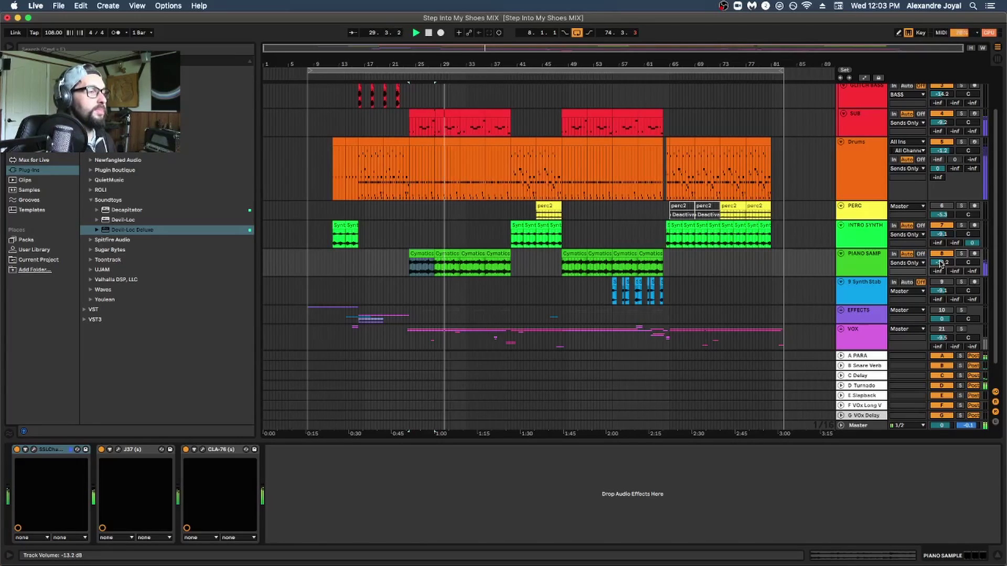
scroll(940, 264, "up", 5)
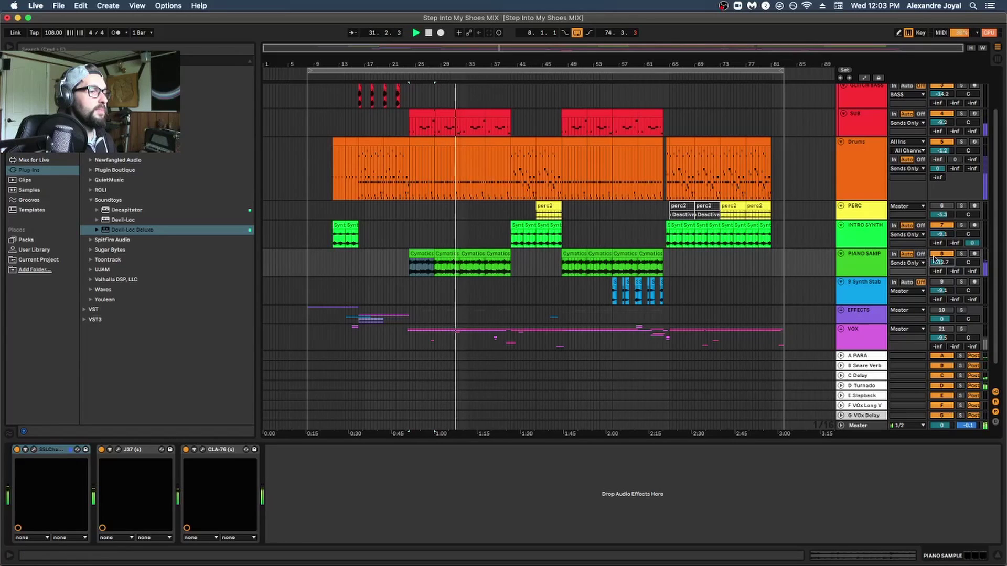
Unfold the EFFECTS group to show its individual tracks, including SPACE FX, SWOOH and DRONE.
scroll(891, 262, "down", 2)
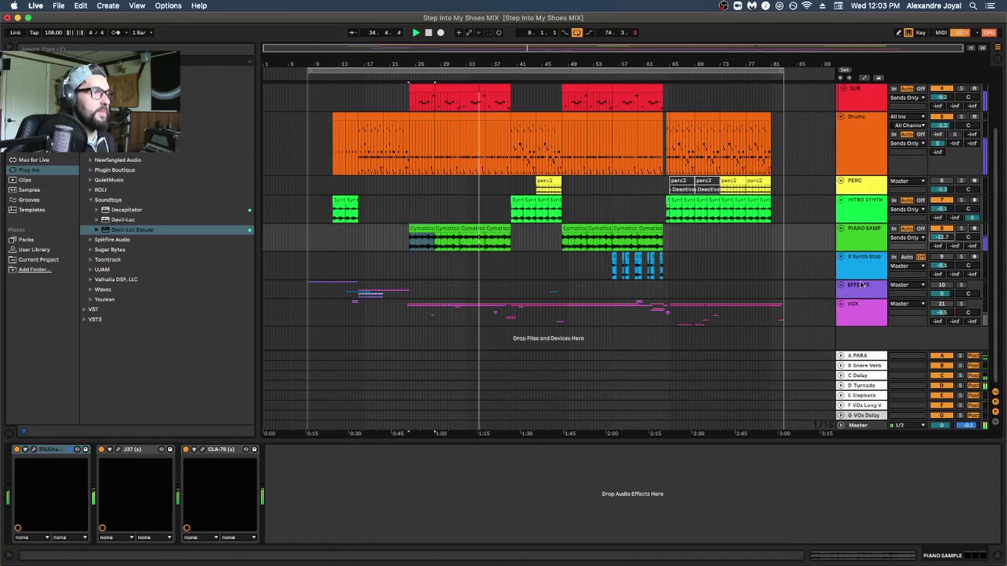
left_click(841, 285)
scroll(859, 285, "down", 5)
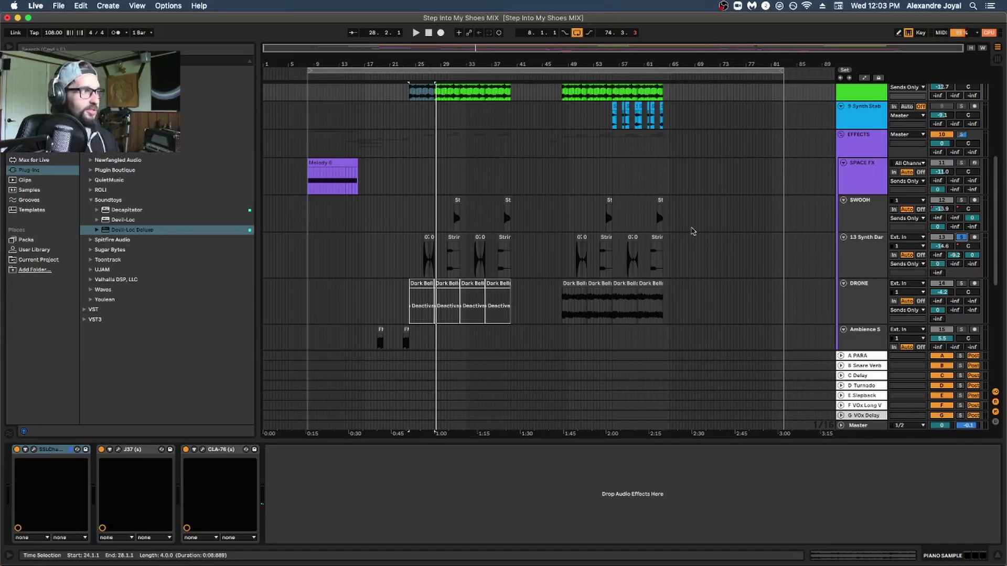
Audition the first SWOOH clip with its track soloed, stop playback and turn the solo off.
left_click(456, 201)
key("space")
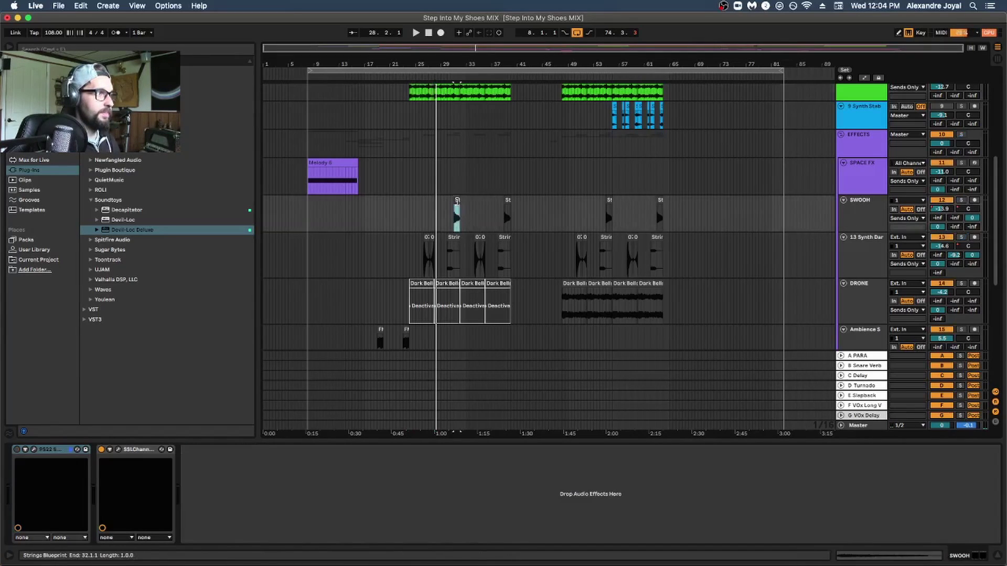
left_click(961, 201)
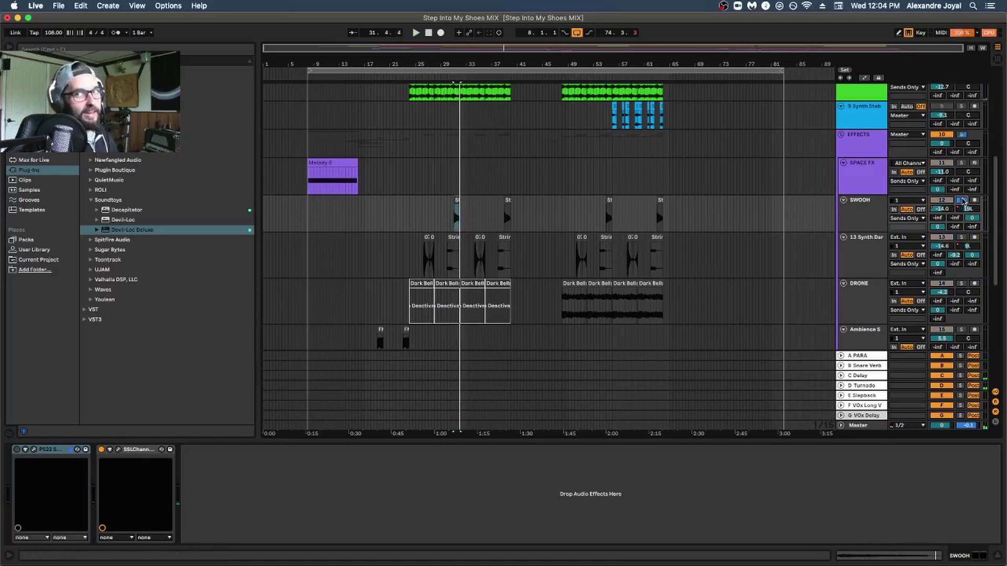
key("space")
left_click(962, 201)
Audition the first clip on the 13 Synth Dark track and review the remaining EFFECTS tracks down to IMPACT 2.
left_click(426, 241)
key("space")
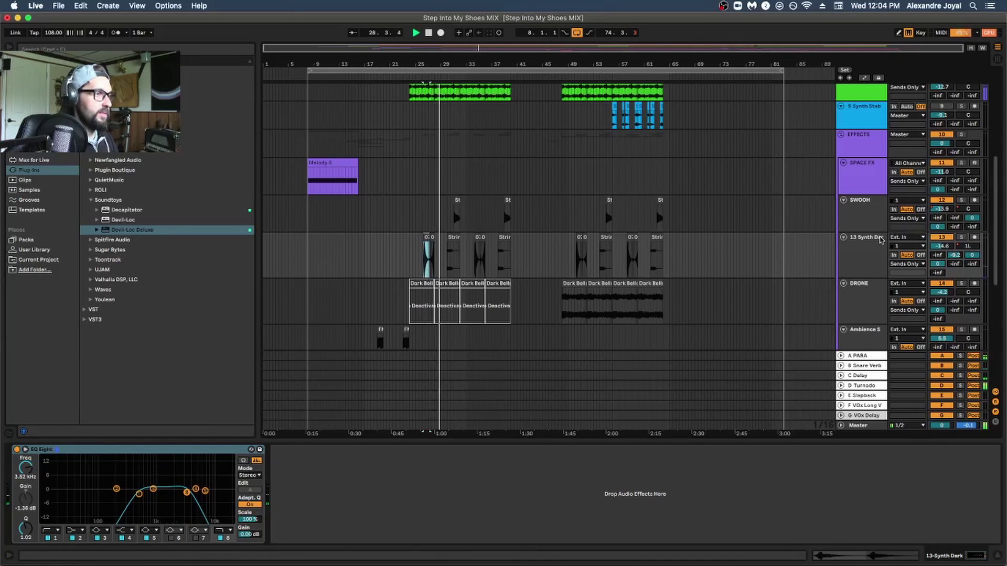
scroll(881, 240, "down", 1)
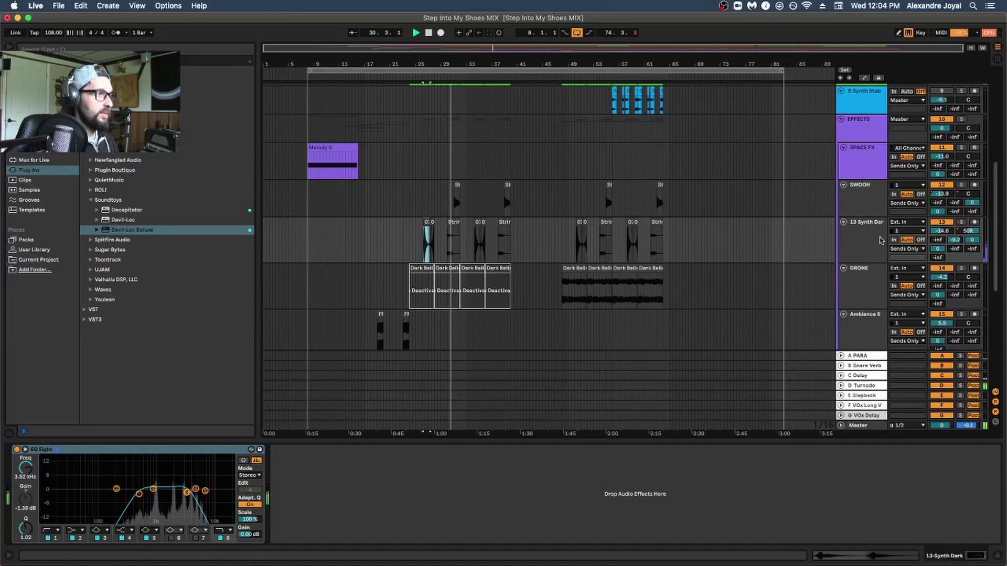
scroll(881, 240, "down", 5)
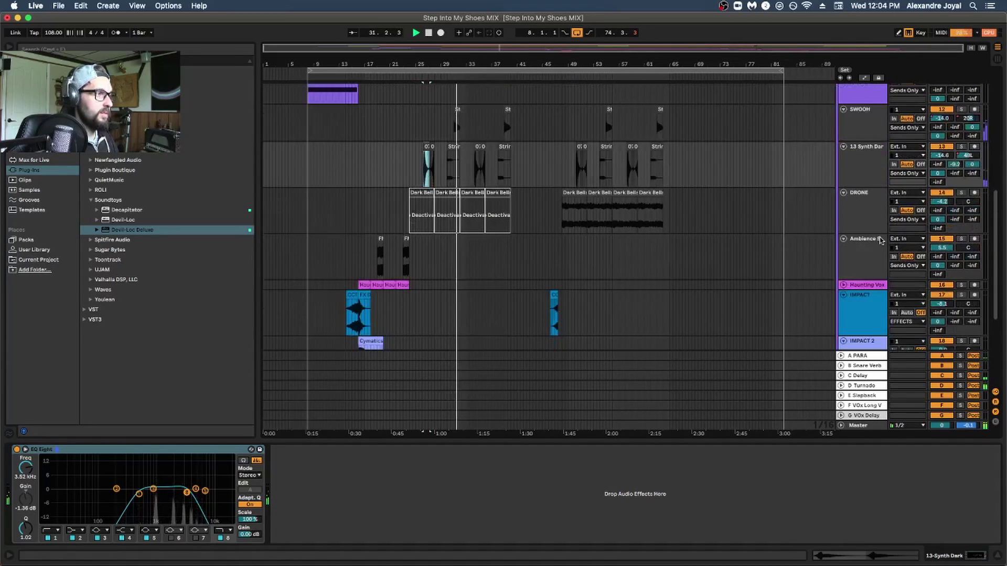
scroll(881, 240, "down", 8)
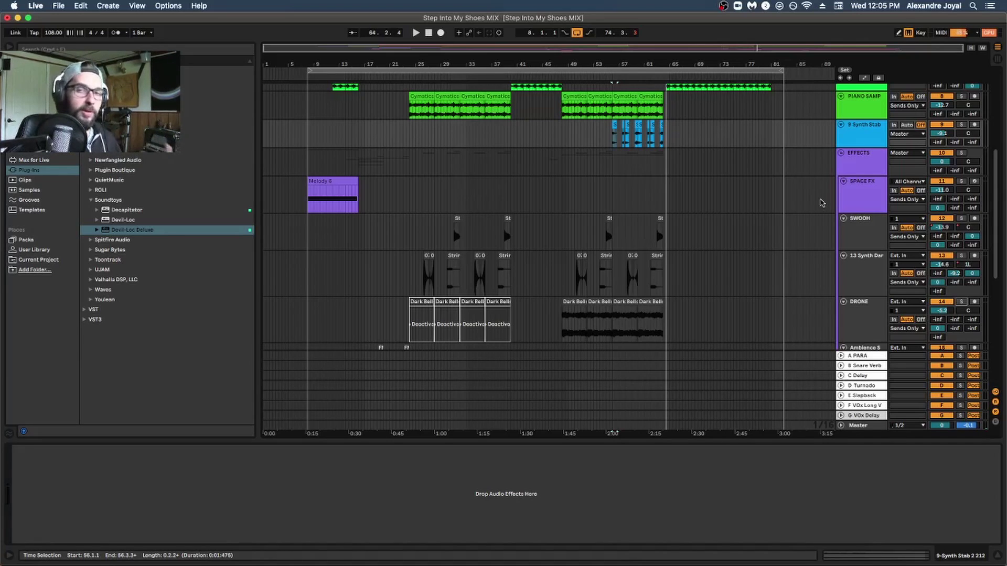
Unfold the VOX group below the Crow tracks to show its individual vocal tracks.
scroll(822, 203, "down", 8)
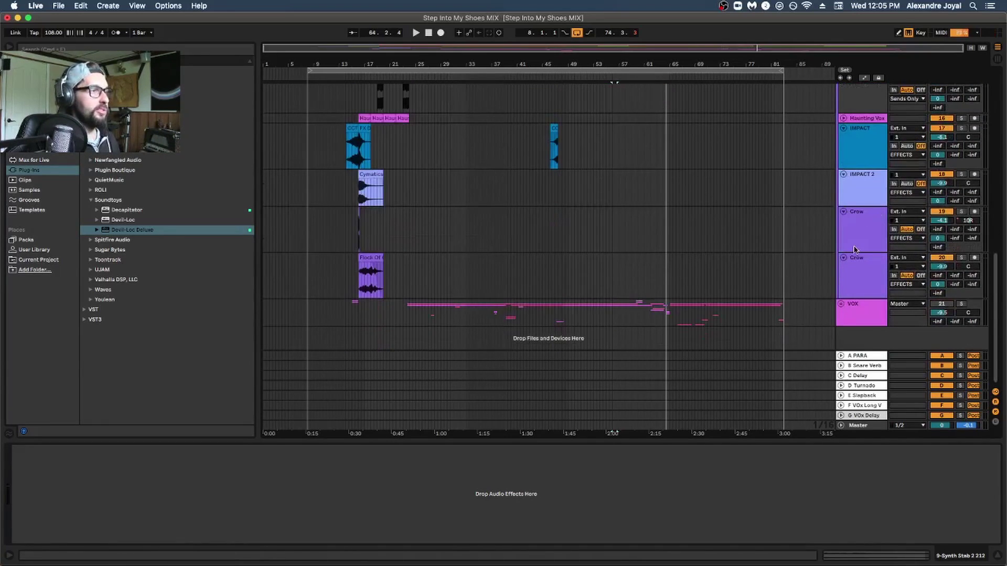
left_click(841, 304)
scroll(740, 180, "down", 5)
Play the Main Vox 1 section from about bar 24 and set the VOX group's volume to -10.0 dB.
key("space")
scroll(752, 188, "up", 3)
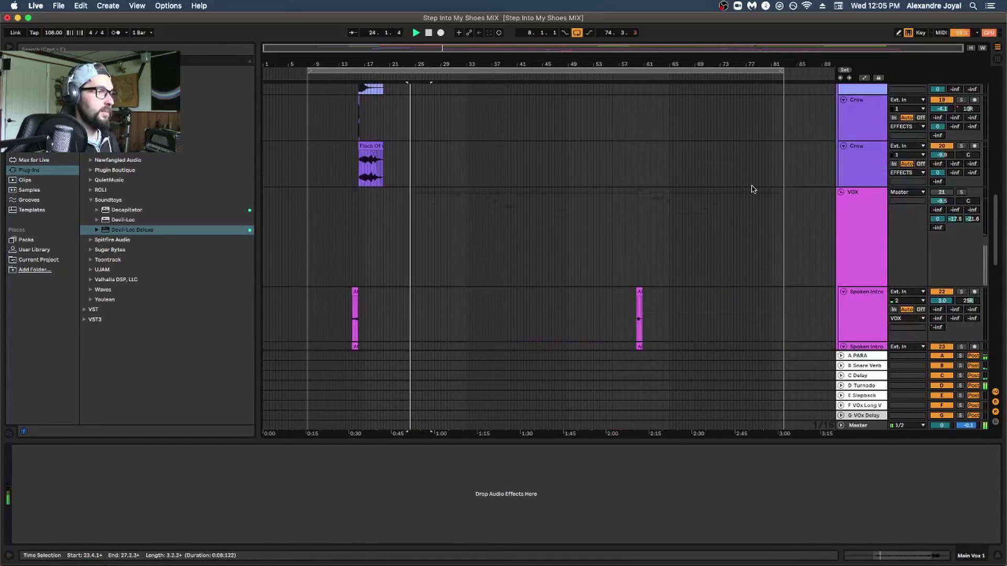
scroll(895, 208, "down", 4)
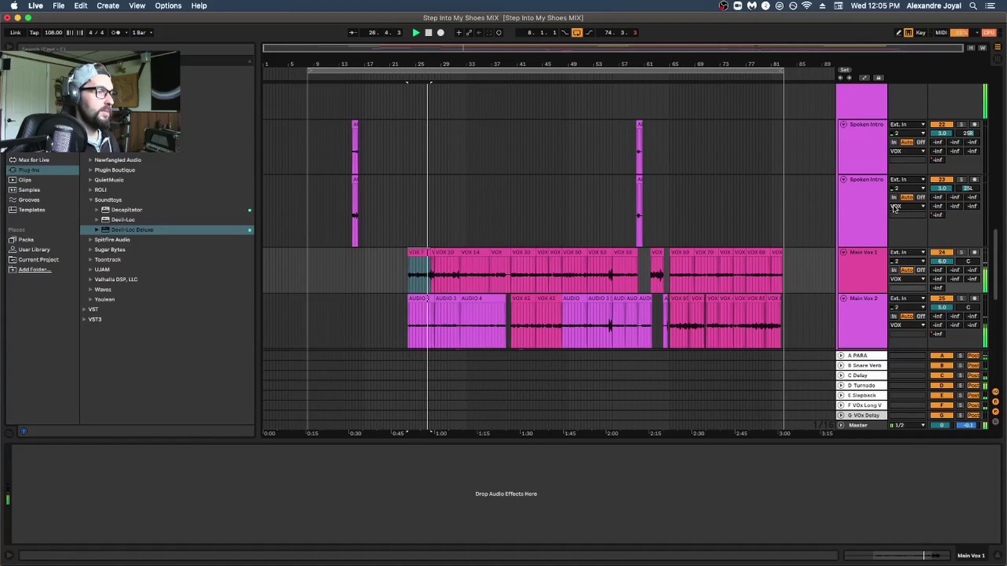
scroll(896, 199, "up", 4)
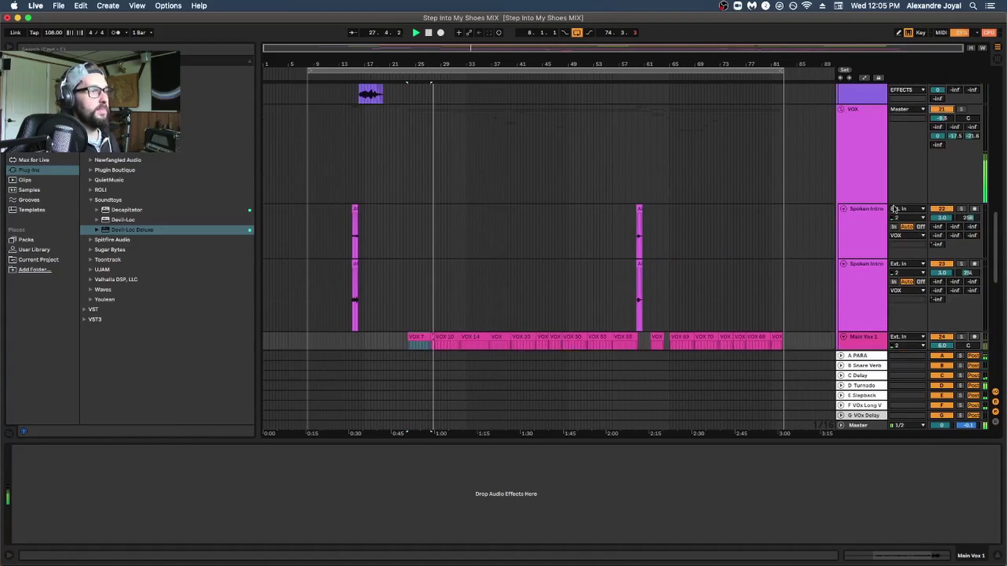
left_click_drag(942, 134, 941, 137)
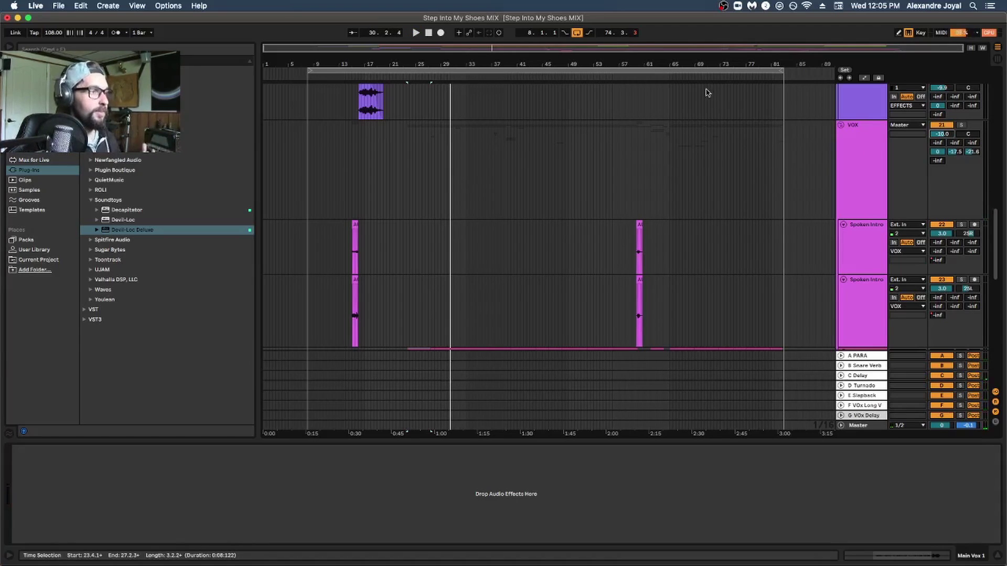
Solo the SUB track in the BASS group and play its first clip from bar 24.
scroll(897, 295, "down", 5)
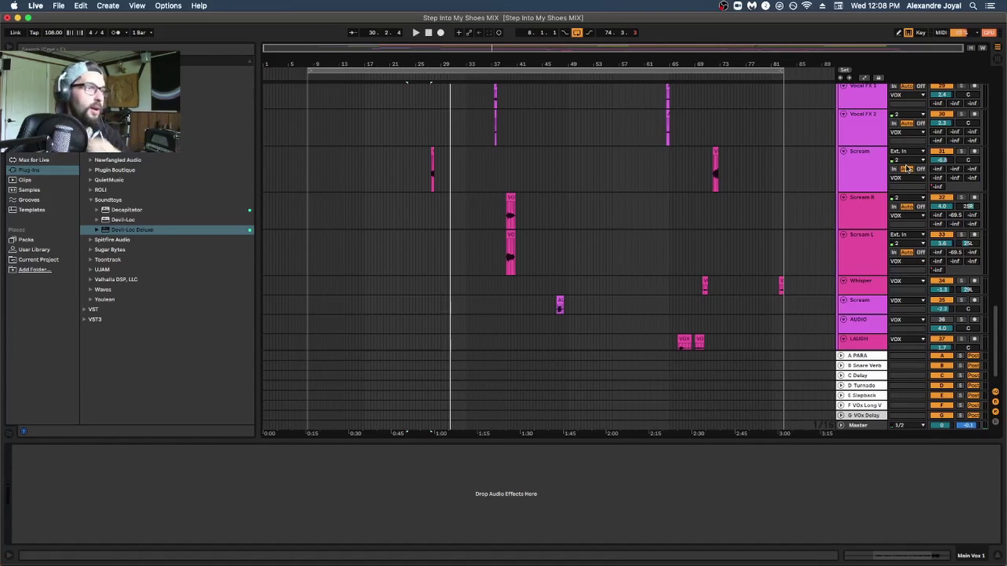
scroll(898, 164, "up", 15)
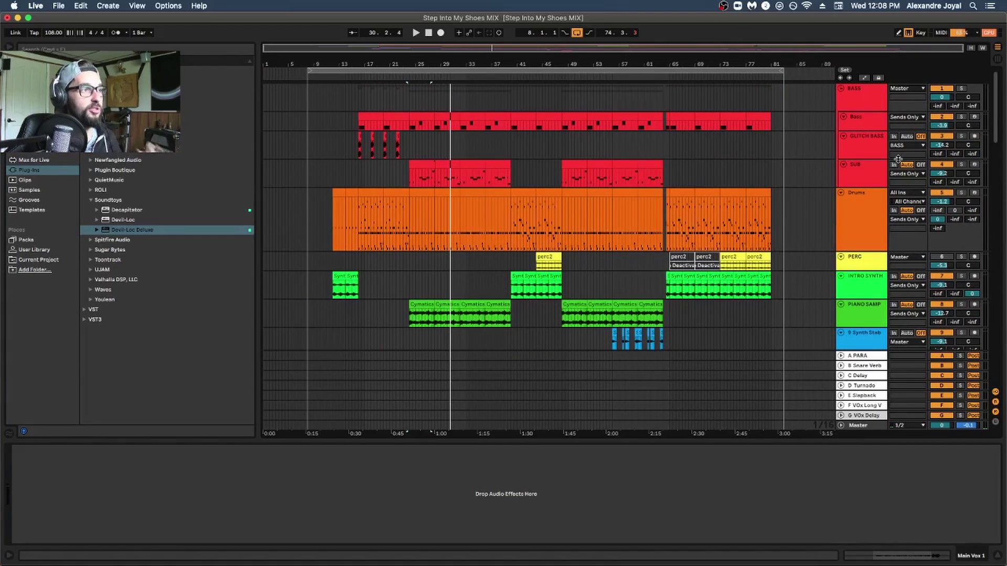
left_click(962, 164)
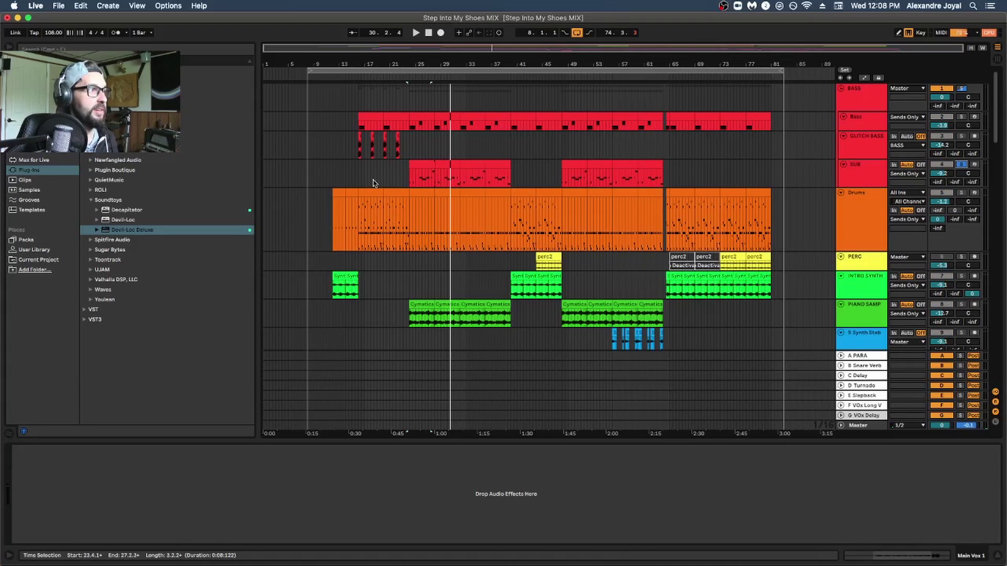
left_click(420, 162)
key("space")
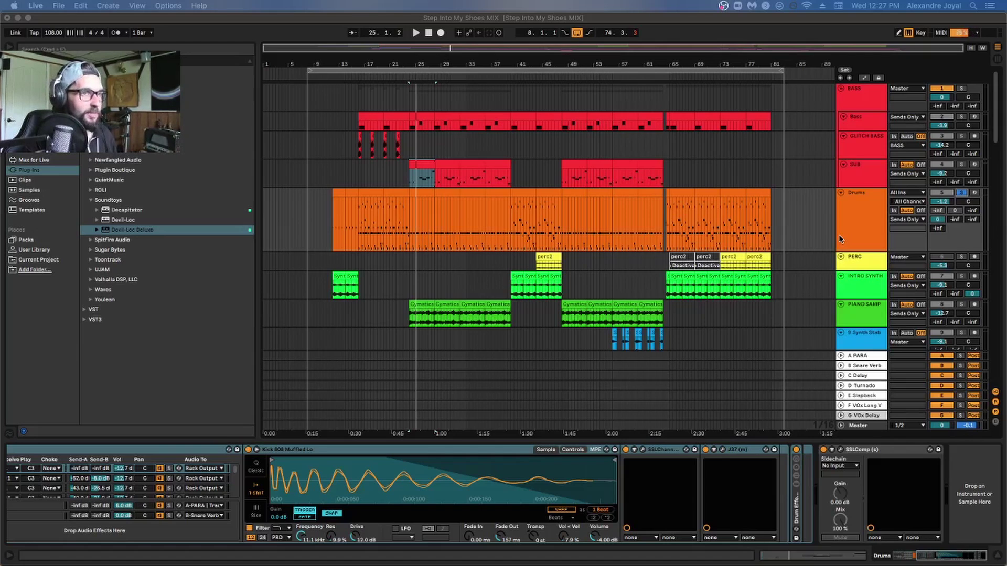
Audition the soloed Drums clip from bar 20 and bypass the J37 and SSLComp effects on that track.
key("Down")
key("Left")
key("space")
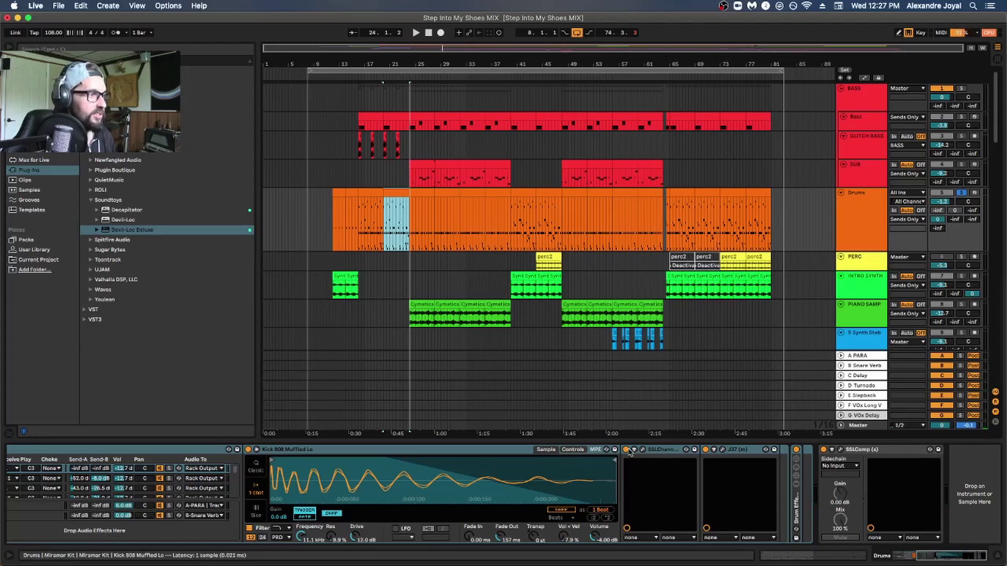
left_click(705, 449)
left_click(822, 450)
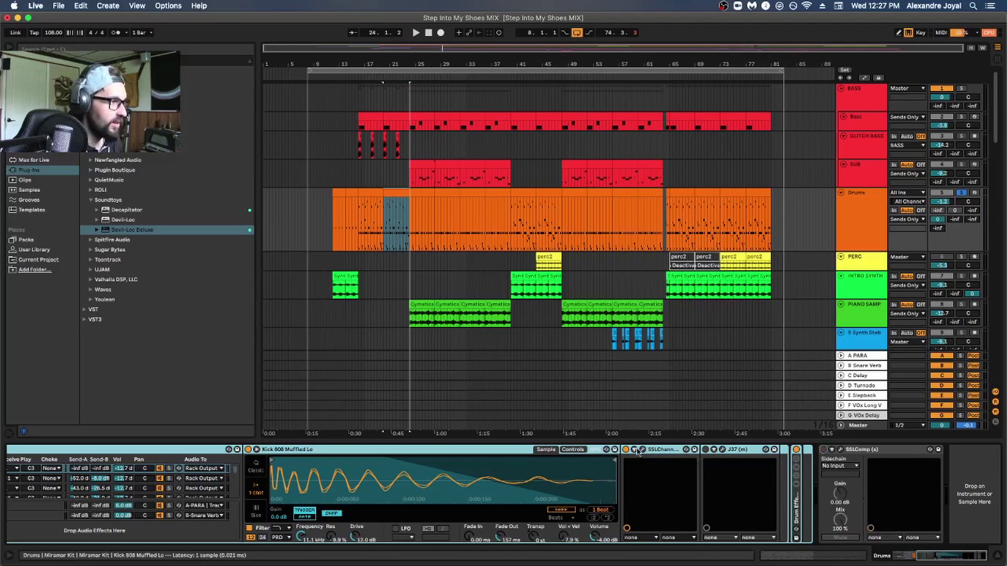
Play the drums with the SSLChannel plug-in open and adjust its LMF gain by ear.
key("space")
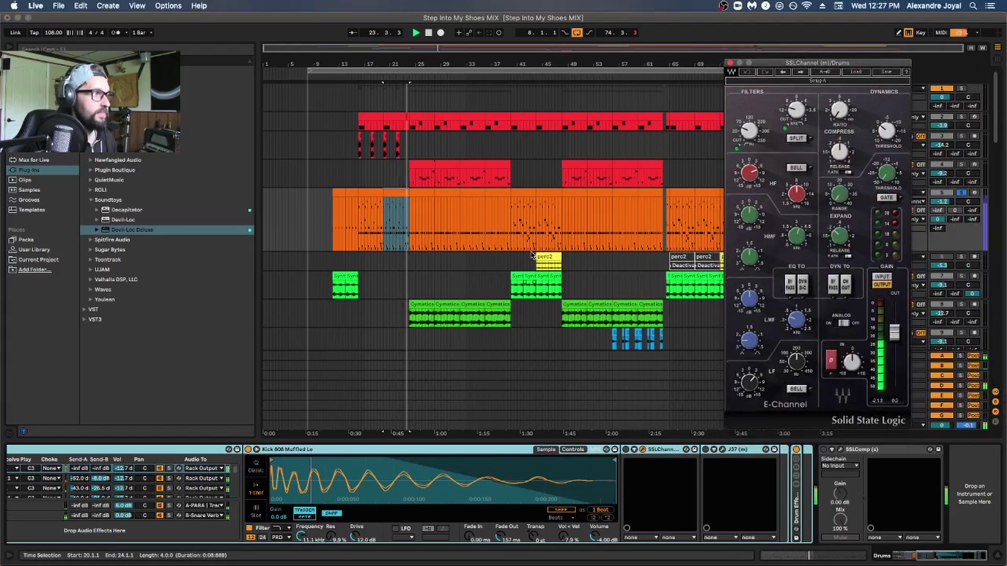
left_click(629, 452)
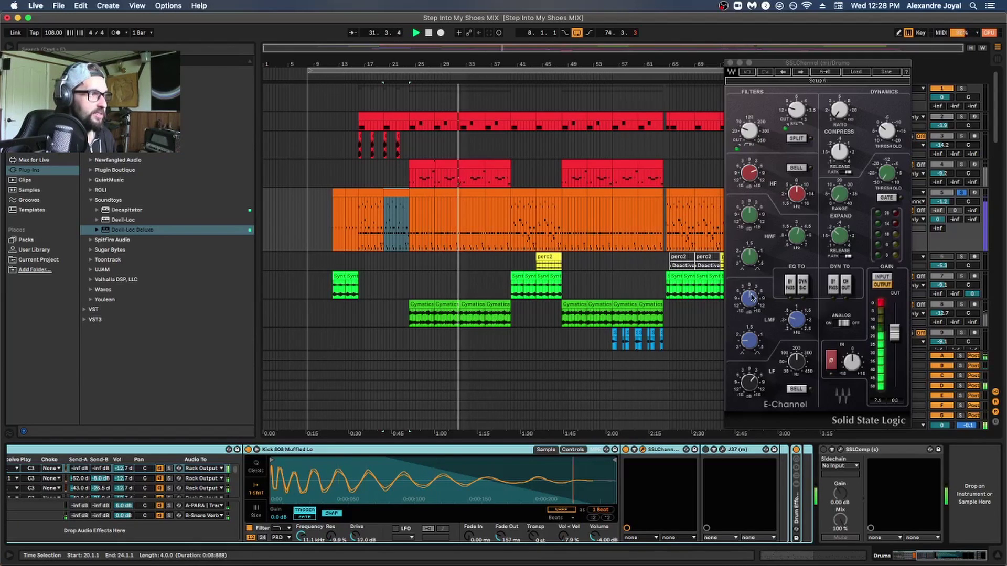
mouse_move(750, 298)
left_click_drag(750, 298, 750, 305)
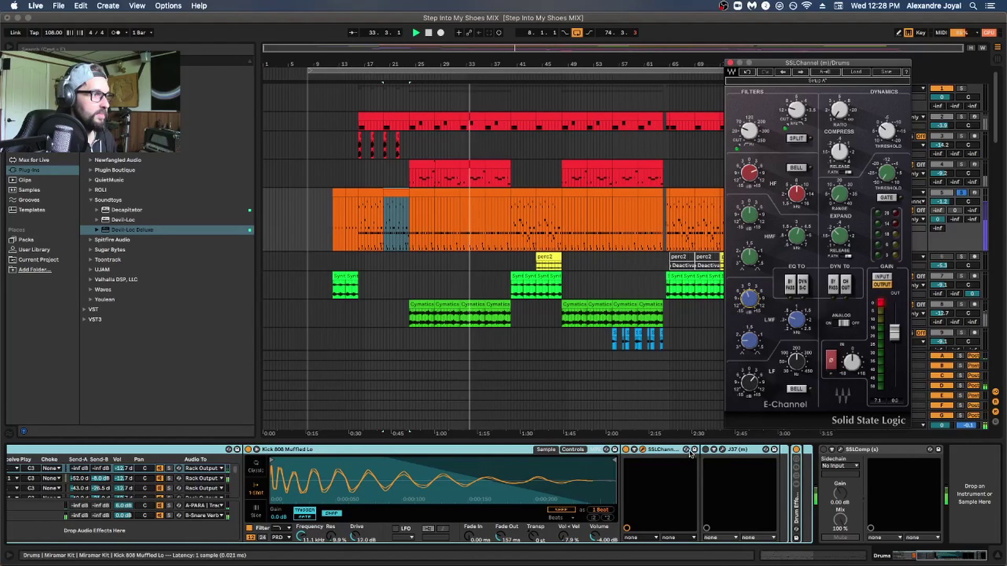
Enable J37 and SSLComp on the Drums track while listening, inspect the J37 settings and close the plug-in window.
left_click(759, 464)
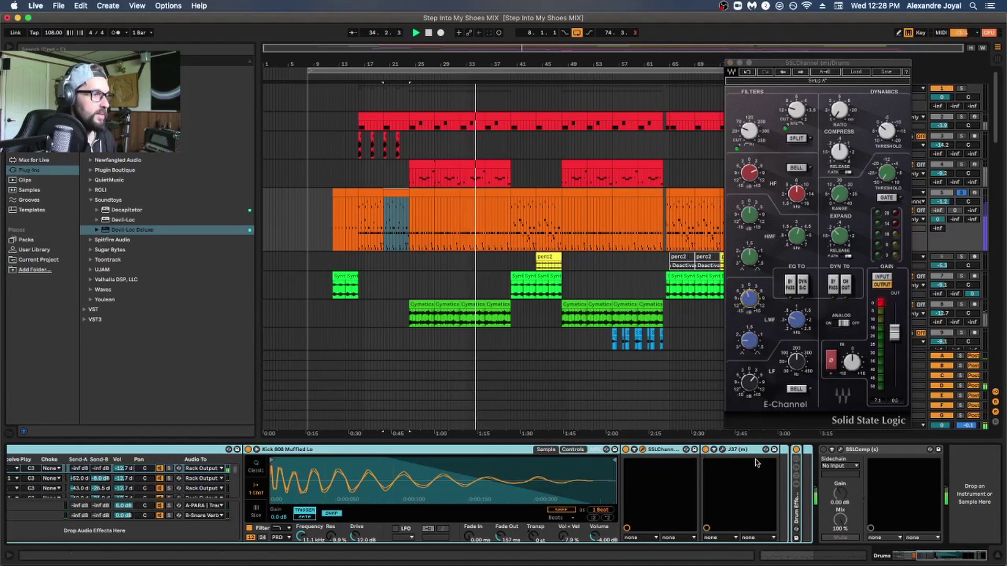
left_click(722, 450)
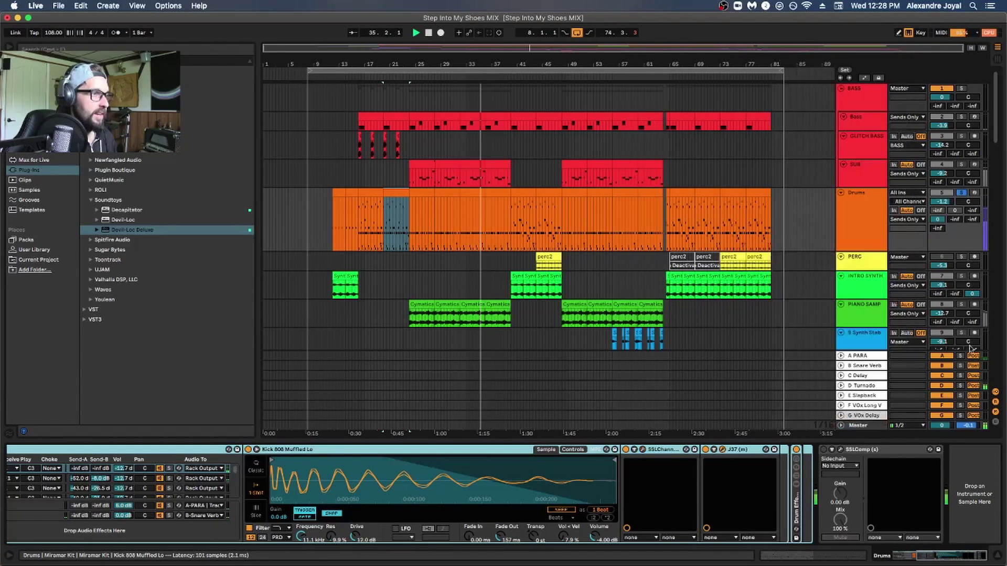
left_click(714, 449)
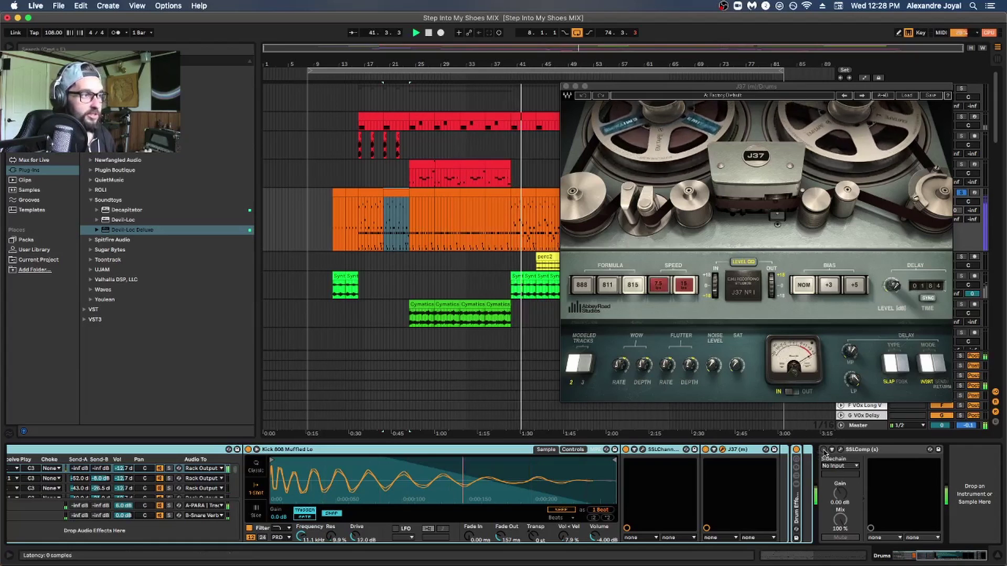
left_click(822, 449)
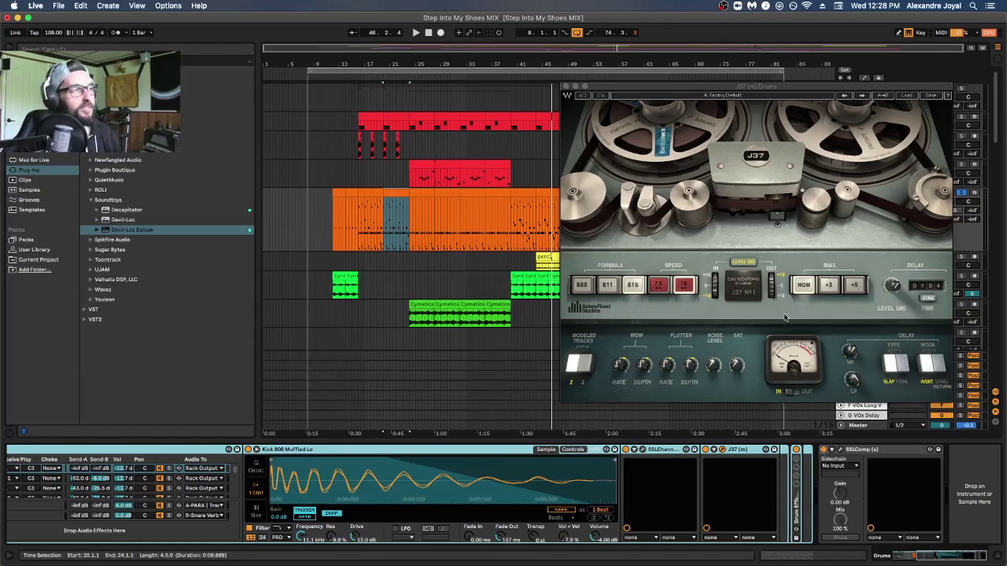
left_click(566, 87)
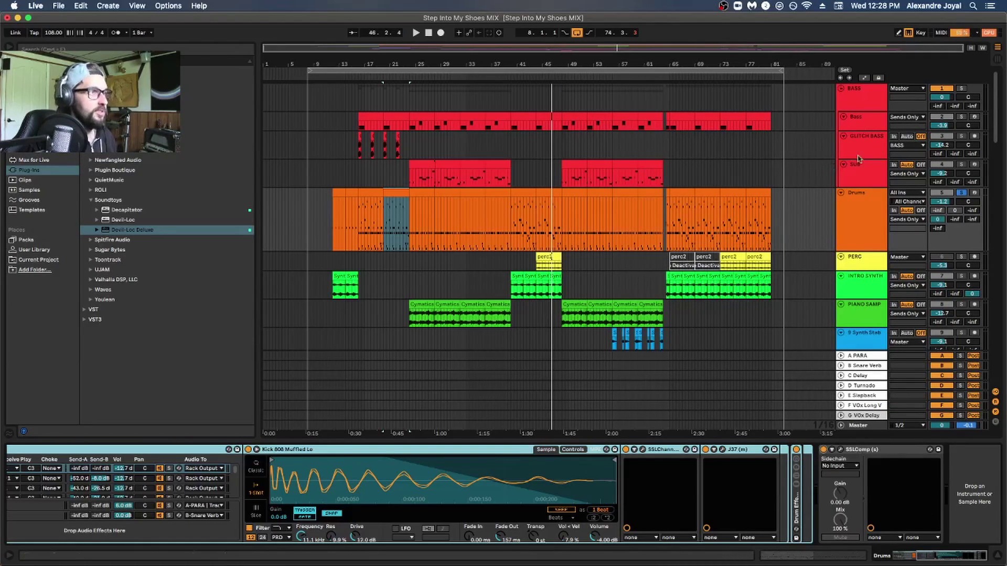
Inspect the device chains of the Bass and SUB tracks and select the first SUB clip at bar 24.
left_click(864, 102)
left_click(855, 124)
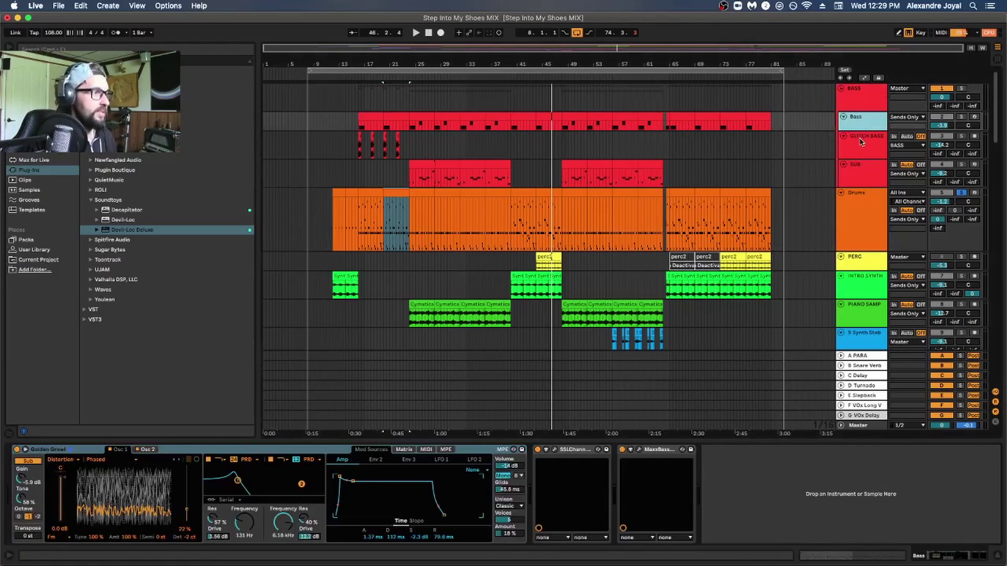
left_click(858, 173)
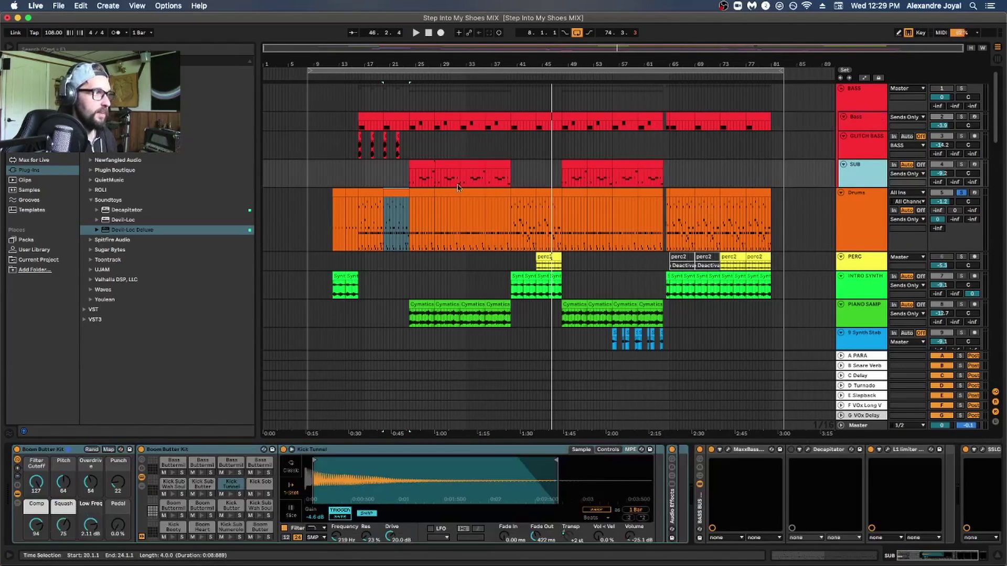
left_click(418, 164)
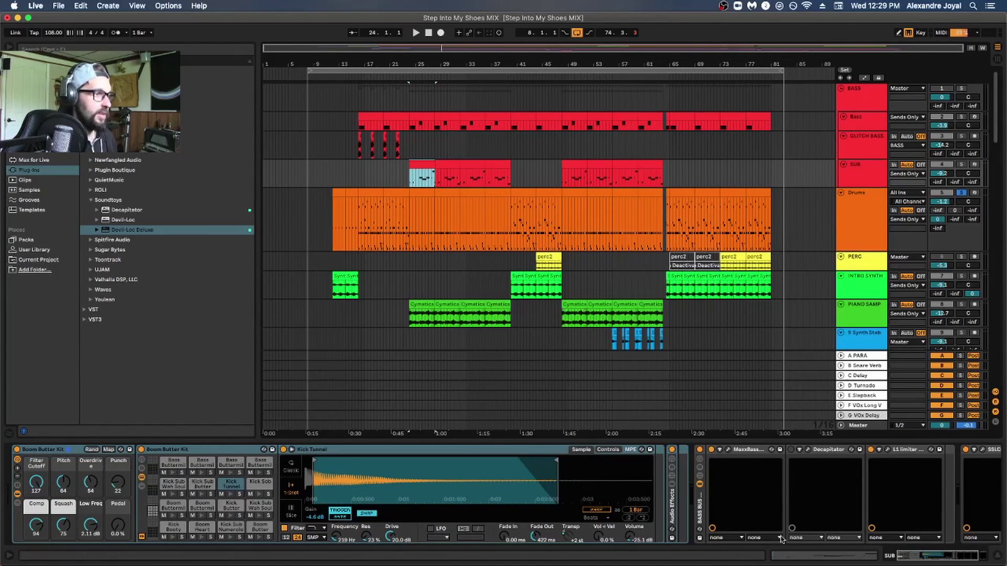
Review the MaxxBass, L1 limiter and SSLChannel plug-in settings in the SUB track's effect chain.
scroll(731, 467, "right", 3)
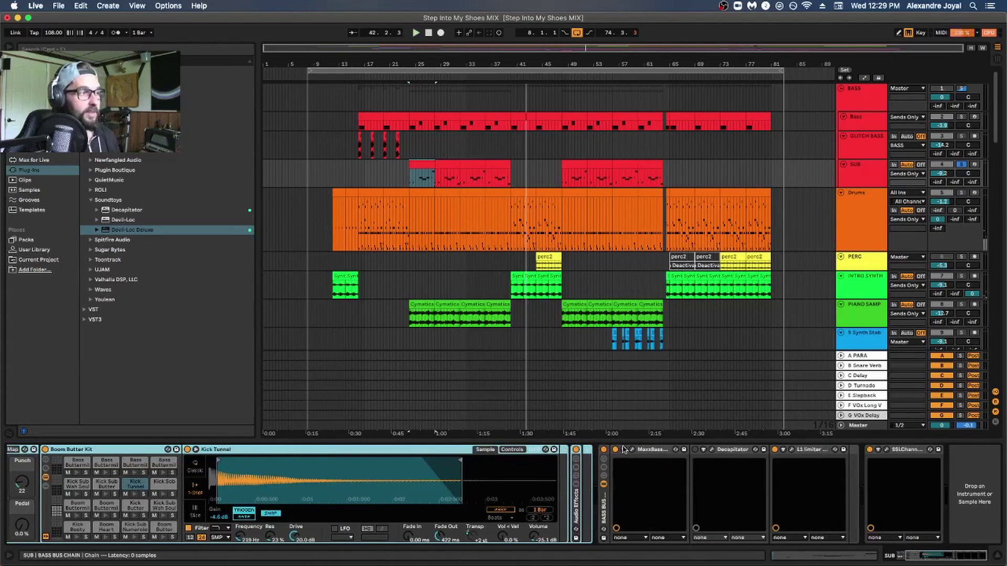
left_click(631, 450)
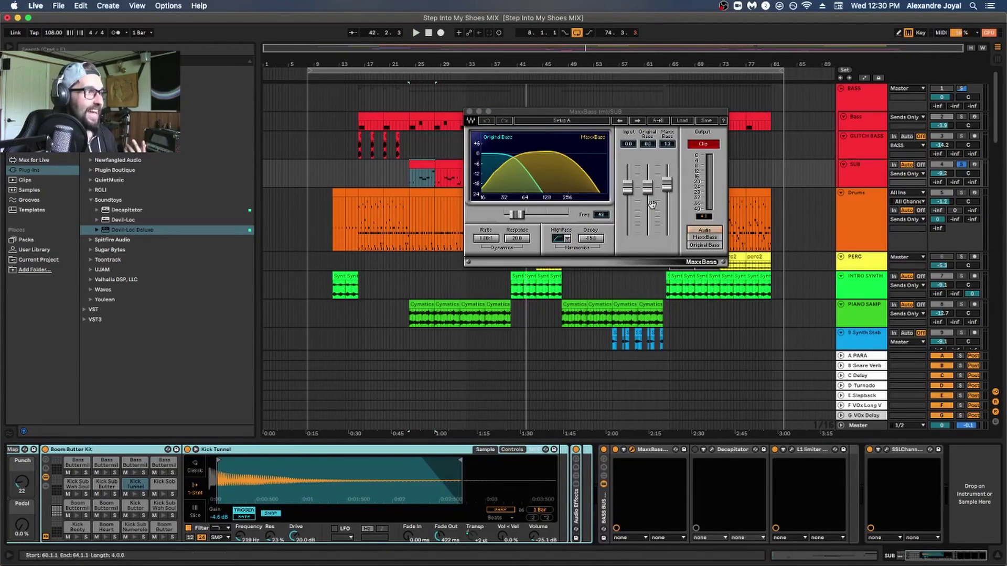
left_click(791, 450)
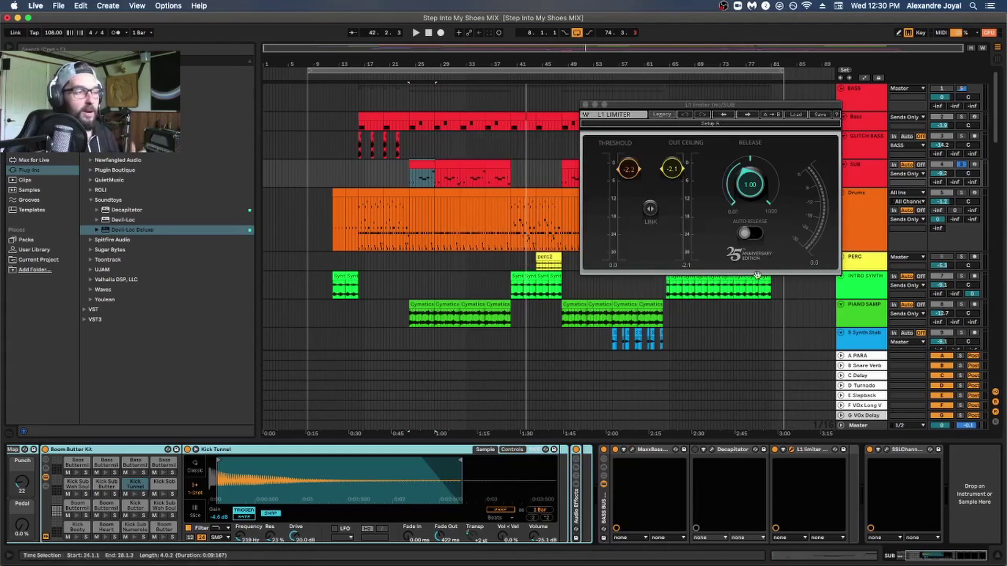
left_click(885, 449)
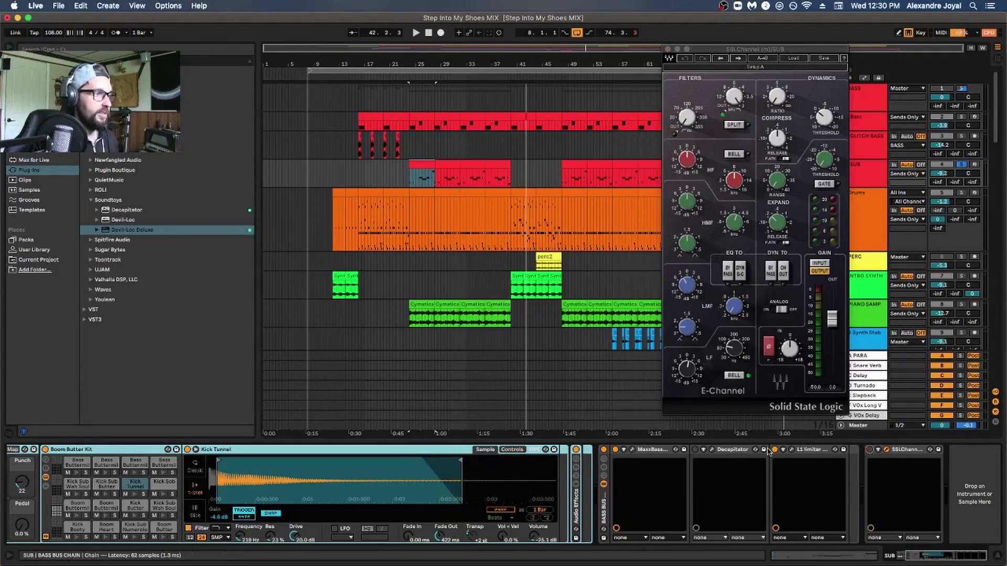
Play the SUB clip from bar 24, adjust the LMF gain on its SSLChannel by ear and close the plug-in window.
key("space")
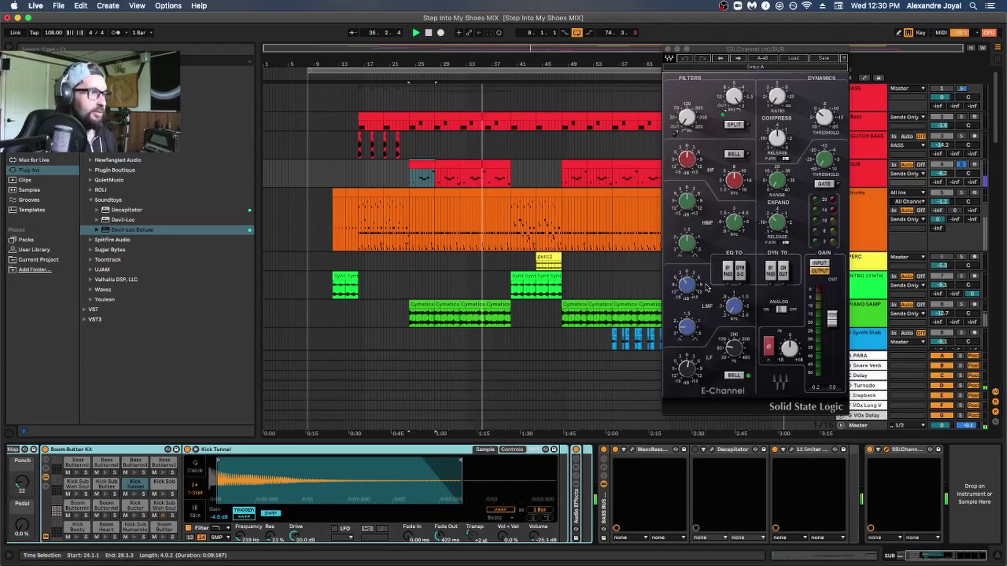
left_click(686, 286)
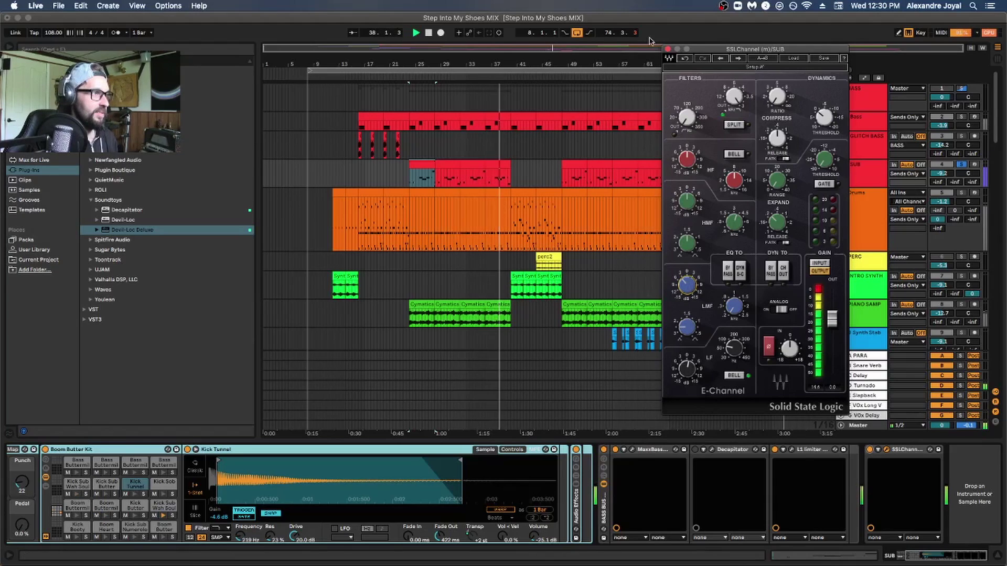
left_click(886, 449)
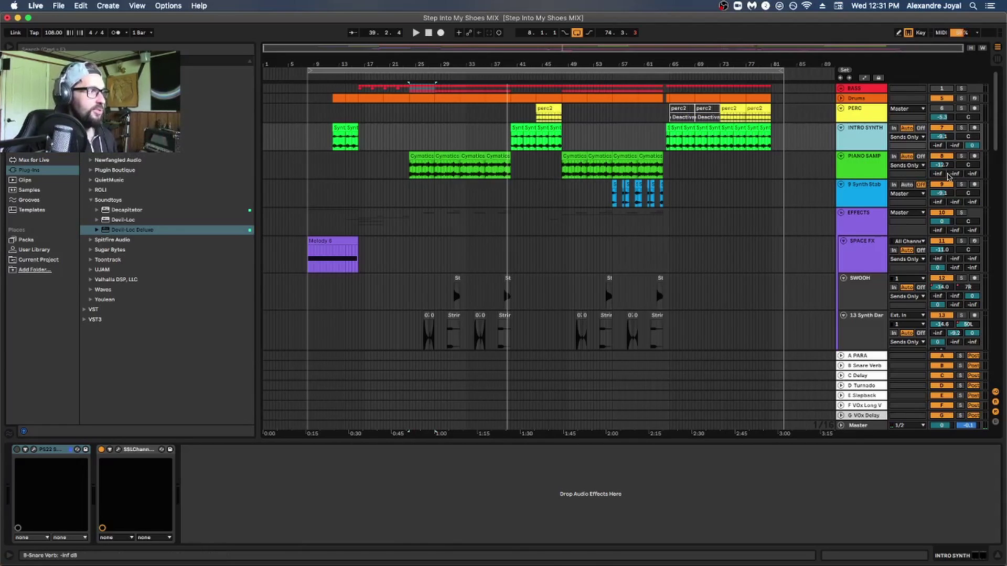
Open the SSLChannel of the PIANO SAMPLE track, select its first clip at bar 24 and solo the track.
left_click(866, 166)
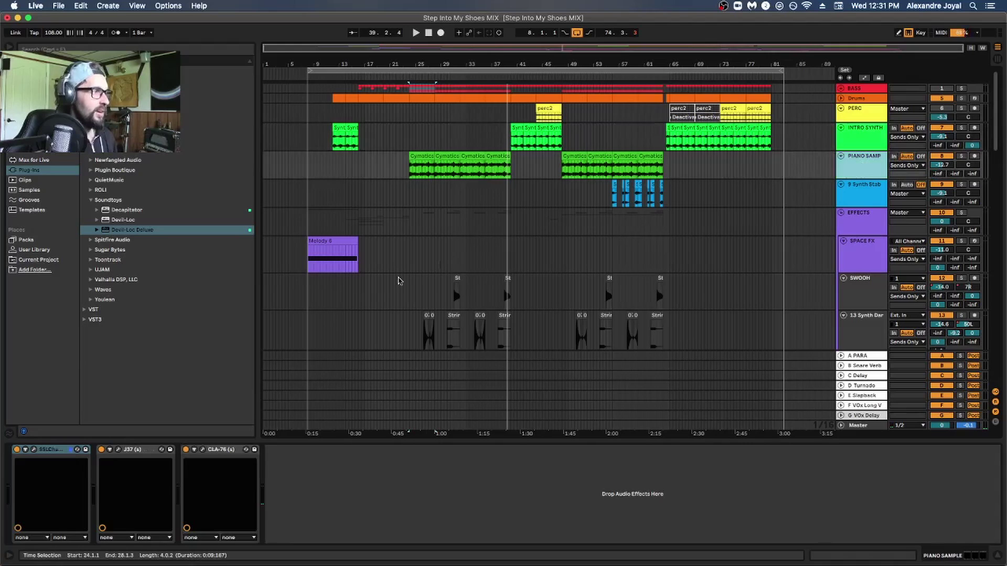
left_click(33, 450)
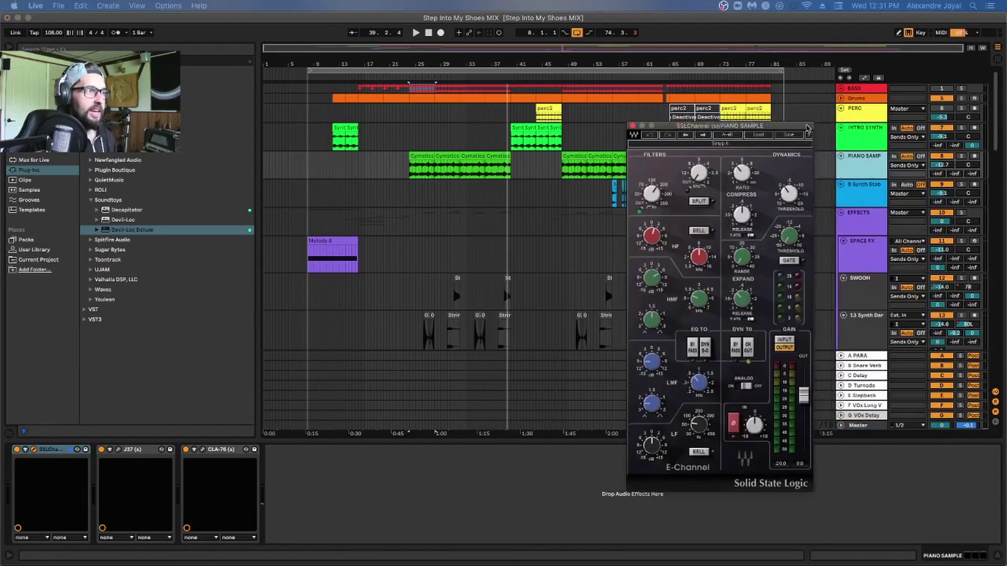
left_click_drag(818, 129, 395, 144)
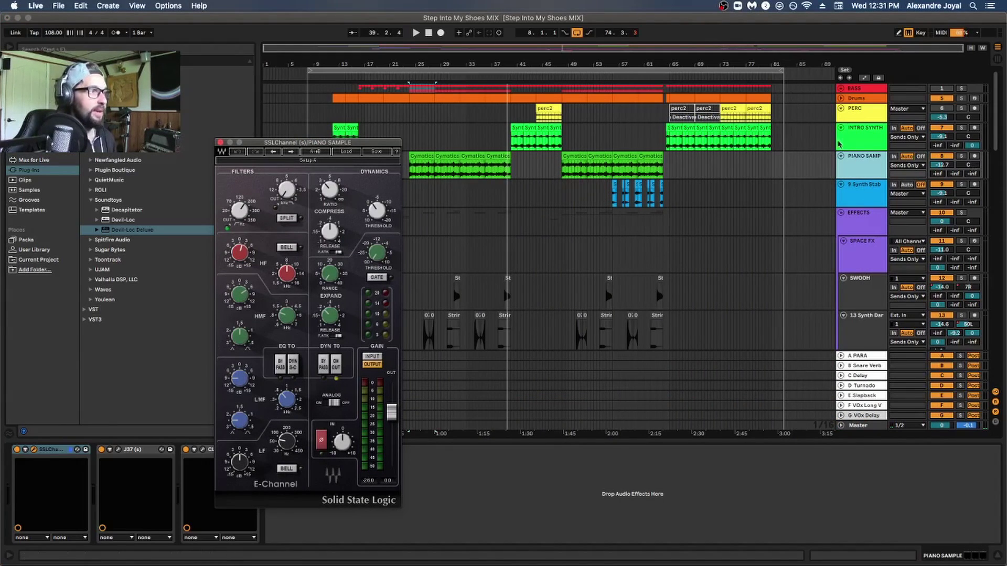
left_click_drag(434, 168, 410, 168)
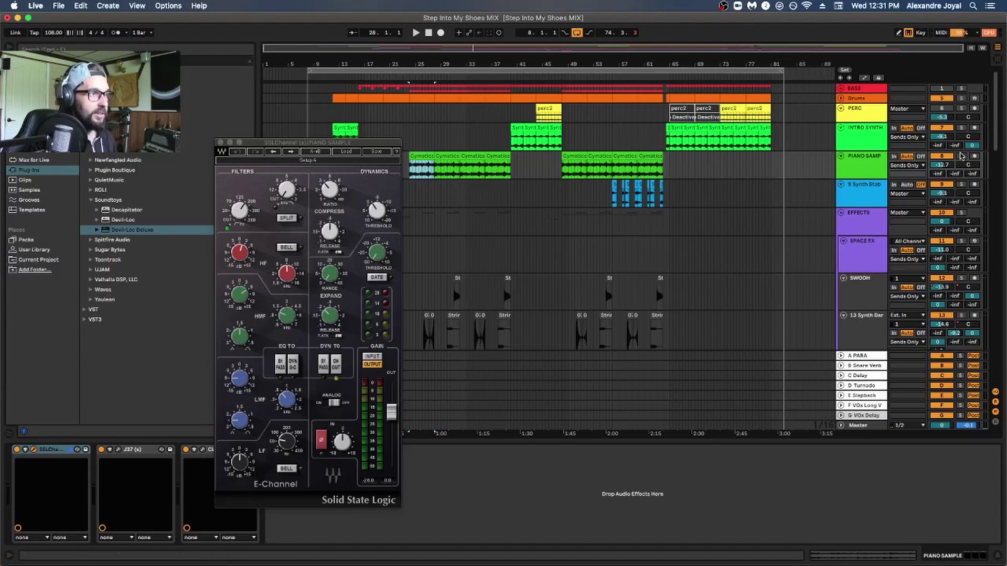
left_click(961, 156)
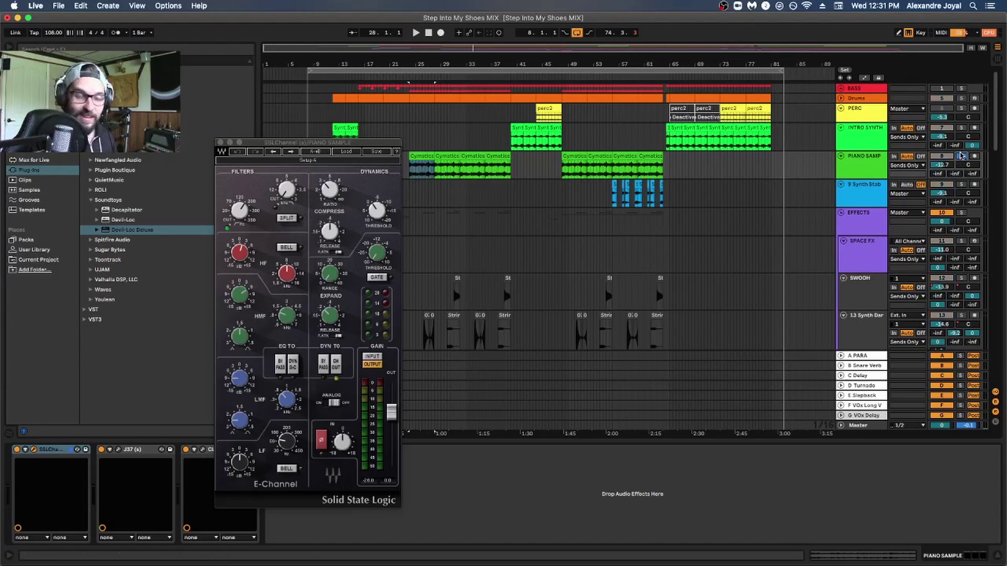
Play the piano sample and compare it with SSLChannel, J37 and CLA-76 bypassed and re-enabled, reviewing the SSLChannel settings.
left_click(34, 449)
key("space")
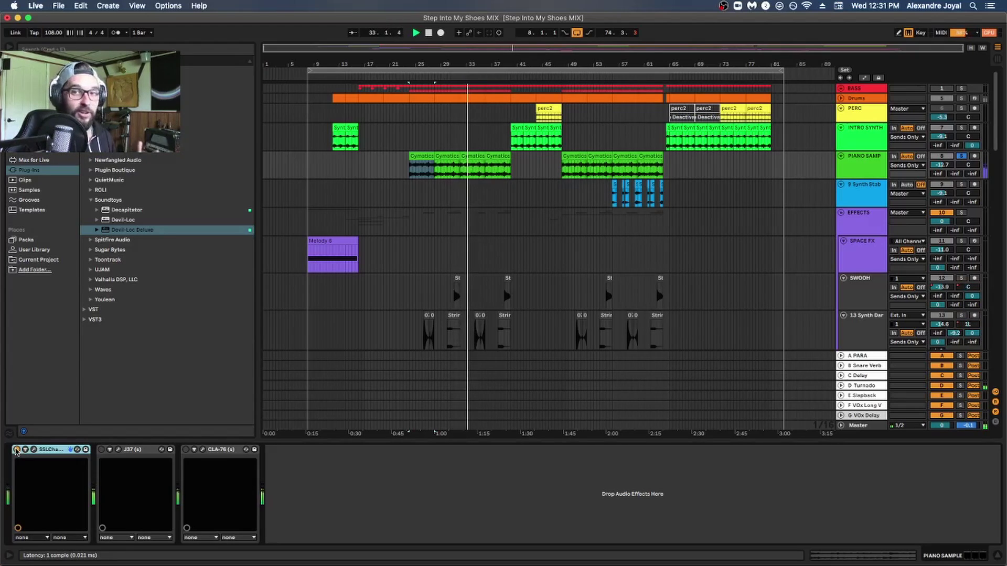
left_click(34, 449)
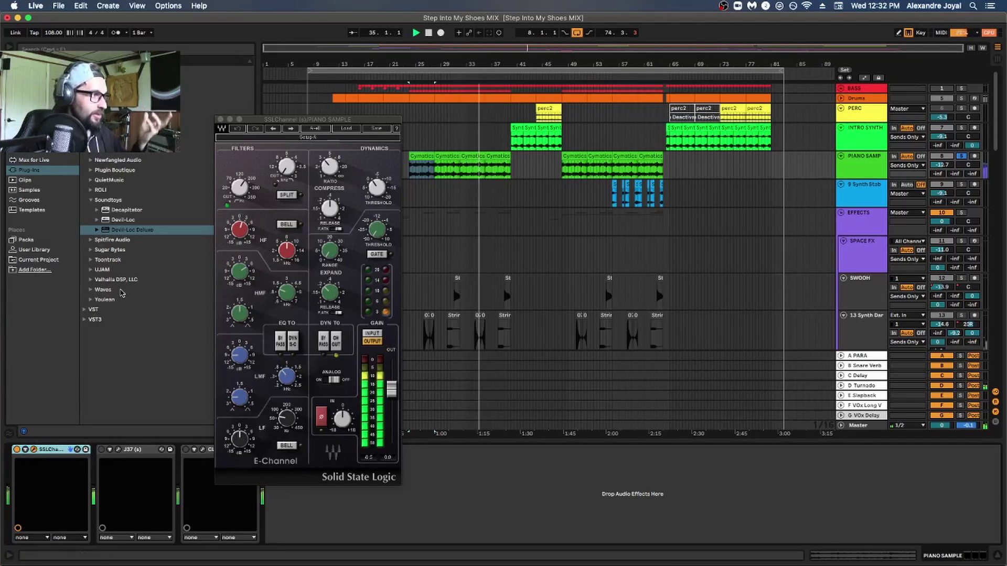
left_click(102, 449)
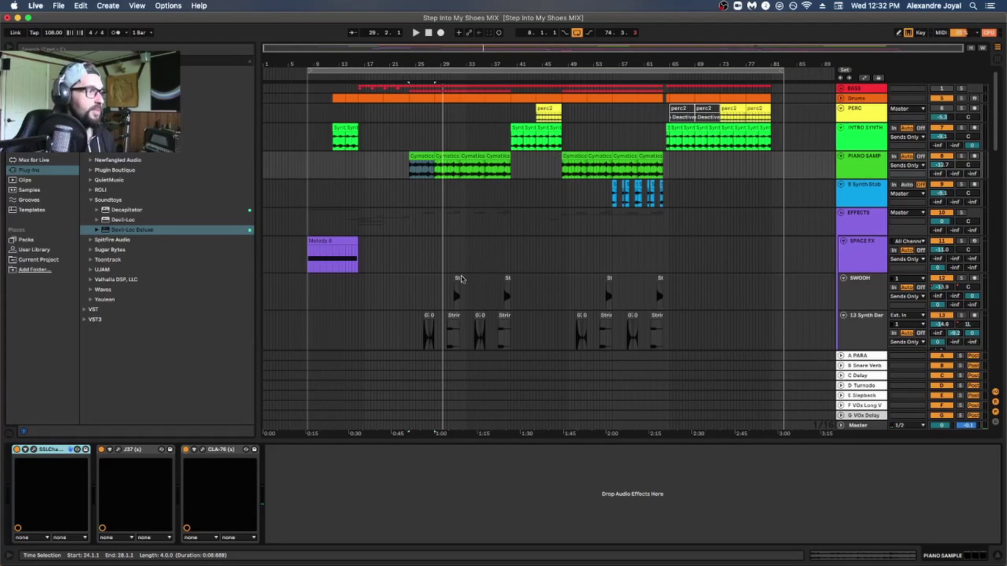
Select the VOX group track, play the vocal from about bar 24 and solo the group.
scroll(408, 331, "down", 2)
scroll(408, 309, "down", 3)
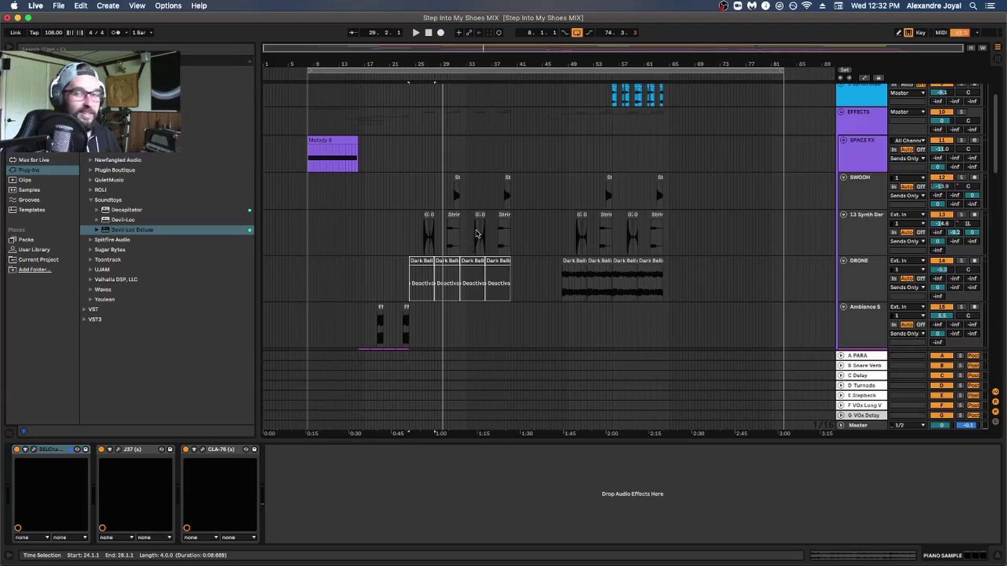
scroll(568, 217, "down", 10)
left_click(567, 217)
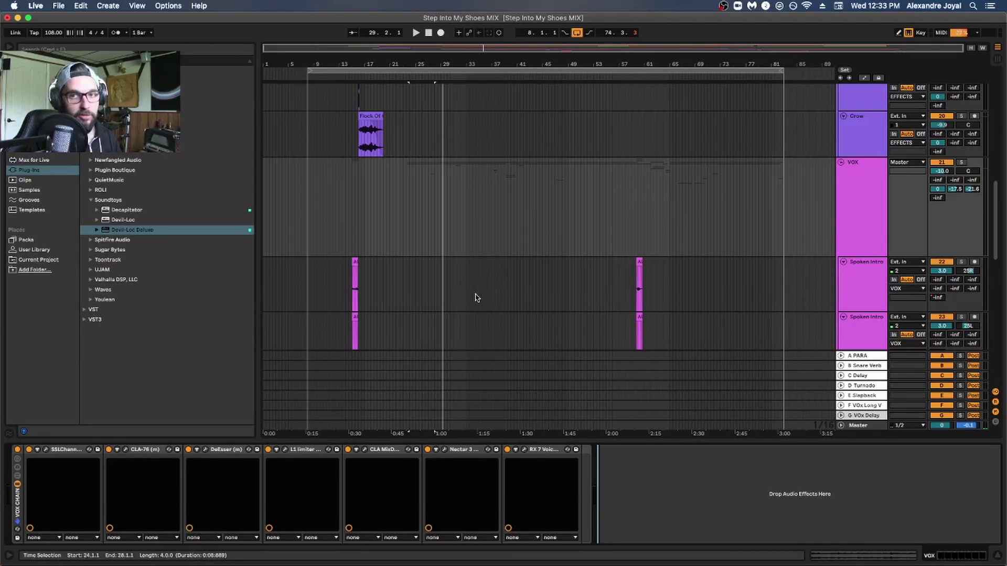
scroll(336, 377, "down", 3)
key("space")
scroll(891, 173, "up", 2)
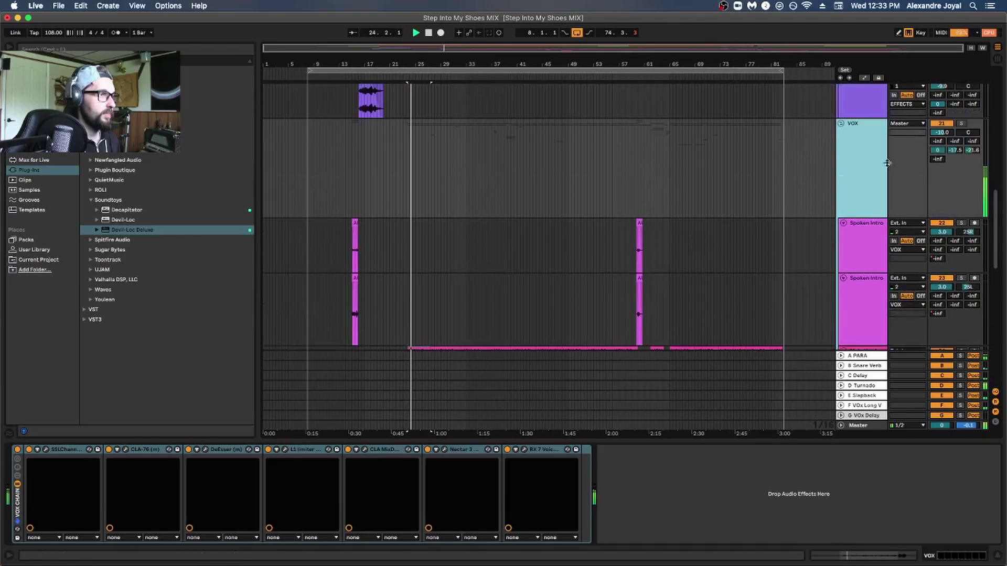
left_click(959, 124)
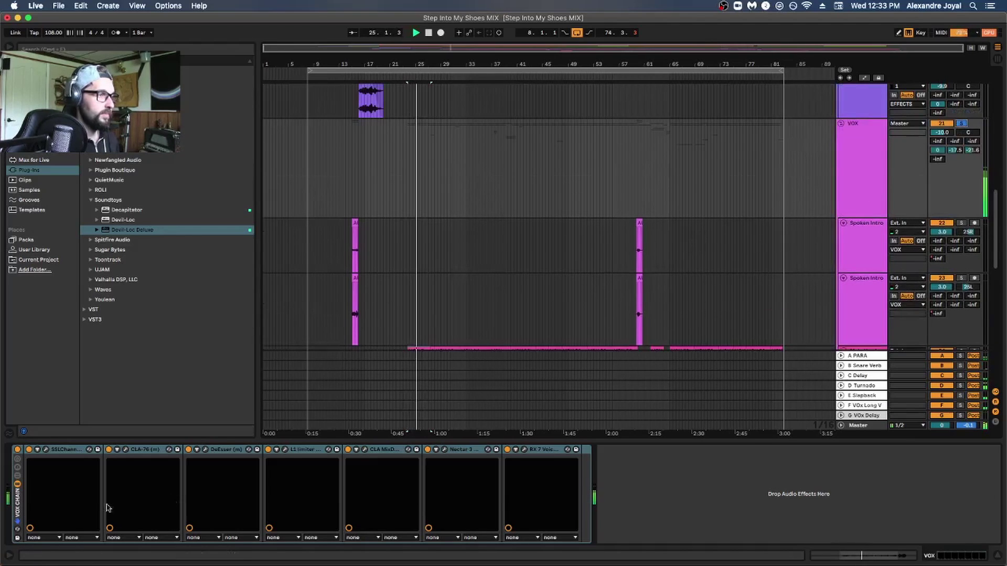
Bypass all plug-ins in the VOX chain, play the dry vocal and re-enable only SSLChannel.
left_click(507, 450)
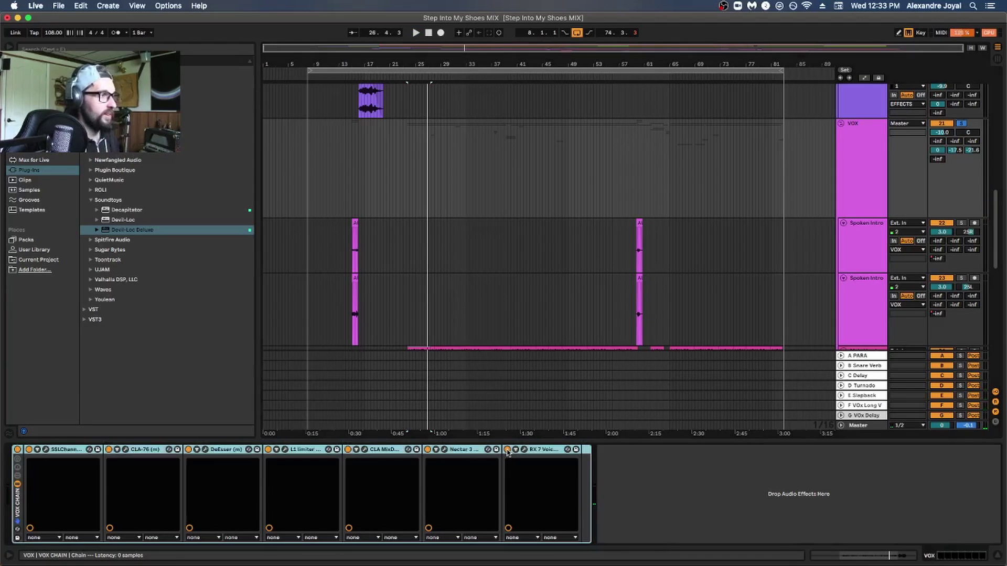
left_click(347, 450)
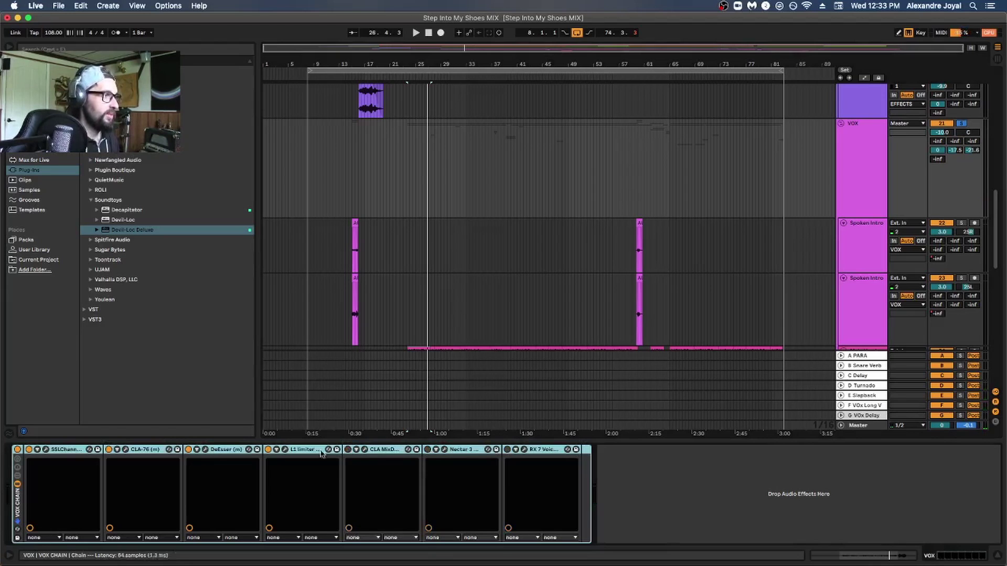
left_click(269, 450)
key("space")
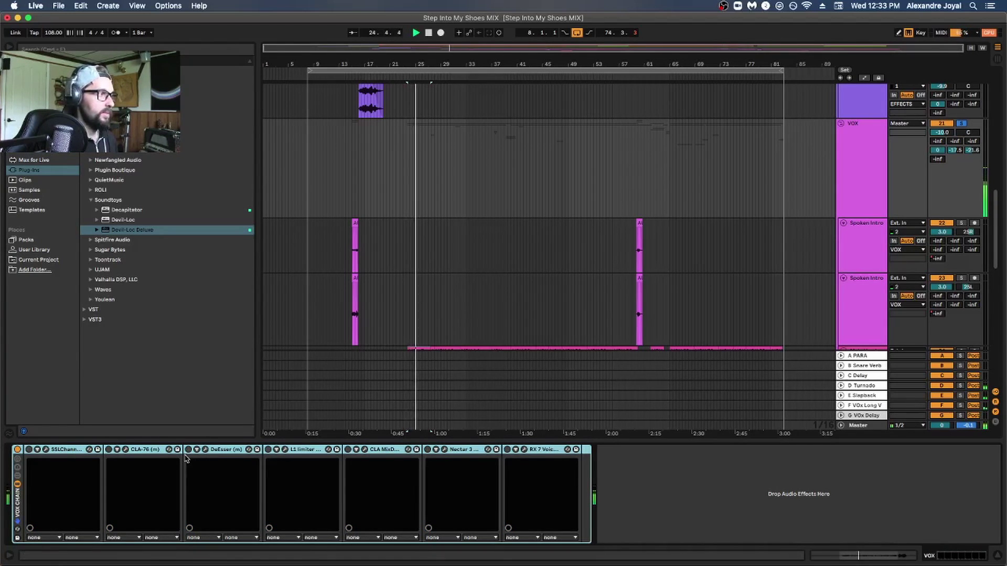
left_click(30, 449)
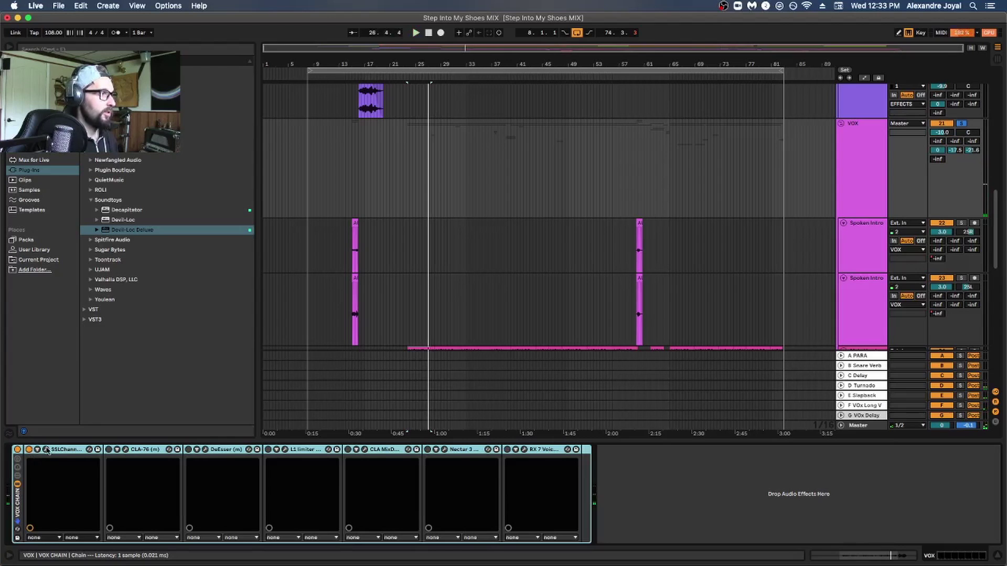
Review the VOX SSLChannel settings, compare the vocal with it bypassed and enabled, and close its window with the plug-in on.
left_click(46, 449)
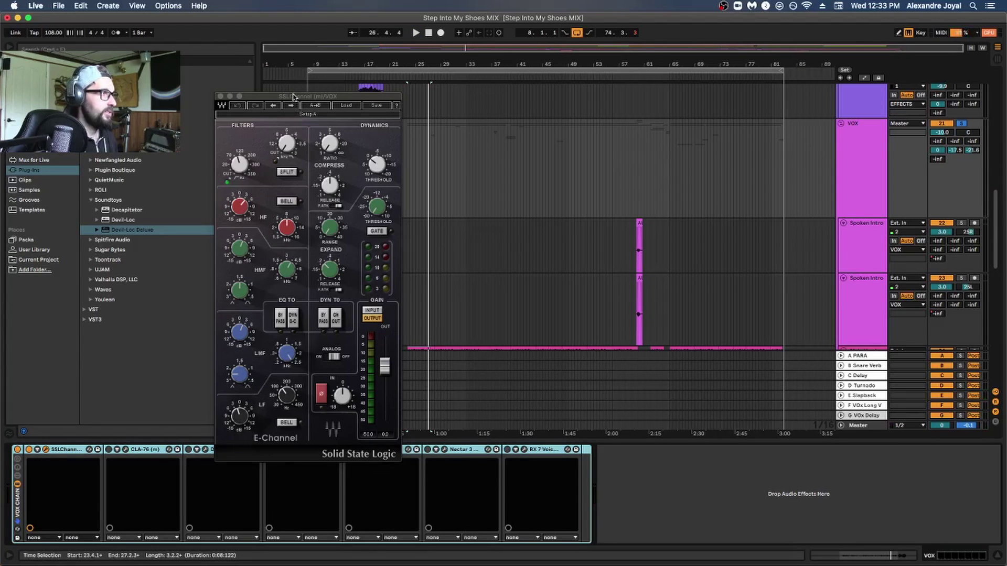
left_click_drag(292, 96, 283, 87)
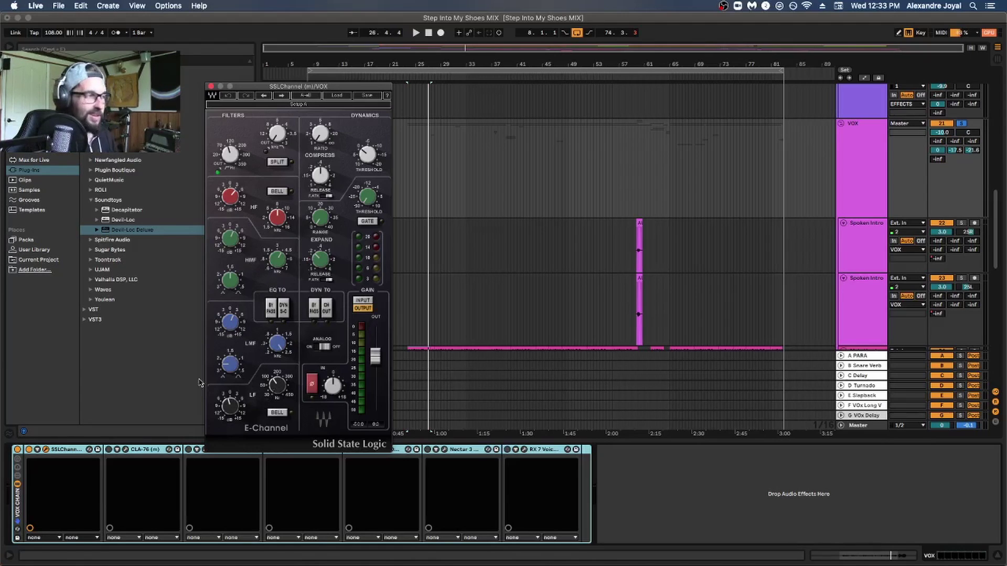
left_click(30, 451)
key("space")
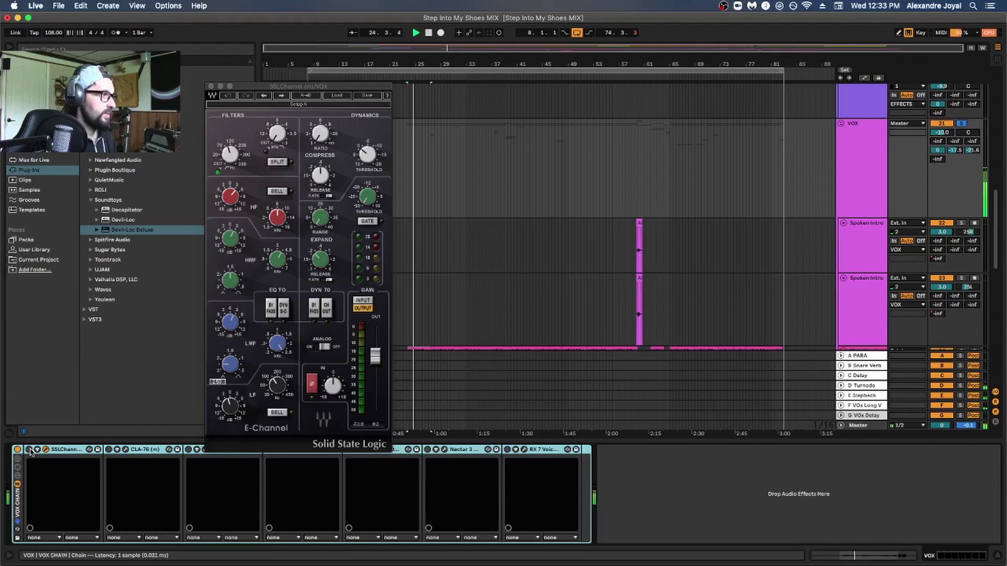
left_click(30, 450)
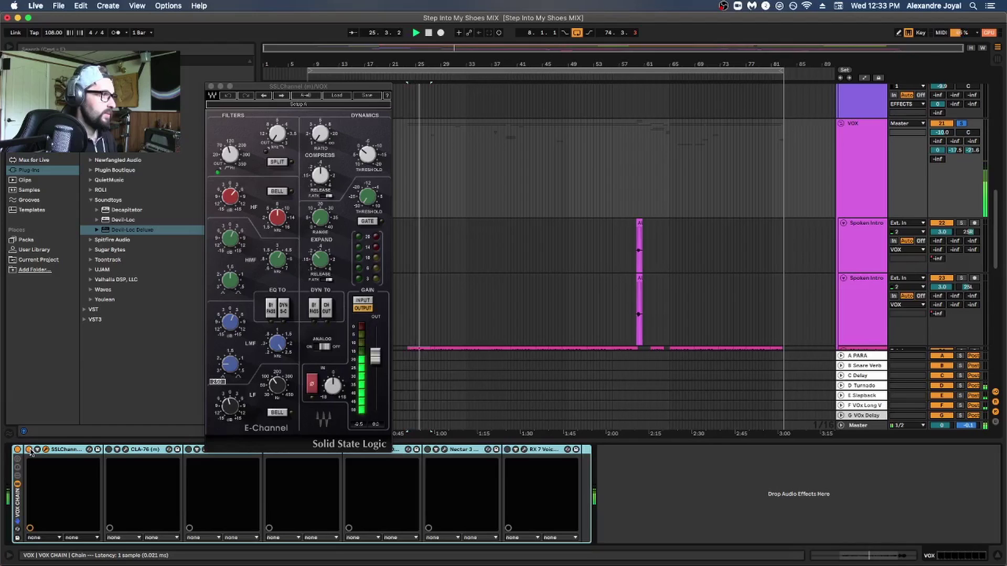
left_click(30, 450)
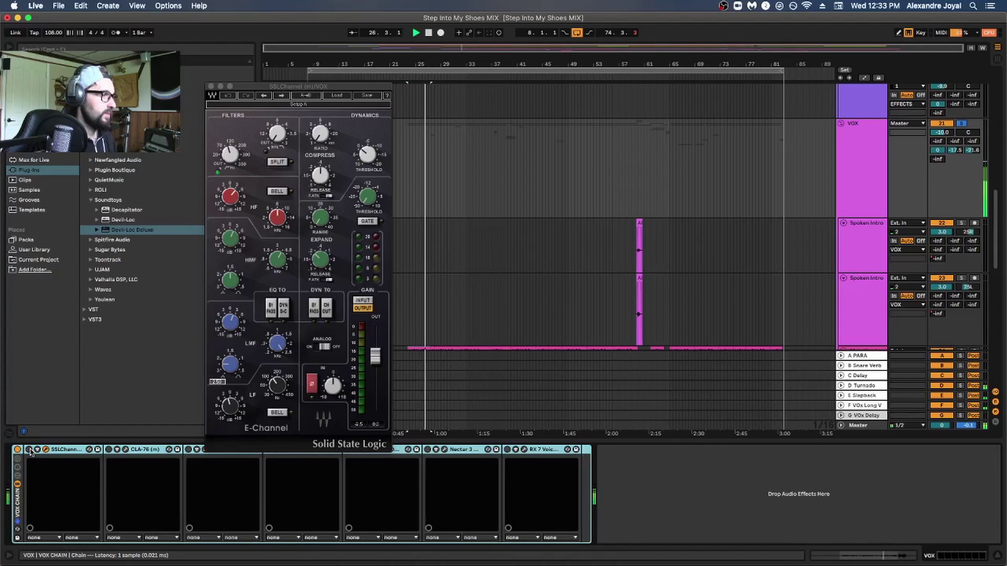
left_click(30, 450)
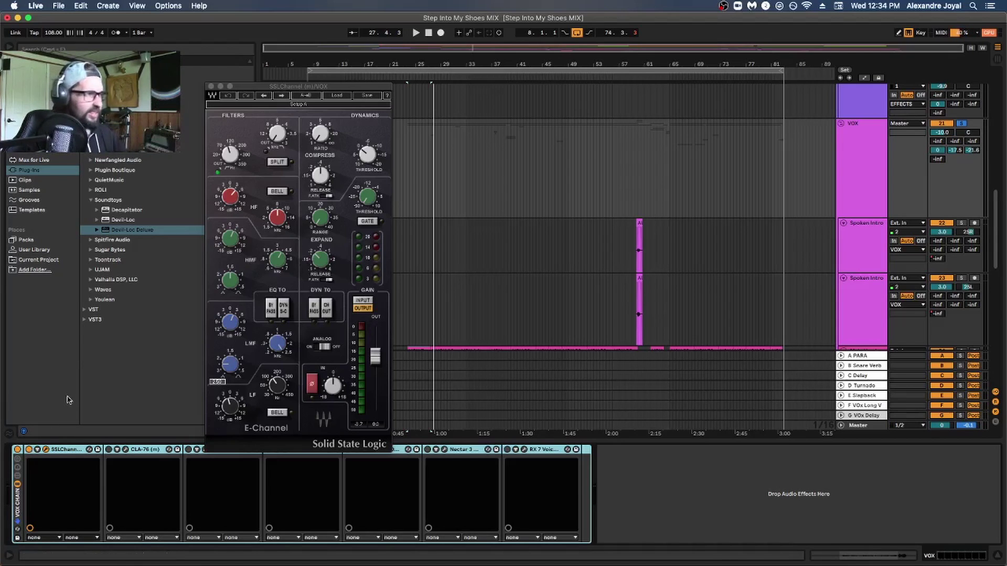
left_click(210, 86)
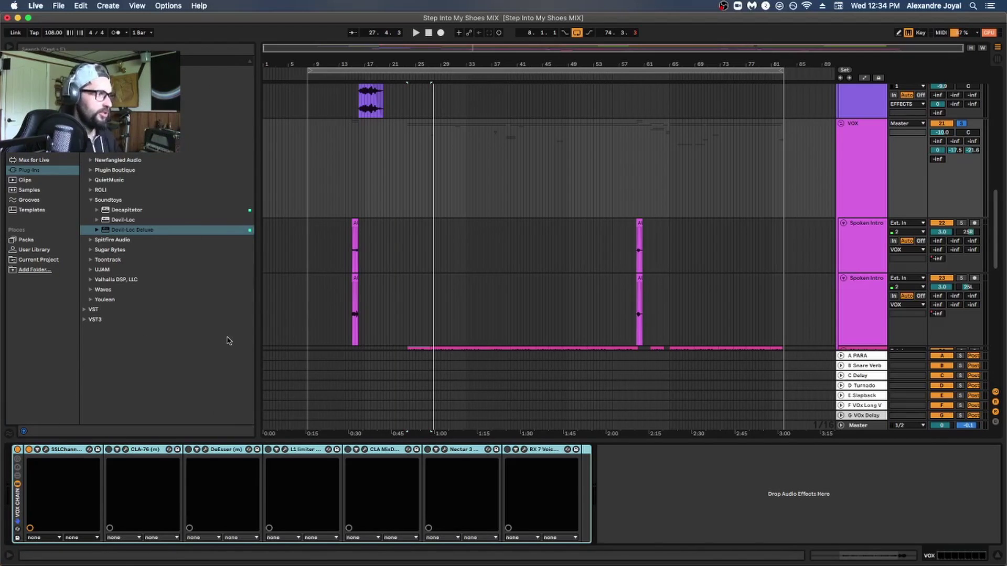
Open CLA-76 in the VOX chain, compare the vocal with it off and on, and leave it enabled.
left_click(126, 450)
key("space")
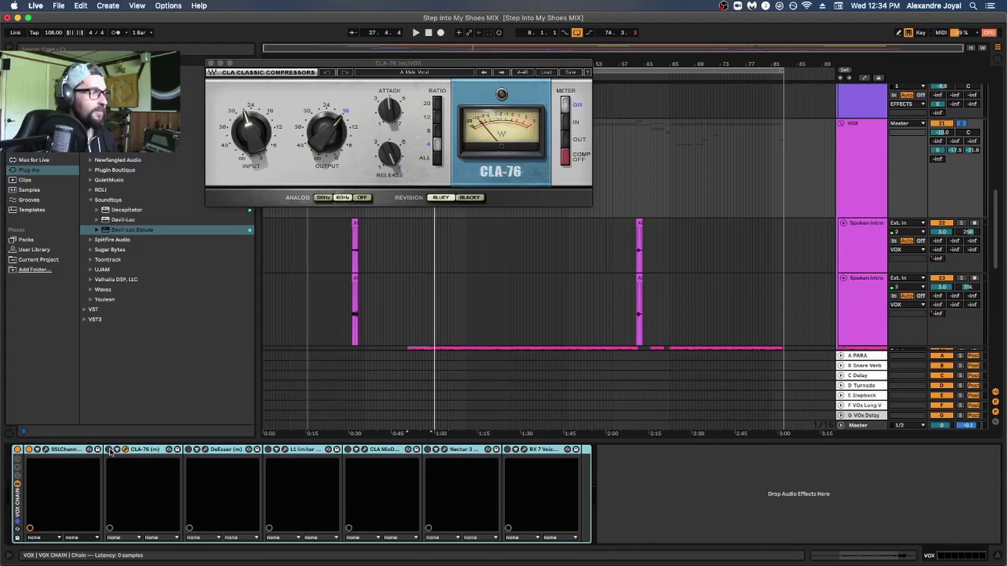
key("space")
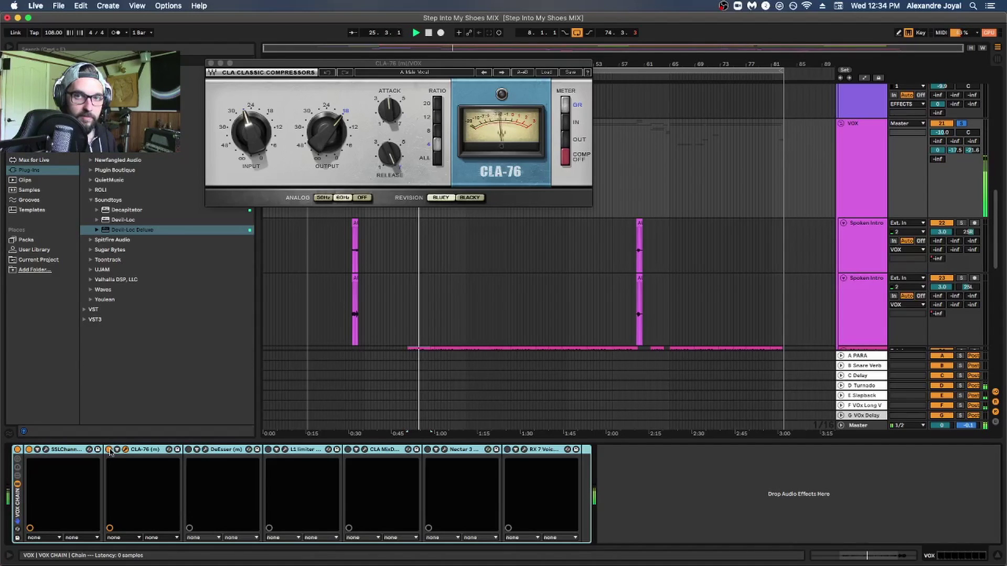
left_click(110, 450)
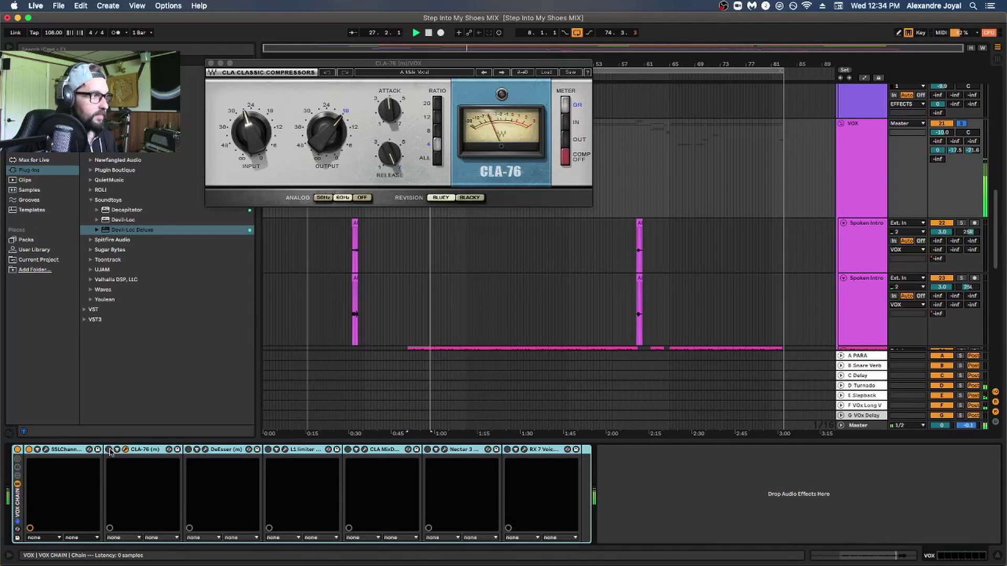
left_click(109, 450)
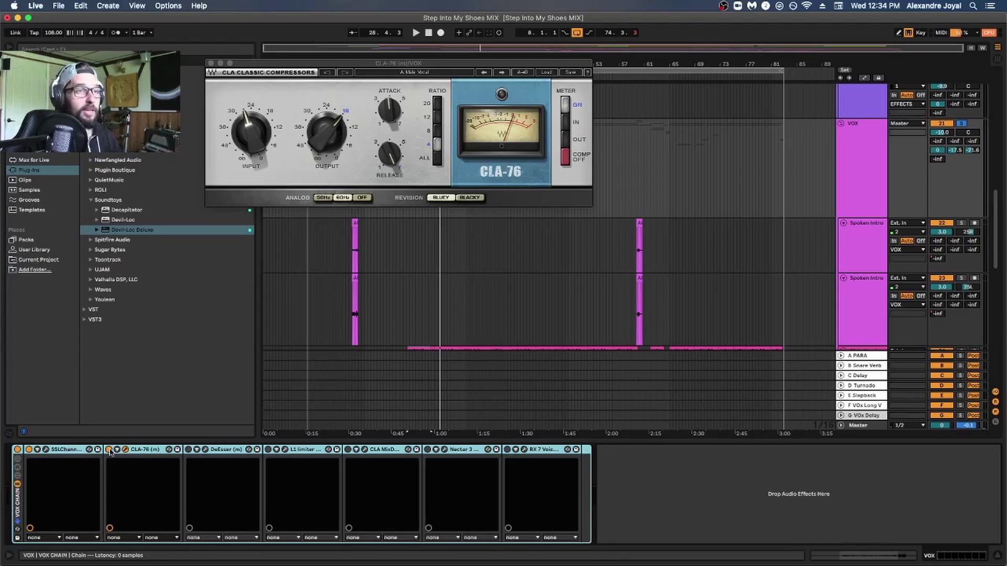
Open the DeEsser in the VOX chain, play the vocal and enable the plug-in while listening.
left_click(206, 450)
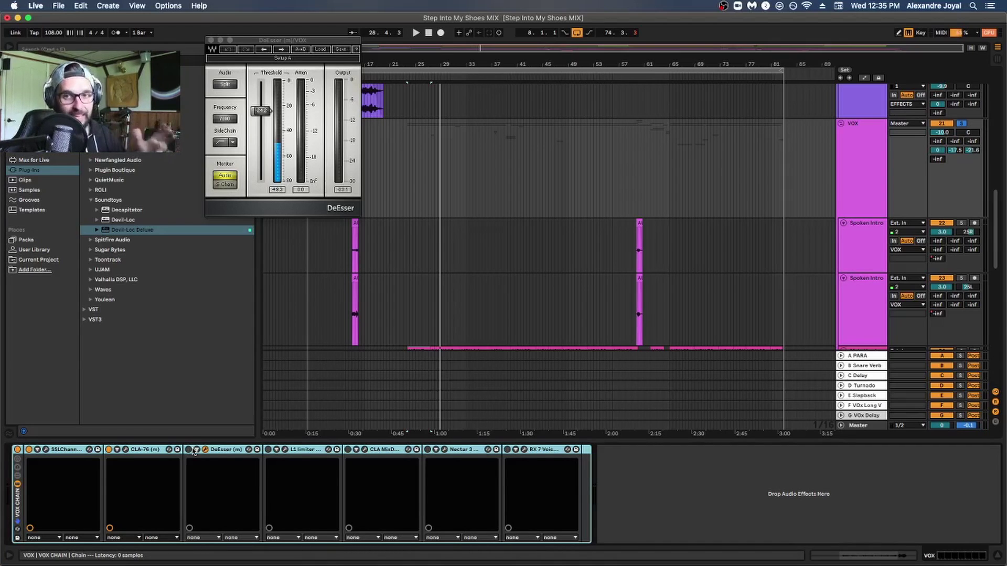
key("space")
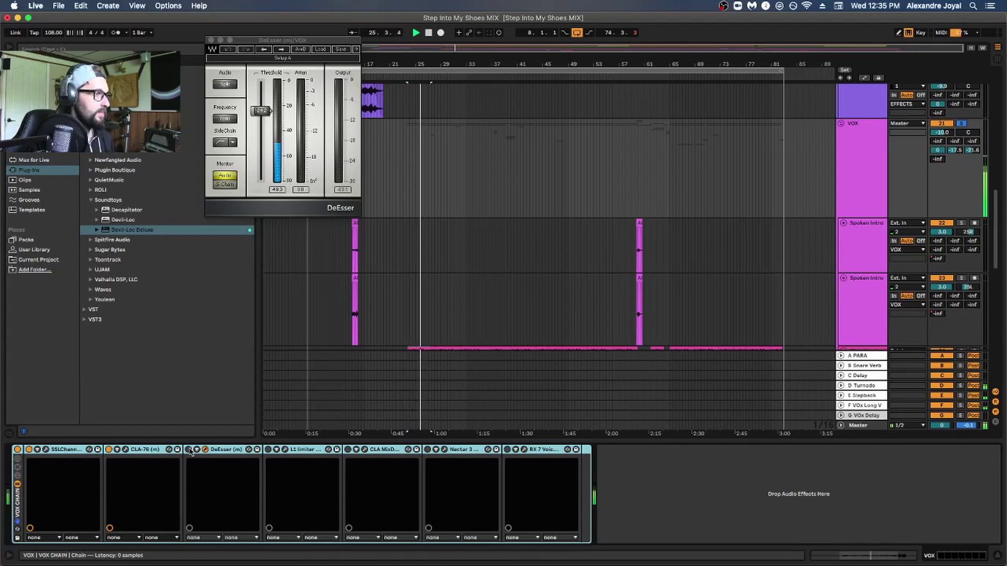
left_click(190, 451)
key("space")
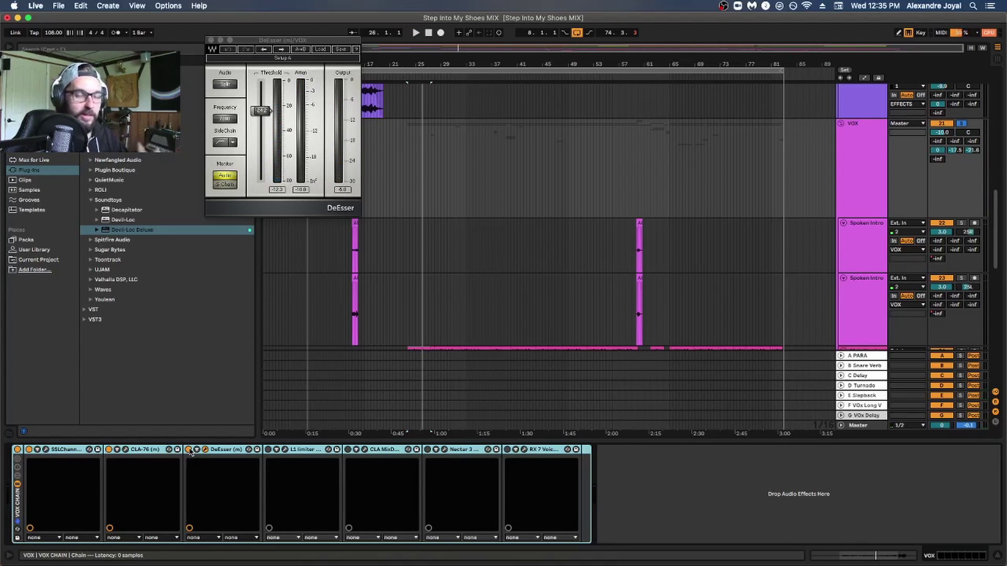
Enable the L1 limiter in the VOX chain, open its settings and compare the vocal with it bypassed and enabled.
left_click(268, 450)
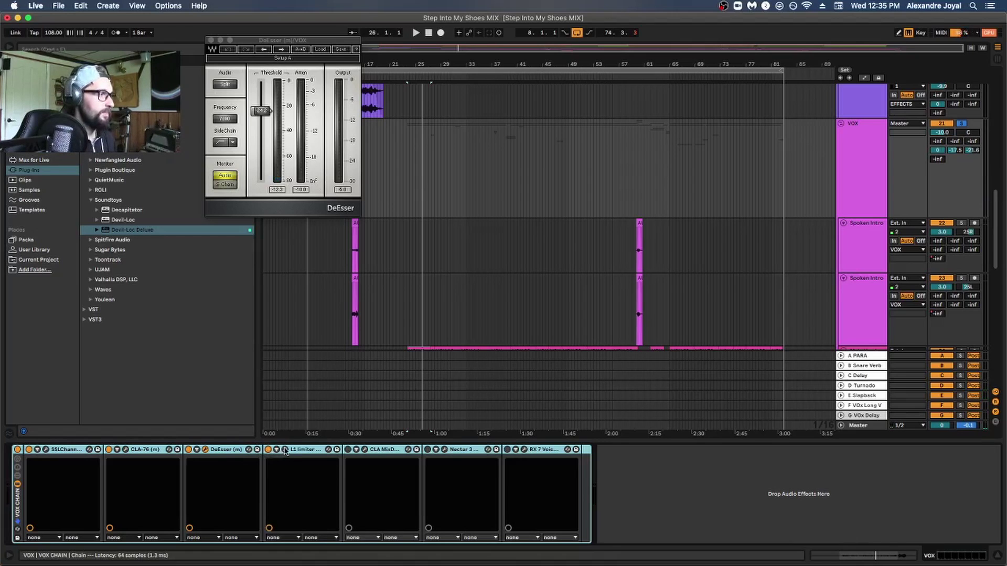
left_click(285, 449)
left_click_drag(335, 42, 408, 197)
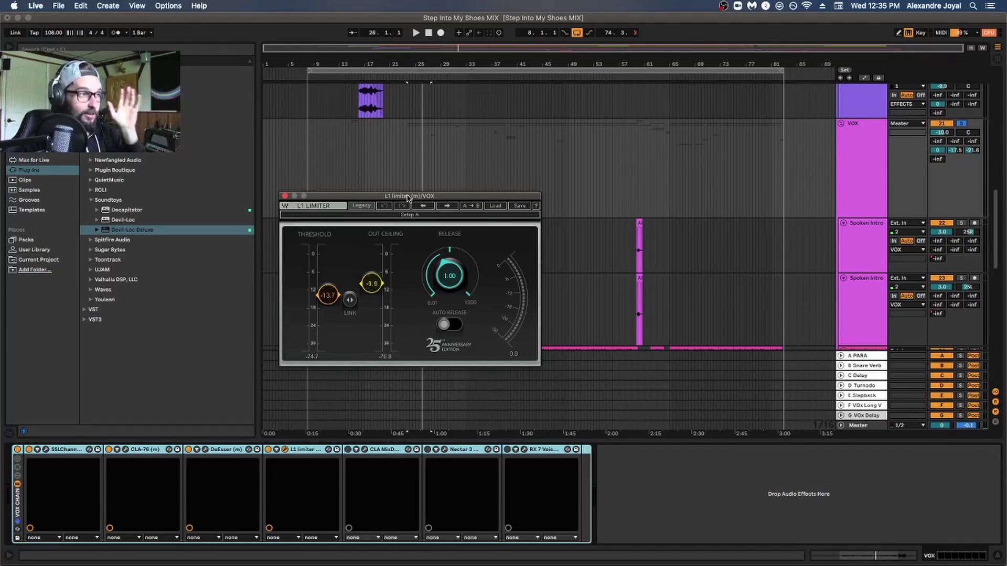
left_click(269, 451)
key("space")
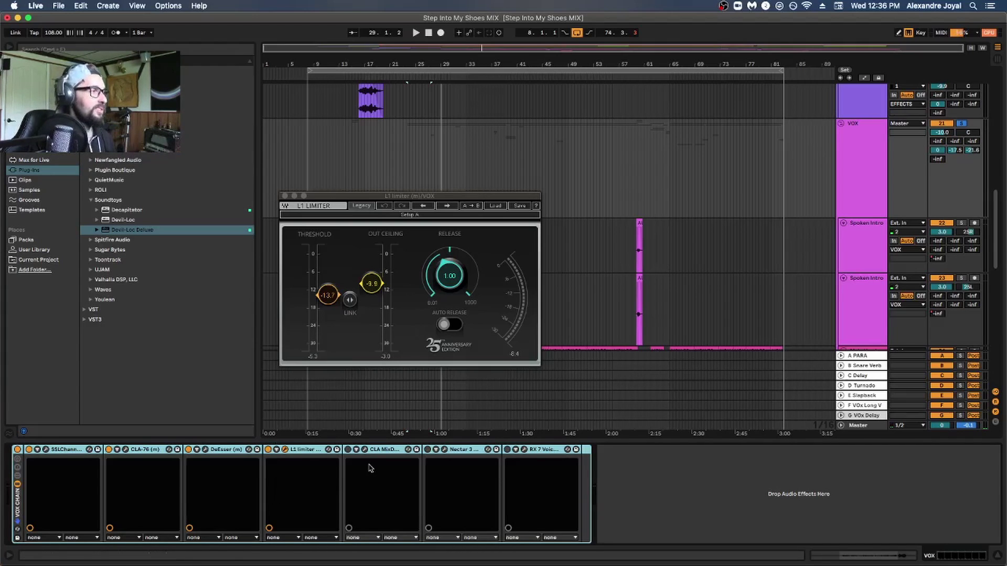
Enable CLA MixDown in the VOX chain and open its settings for review.
left_click(348, 450)
left_click(365, 450)
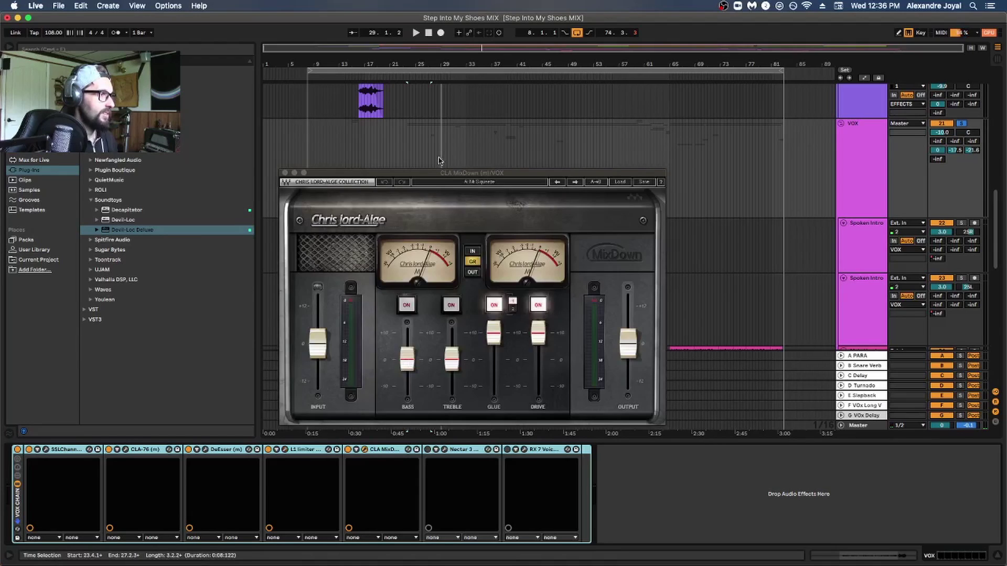
left_click_drag(438, 169, 419, 151)
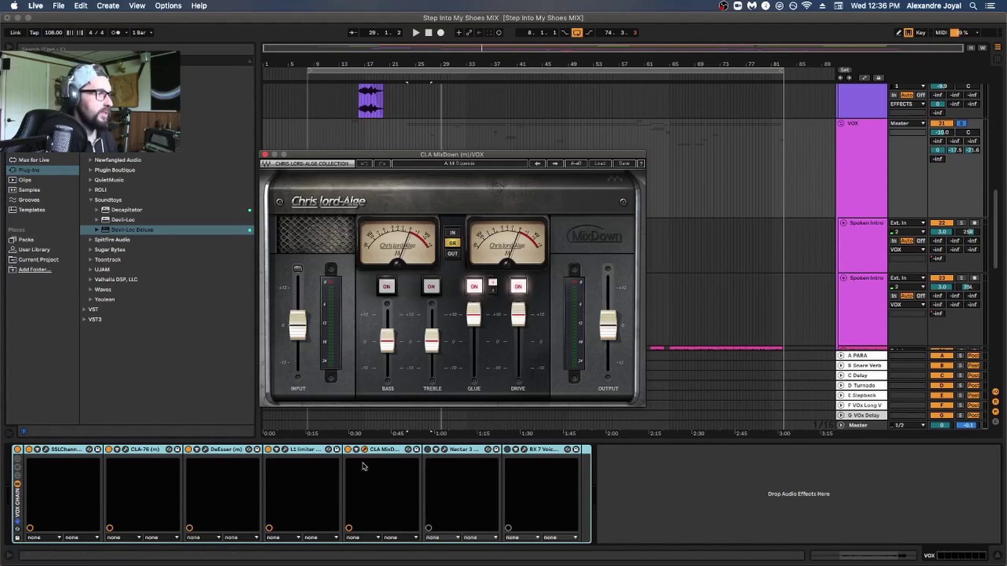
Play the vocal and compare it with CLA MixDown bypassed and enabled.
left_click(348, 452)
key("space")
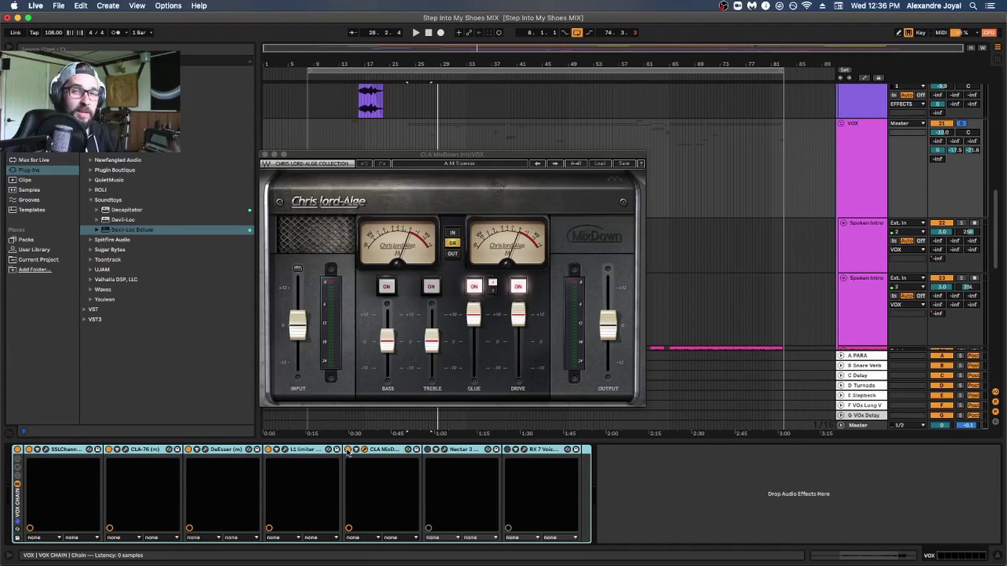
Enable Nectar 3 Elements in the VOX chain, open its settings and compare the vocal with it off and on, leaving it enabled.
left_click(427, 450)
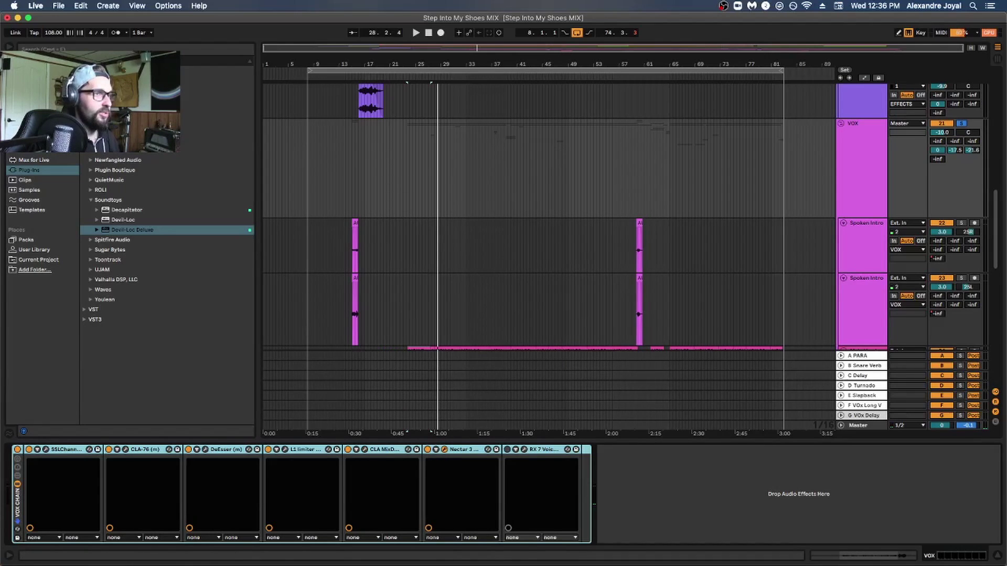
left_click(443, 452)
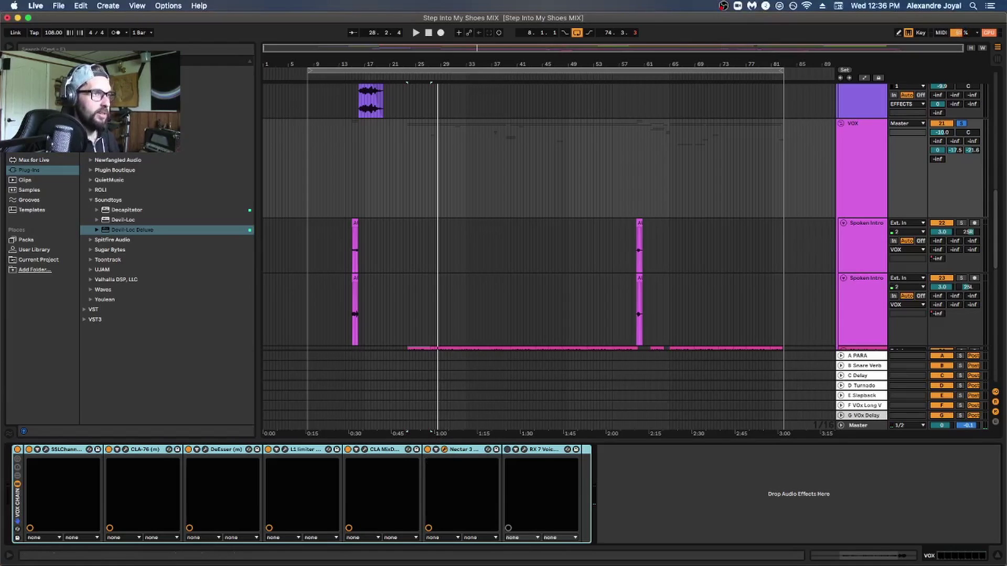
left_click(443, 452)
left_click_drag(829, 139, 243, 162)
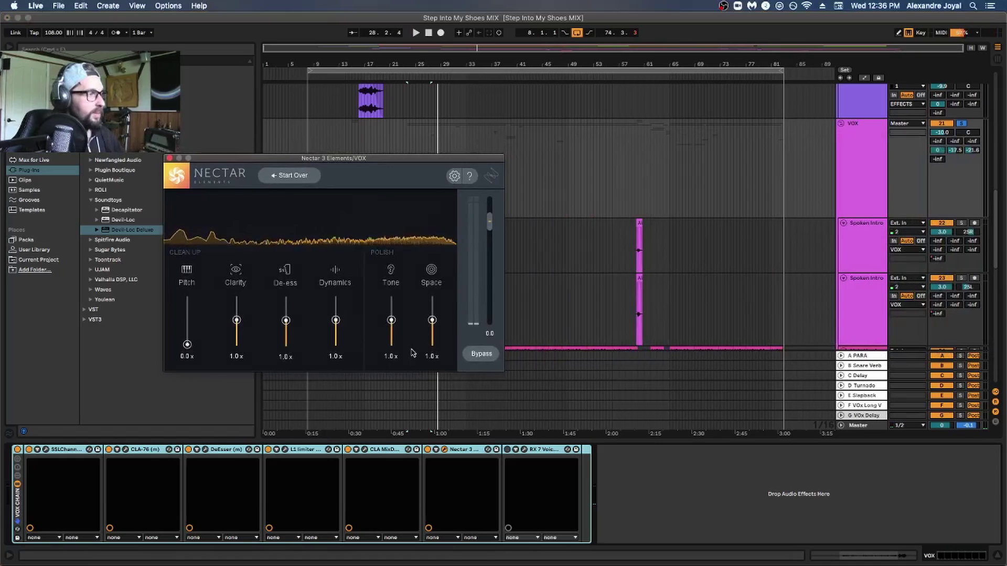
key("space")
left_click(428, 450)
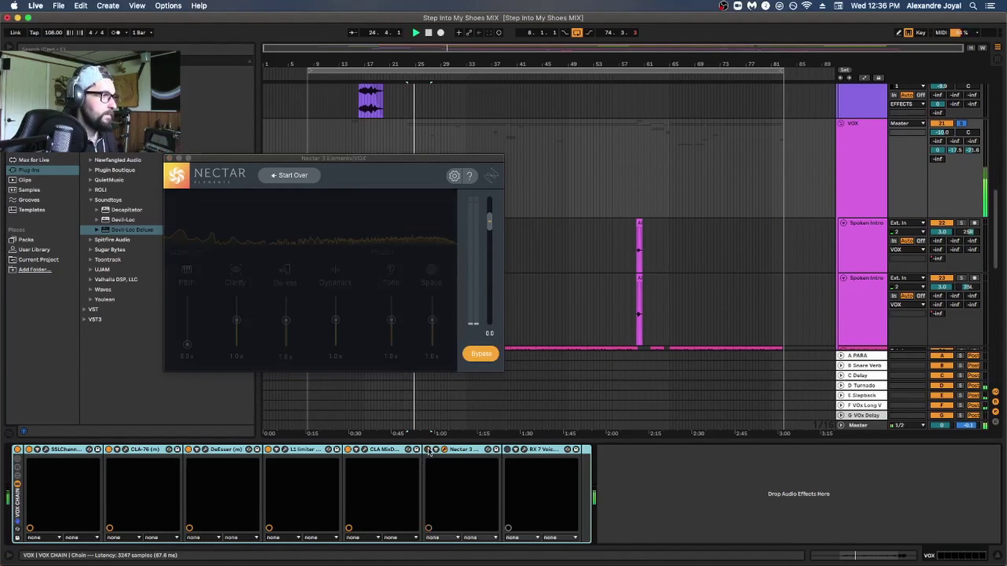
left_click(428, 449)
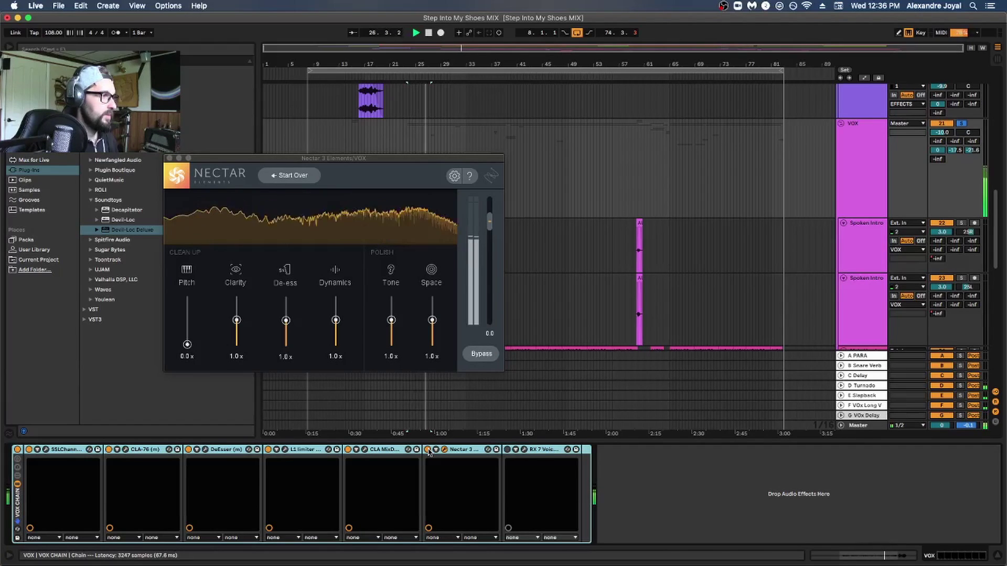
left_click(427, 450)
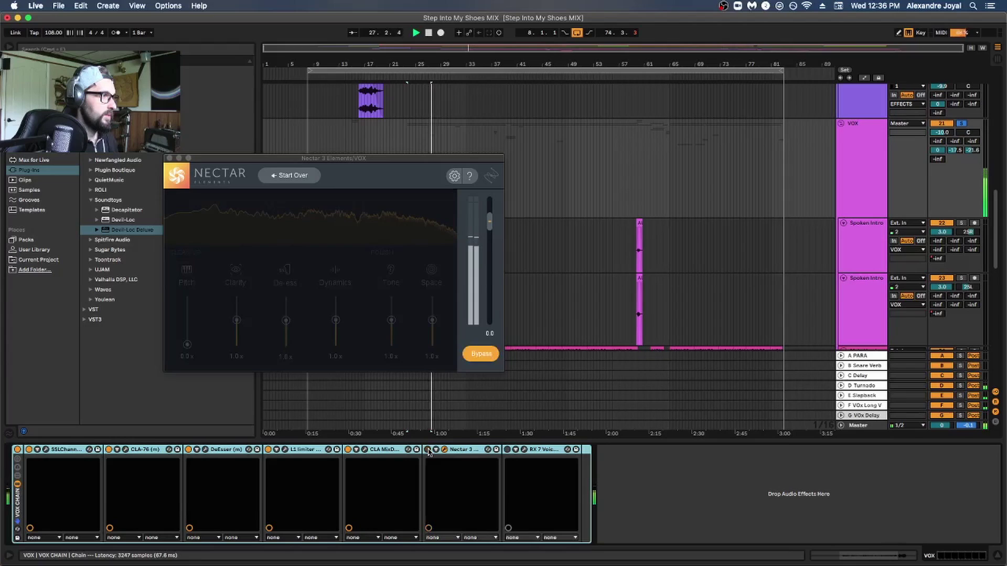
left_click(427, 450)
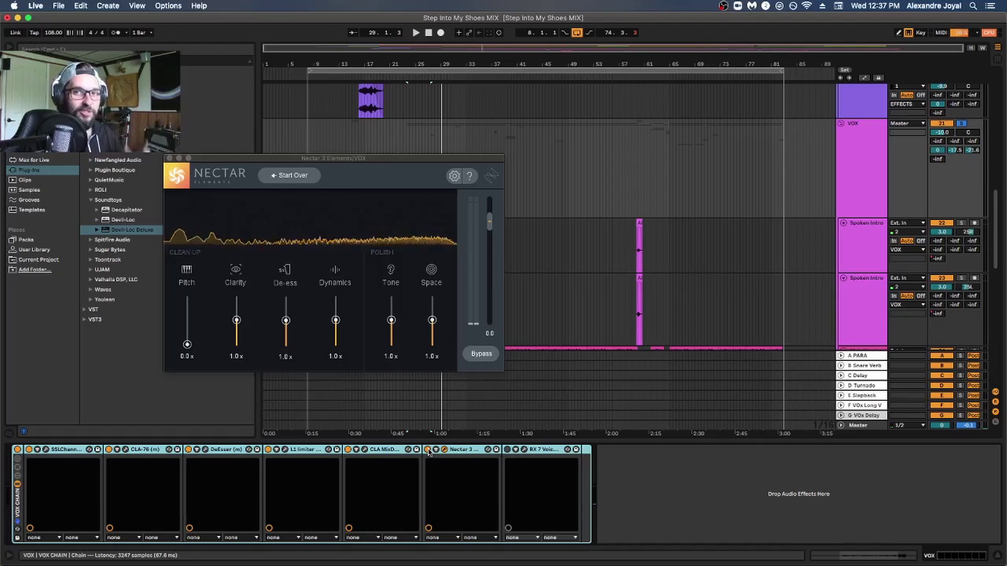
Open RX 7 Voice De-noise, compare the vocal with it off and on, leave it enabled and hide its window.
left_click(525, 450)
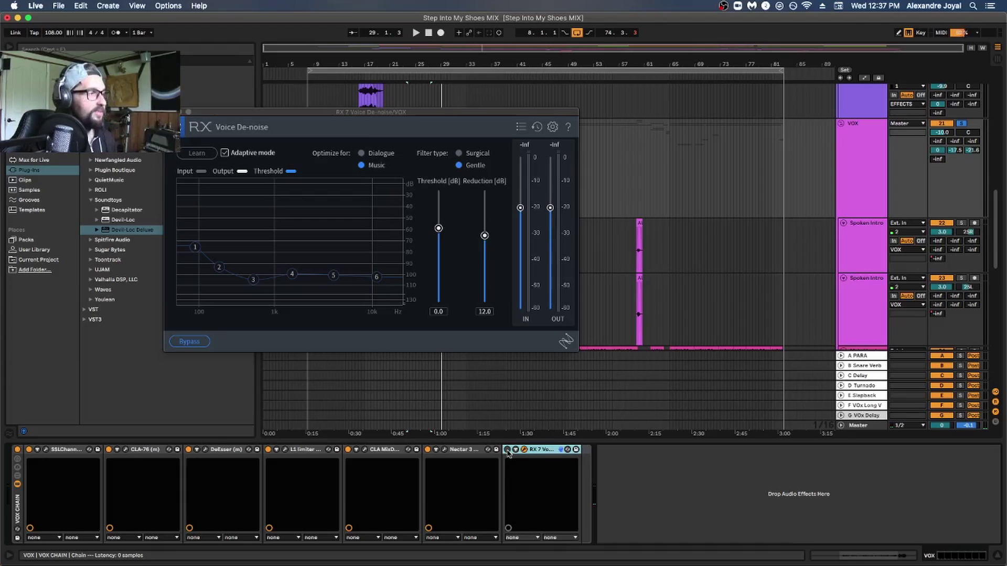
key("space")
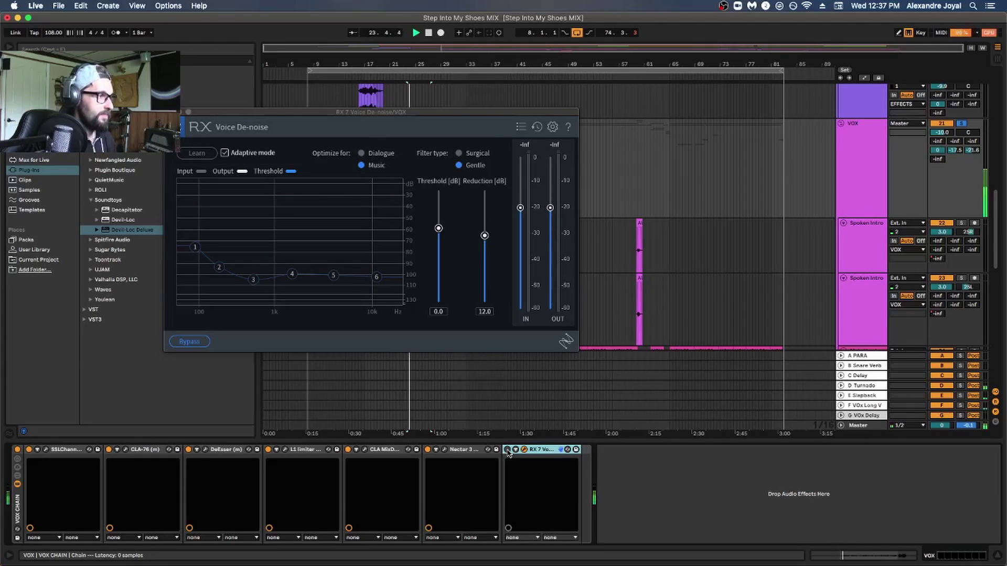
left_click(507, 450)
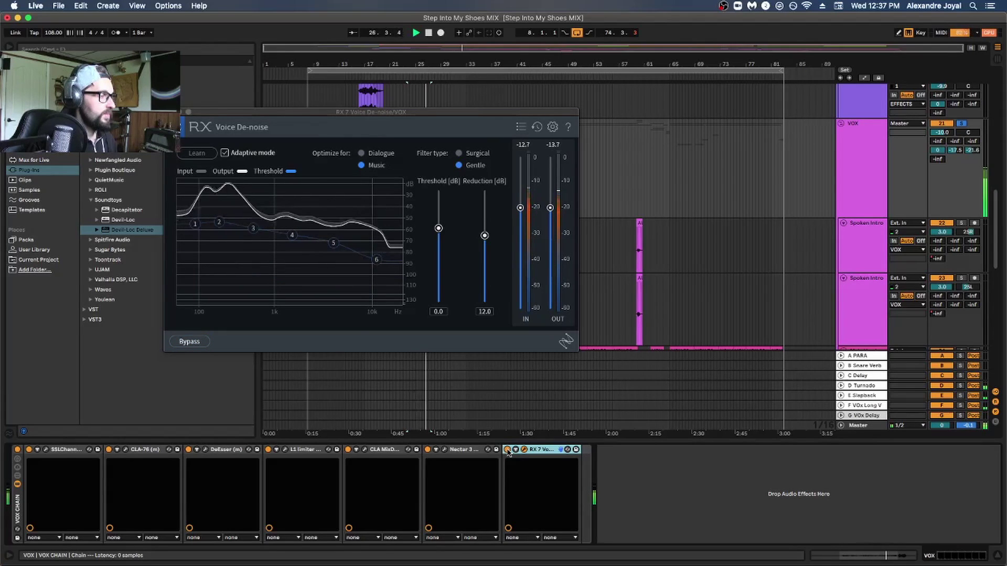
left_click(507, 449)
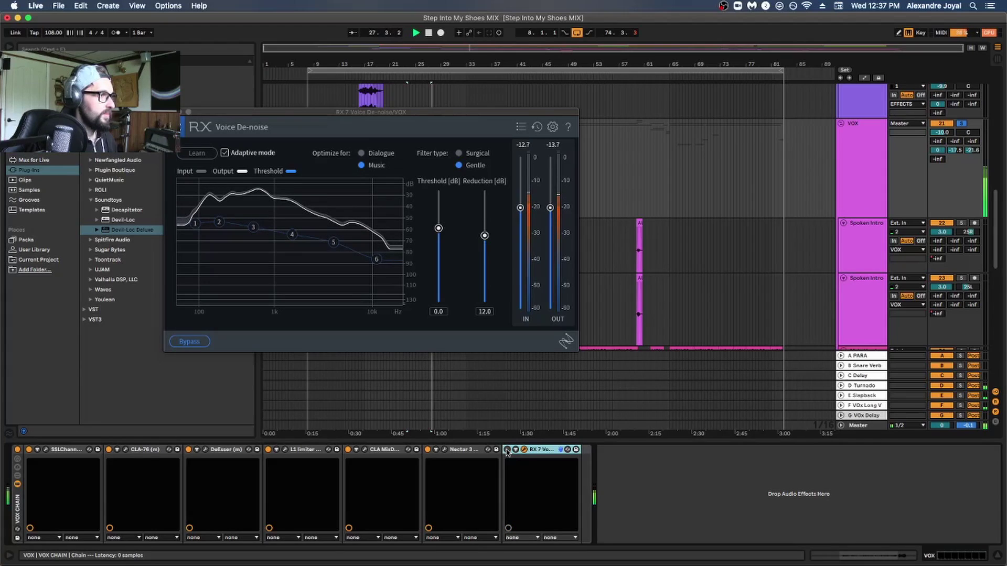
left_click(507, 450)
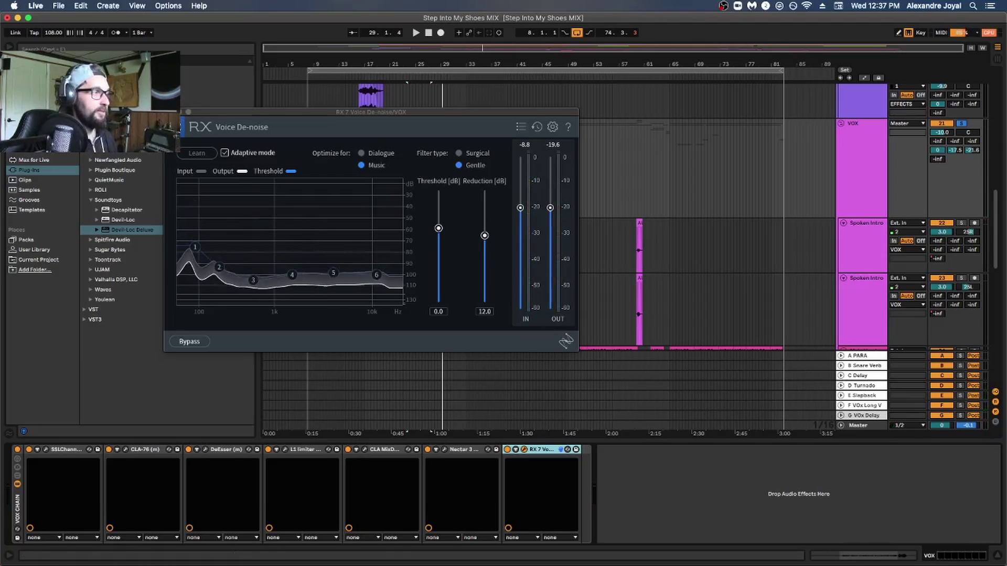
key("super+alt+p")
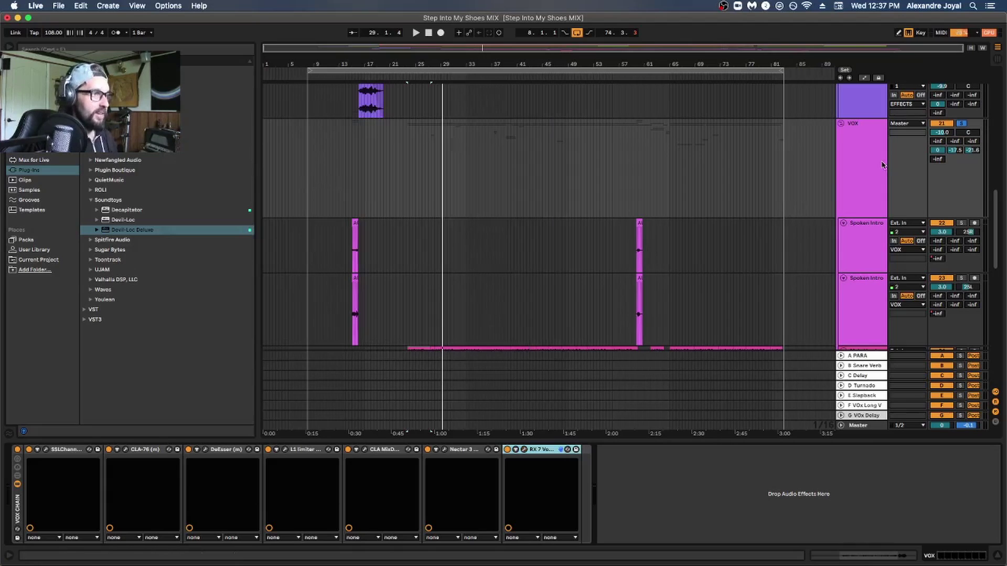
Unsolo the VOX group and compare the full mix with the whole VOX chain off and on, leaving it on.
left_click(966, 128)
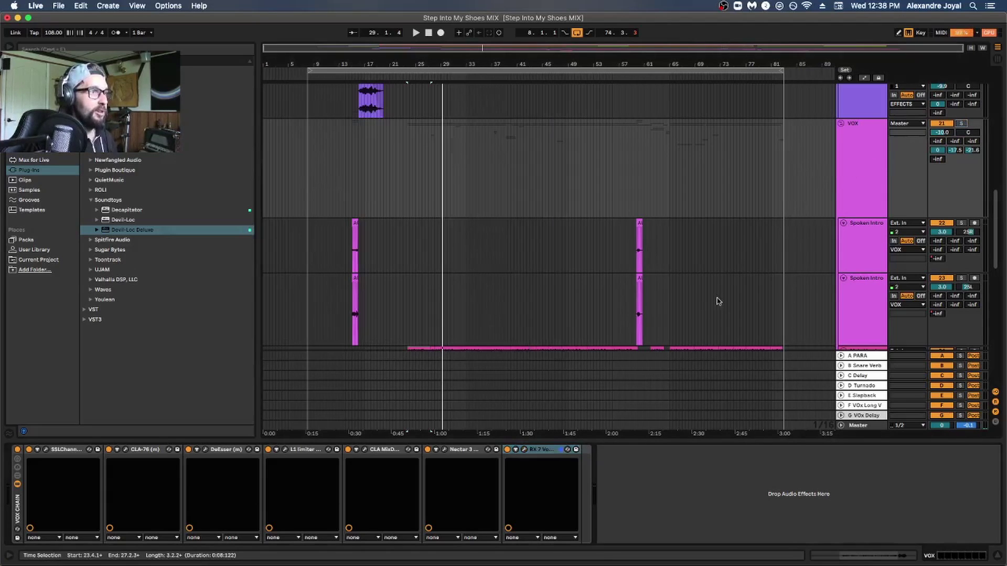
left_click(17, 450)
key("space")
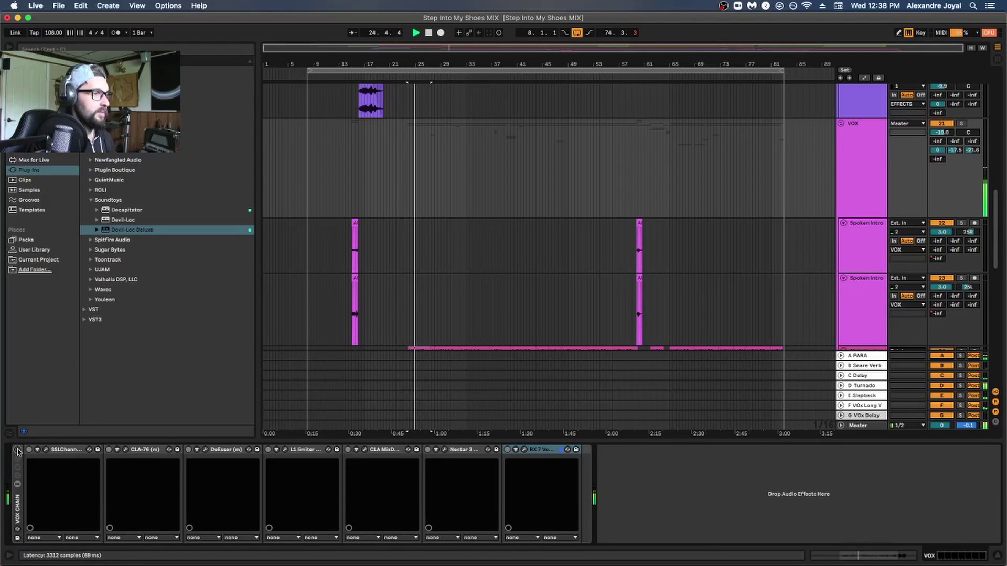
left_click(17, 450)
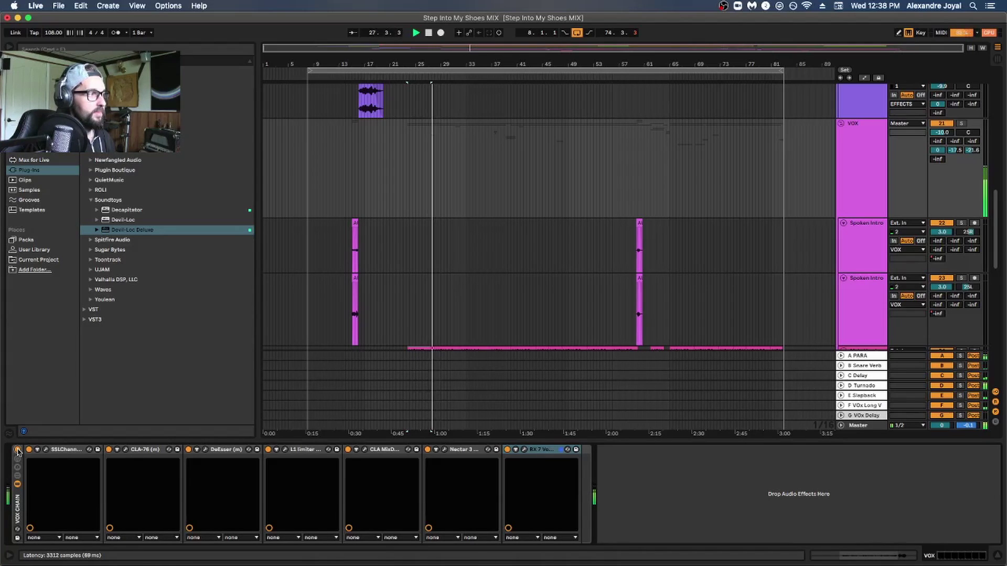
left_click(18, 450)
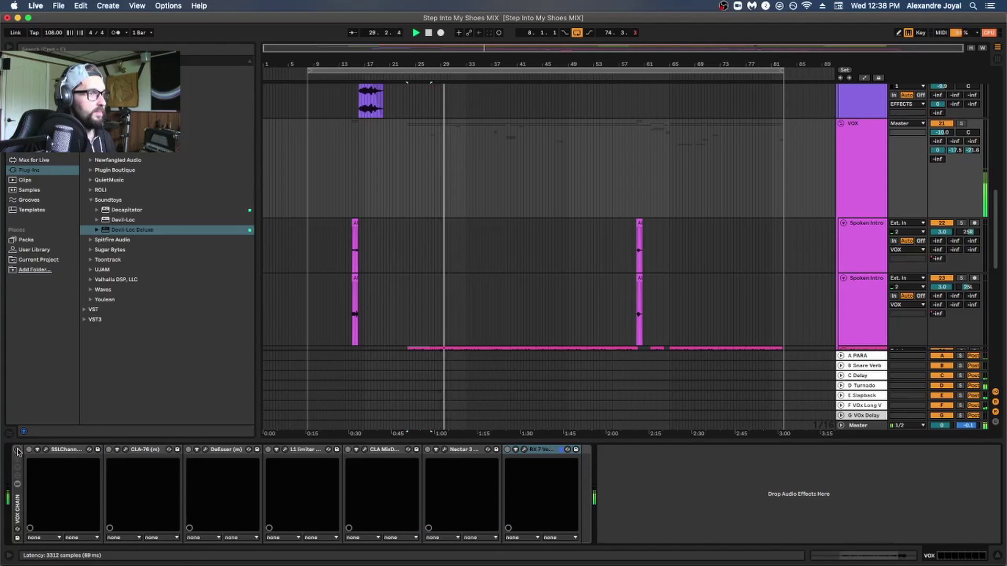
left_click(18, 450)
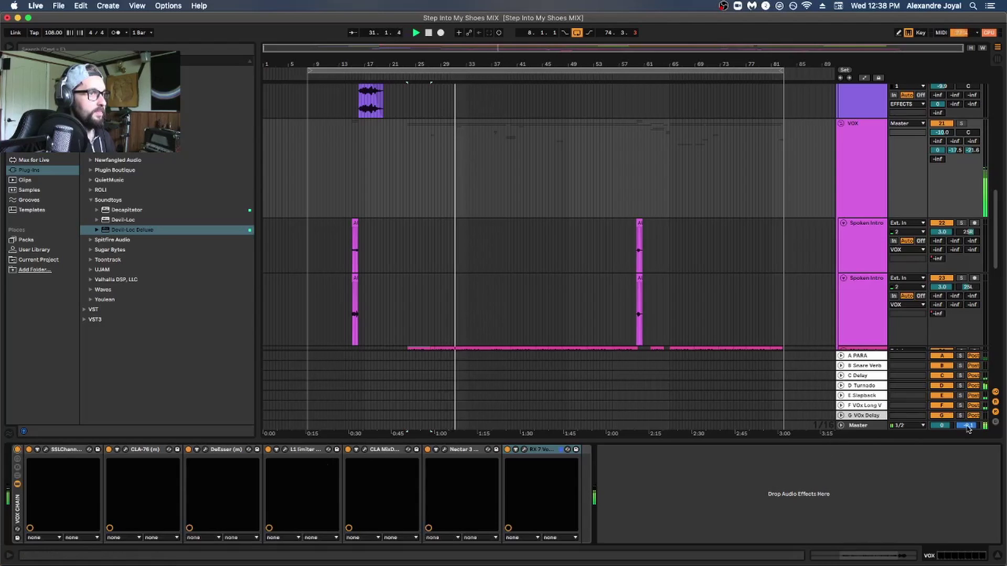
key("space")
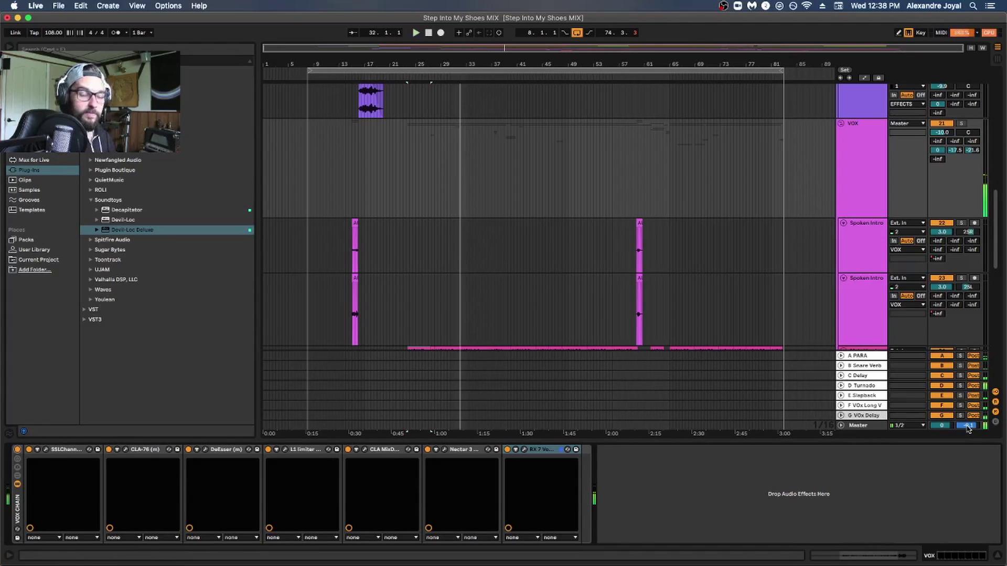
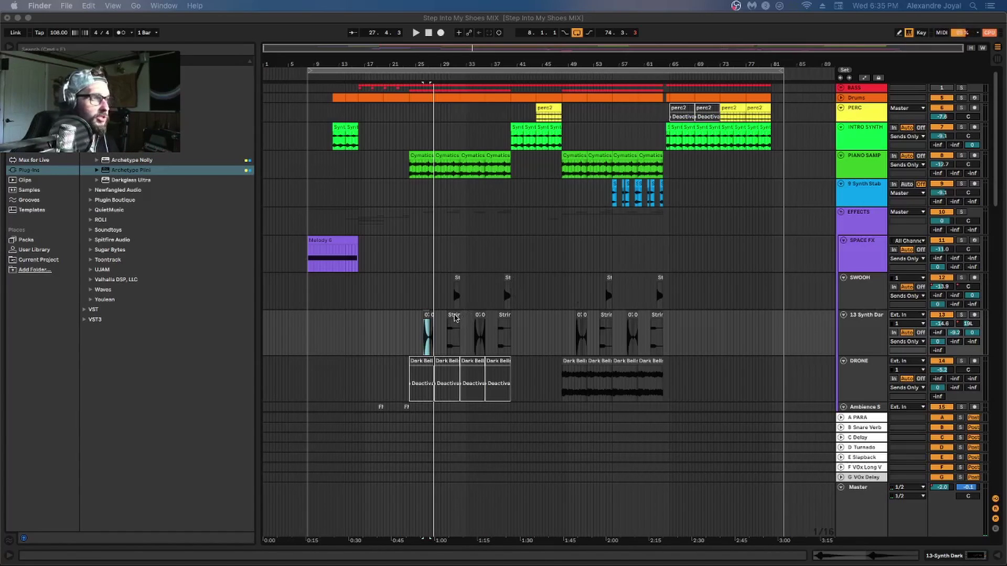
Play the mix from the first Cymatics clip on the piano sample track at bar 24 while looking over the effects tracks.
left_click(418, 154)
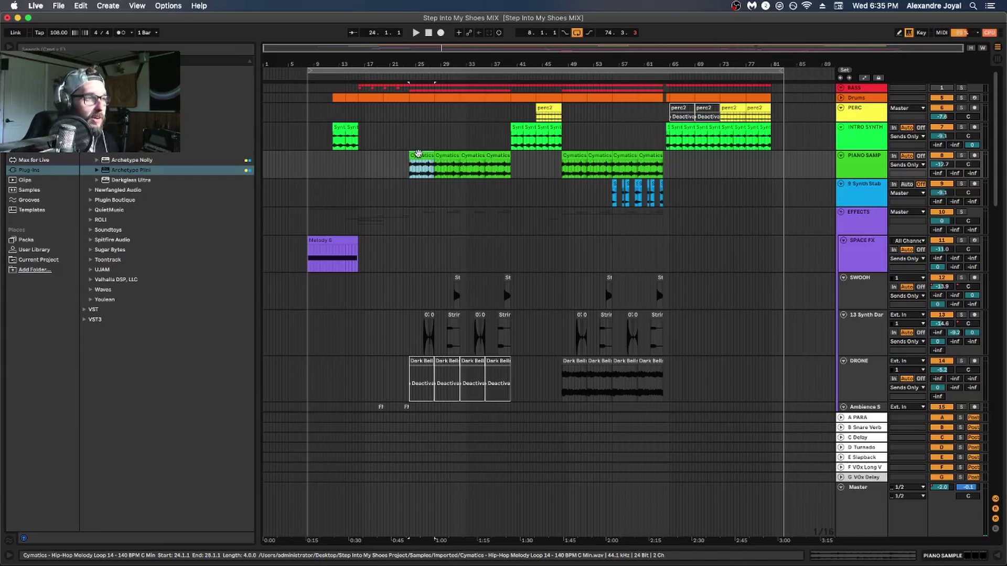
left_click(428, 168)
key("space")
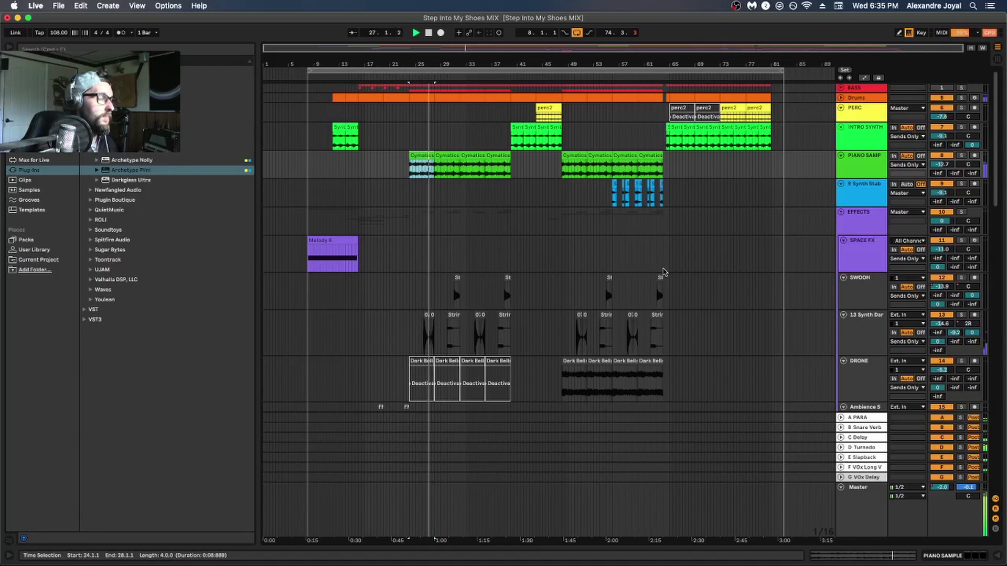
scroll(663, 272, "down", 10)
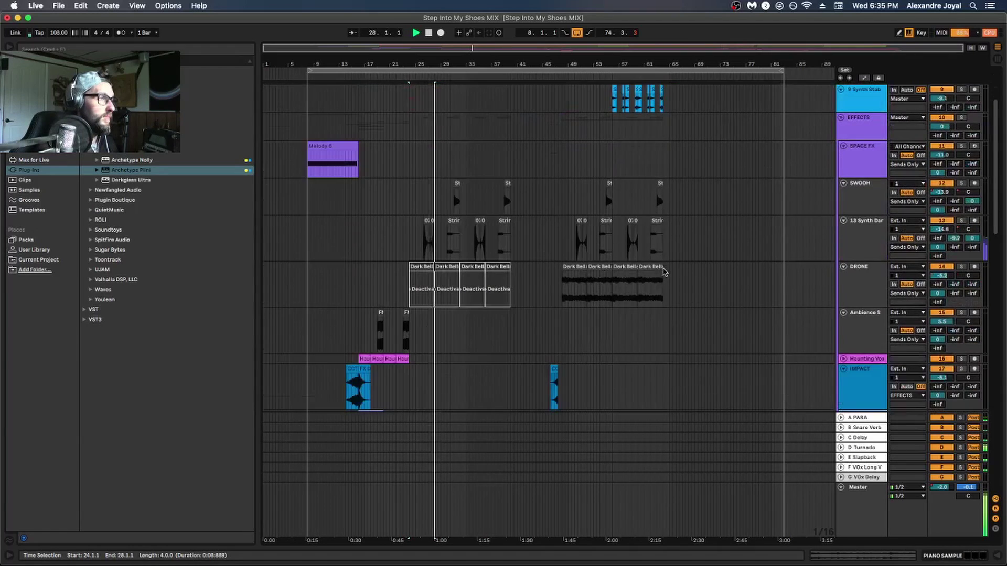
scroll(663, 277, "up", 6)
Show the automation lanes and solo the Synth Dark track, playing it from its first clip to hear the panning.
left_click(429, 219)
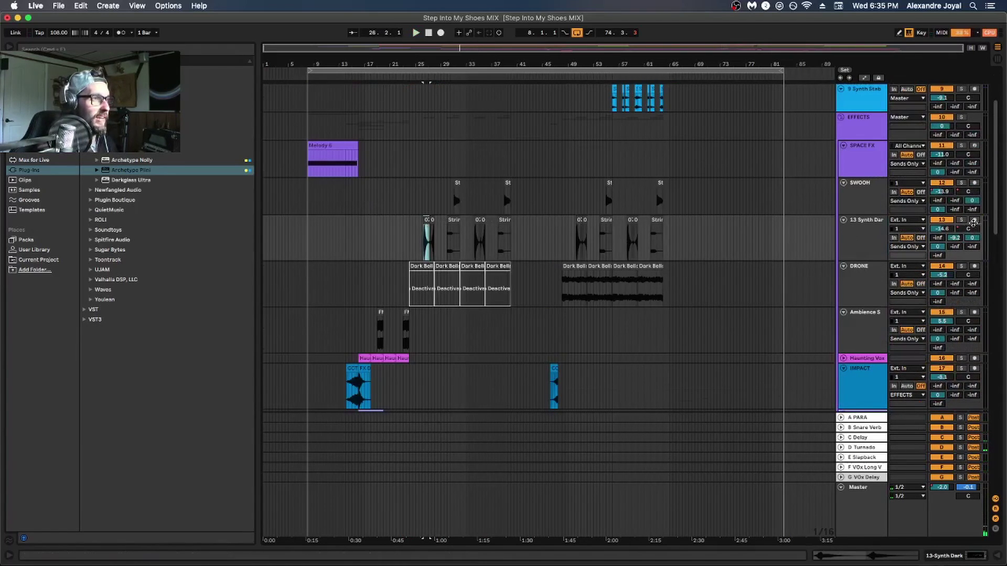
left_click(862, 77)
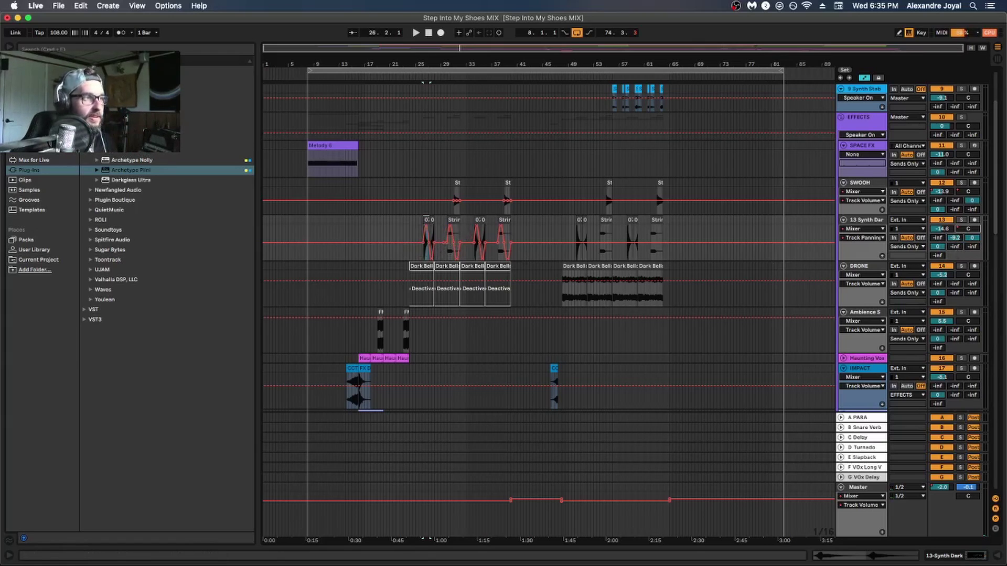
left_click(960, 220)
key("space")
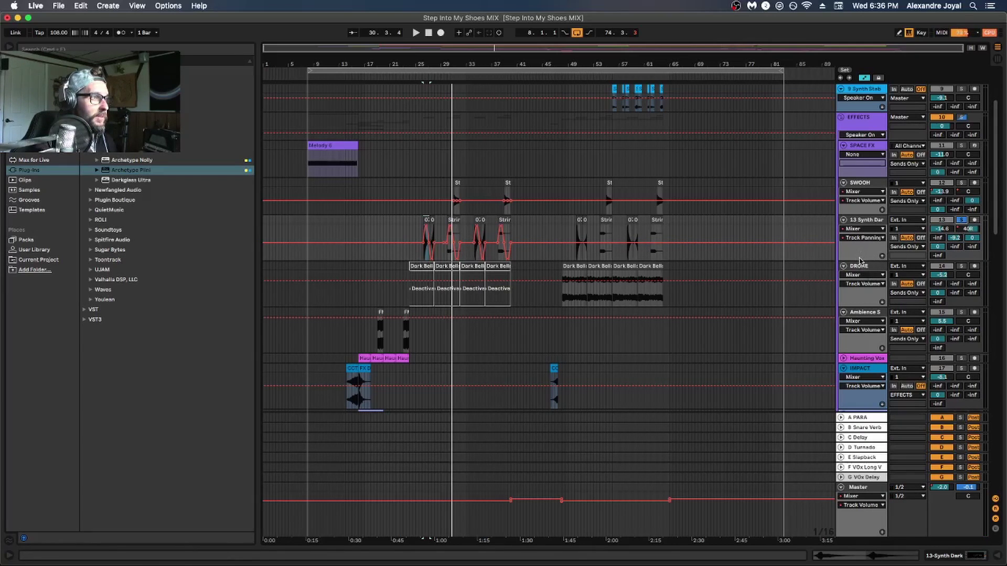
Enlarge the Synth Dark track to examine its Track Panning curves, and hide the automation lanes.
left_click_drag(862, 264, 862, 309)
scroll(468, 262, "up", 5)
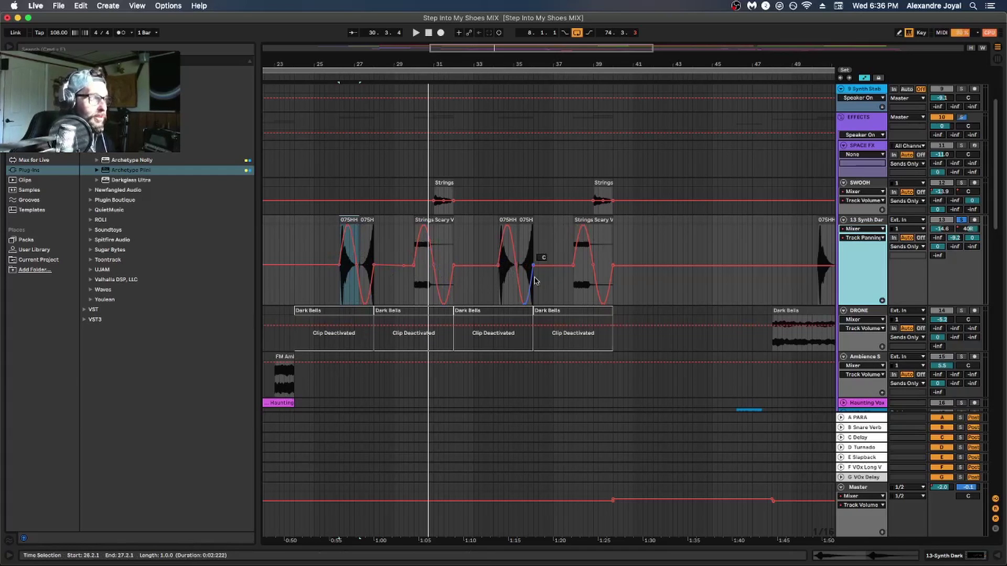
key("a")
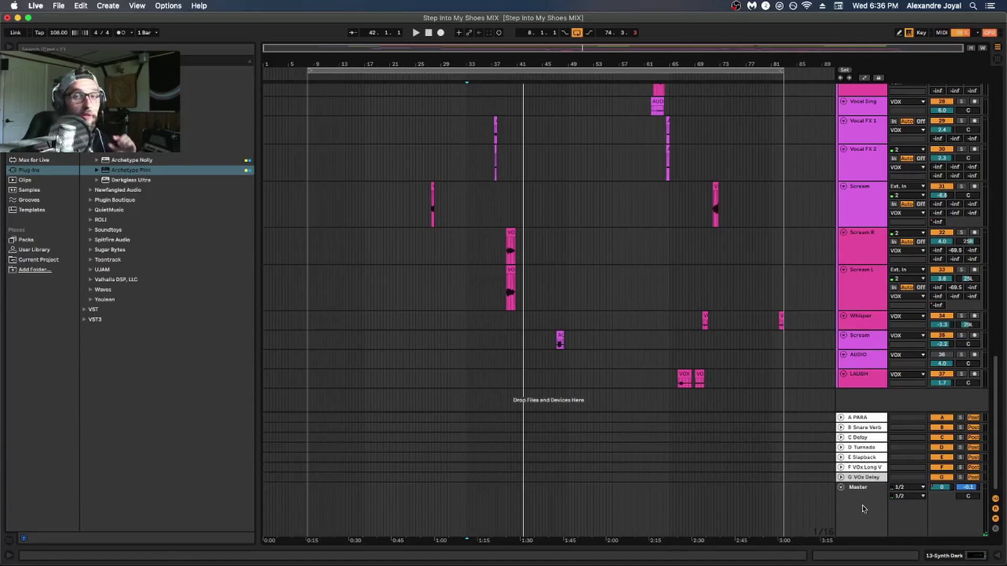
Enlarge the Master track with its Track Volume automation shown and place the insert marker at 38.3.2, just before the first volume rise.
left_click(863, 509)
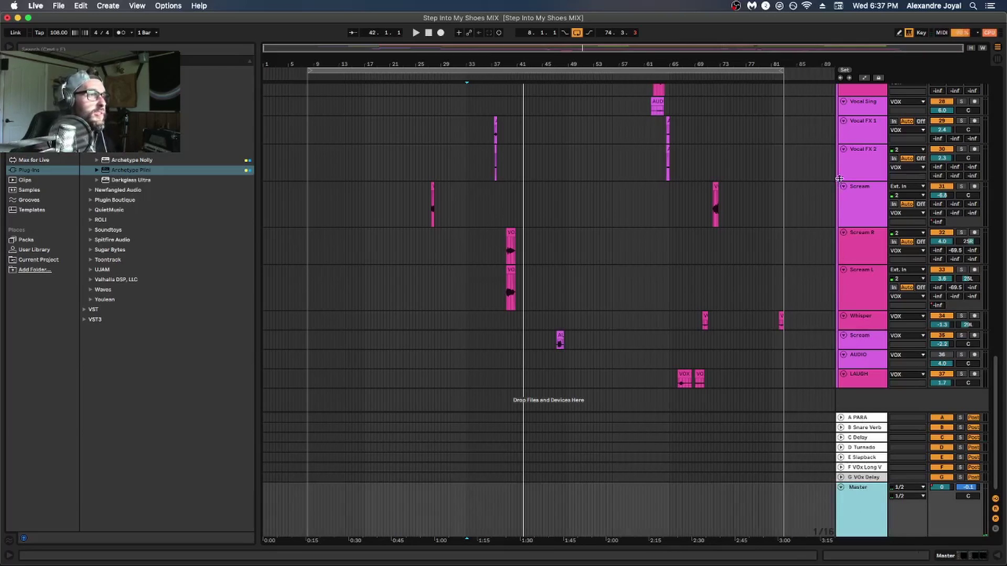
left_click(864, 78)
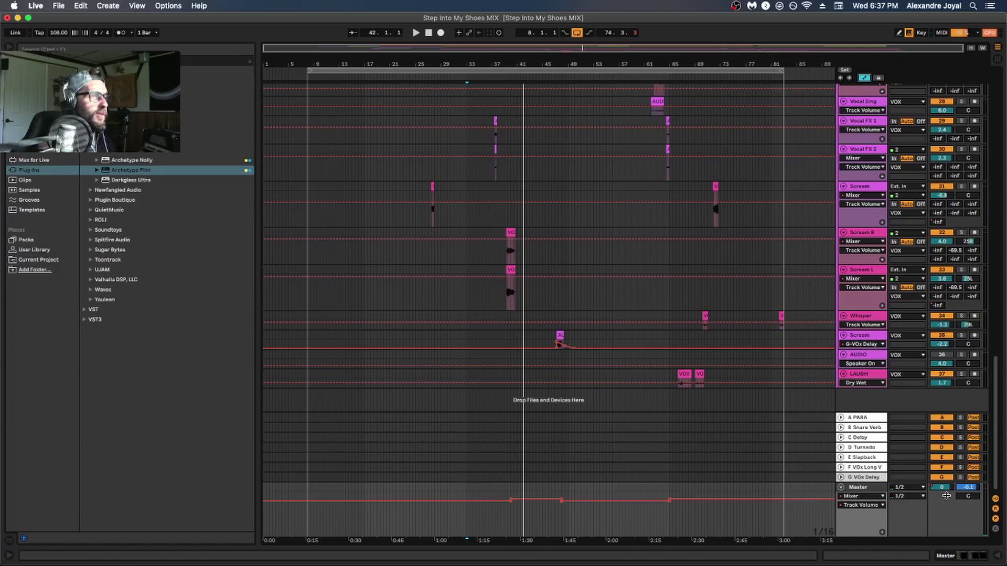
scroll(521, 519, "up", 3)
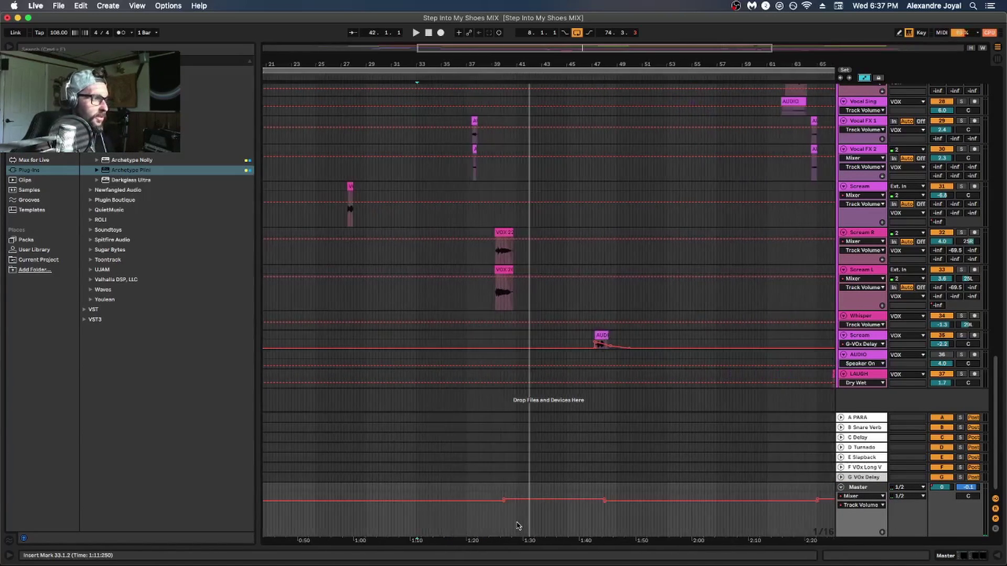
left_click(876, 481)
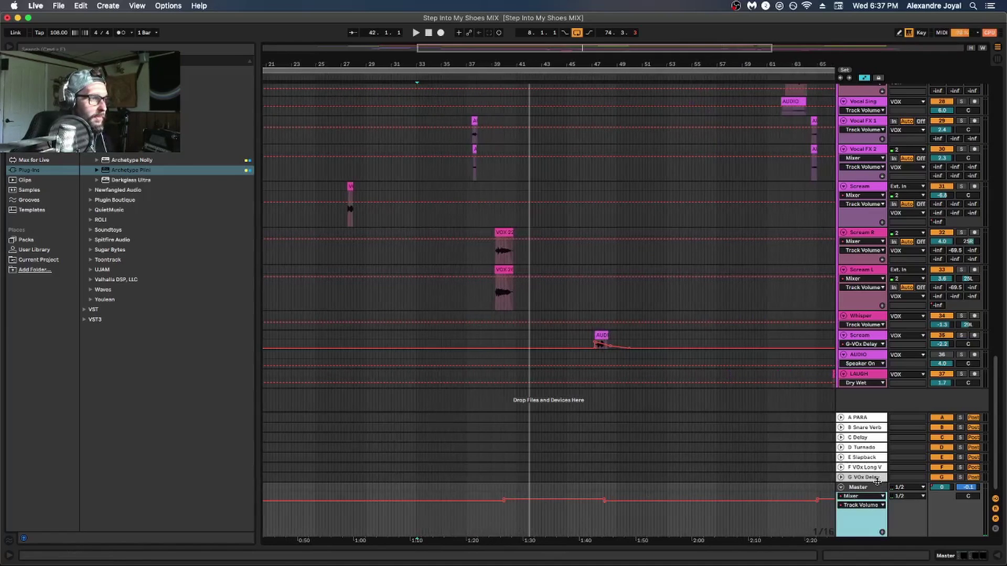
left_click_drag(876, 481, 835, 358)
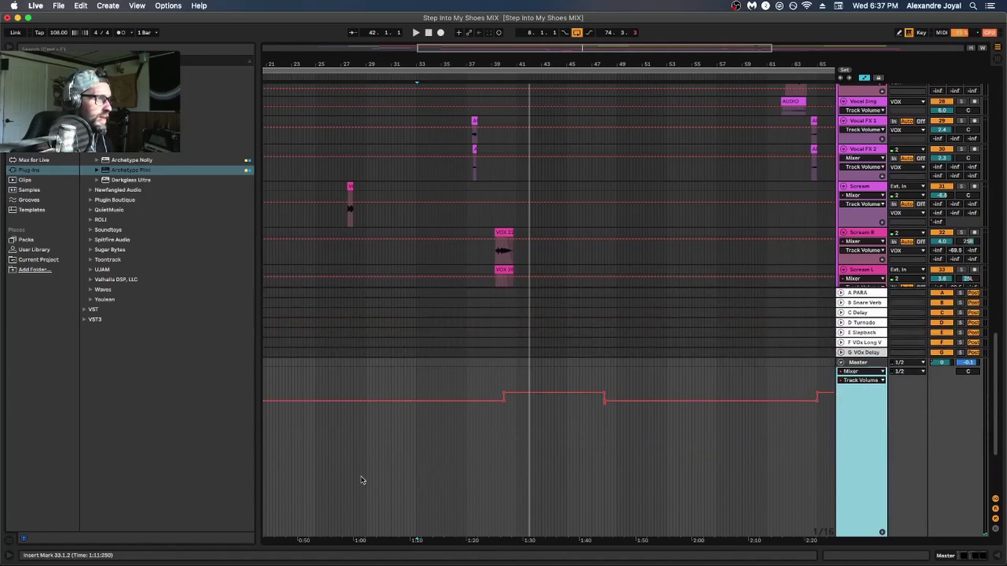
left_click(478, 421)
left_click(486, 420)
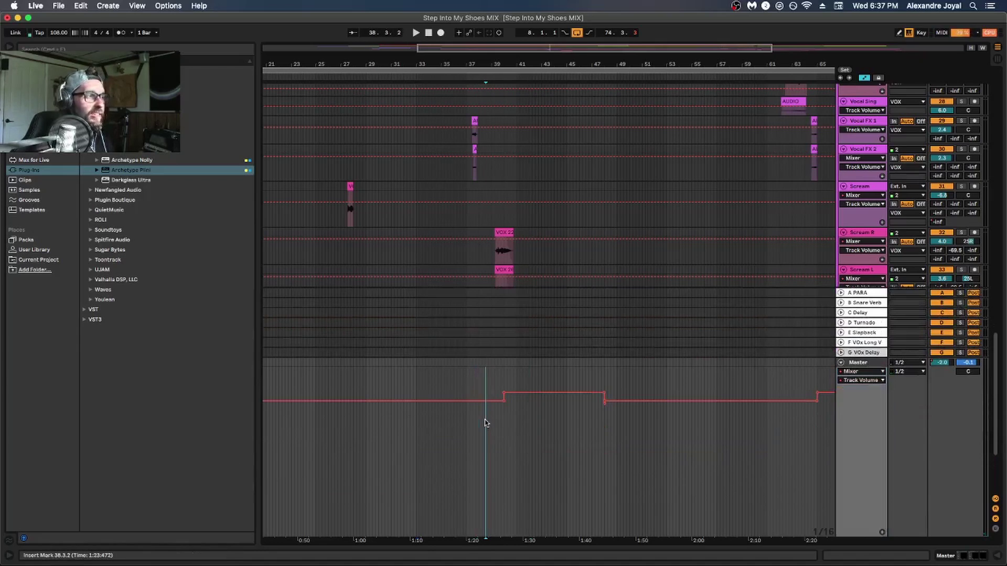
Play the mix from 38.3.2 to hear the Master volume automation, and hide the automation lanes.
key("space")
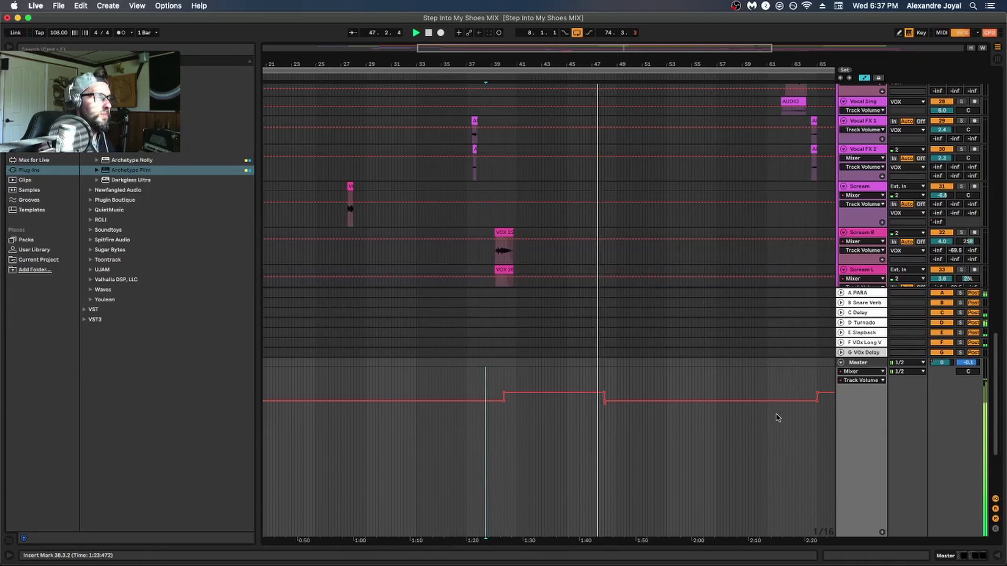
scroll(890, 422, "down", 5)
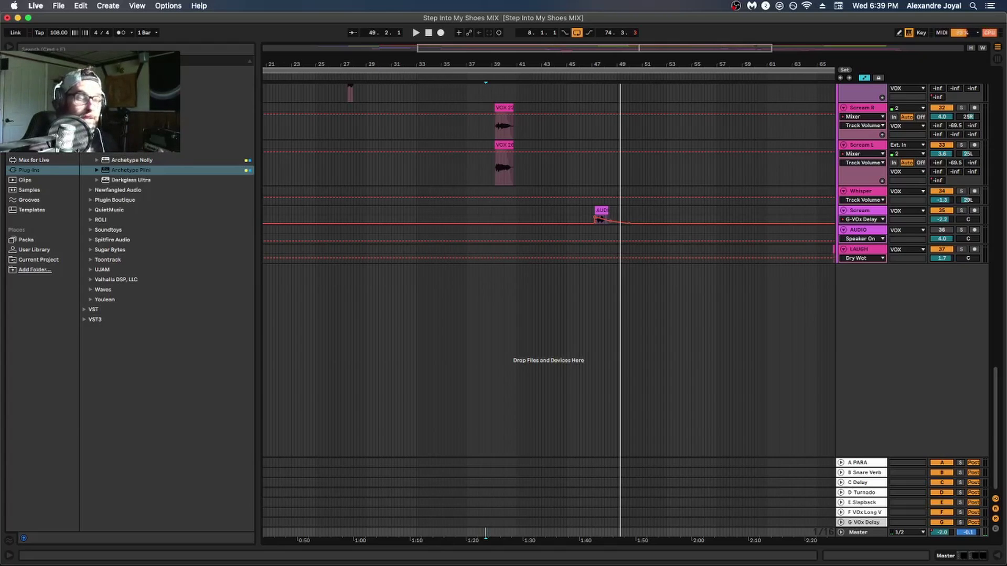
key("a")
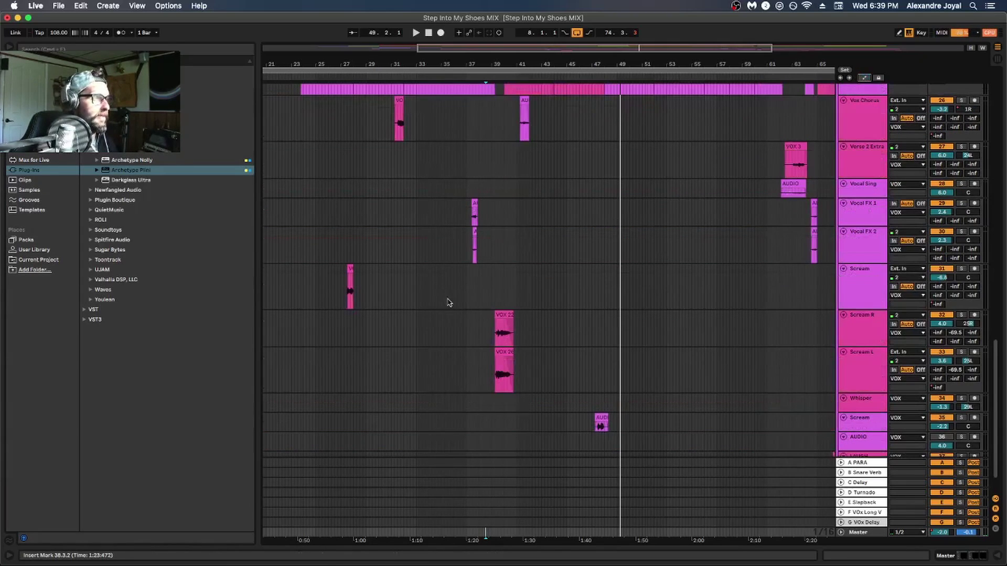
Release the solo on the Crow tracks and replay the crow clips near bar 16 within the full mix.
left_click(326, 209)
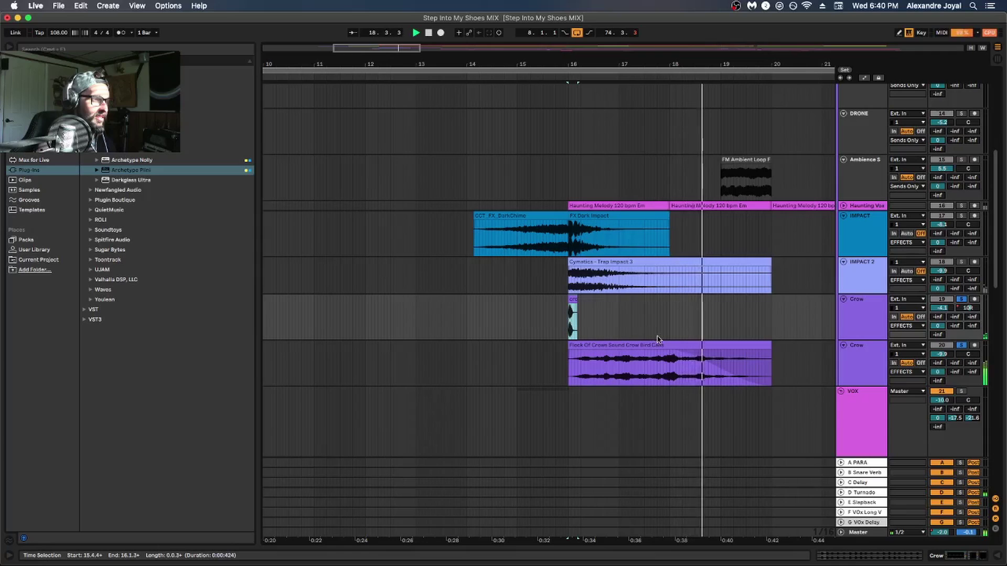
left_click(961, 345)
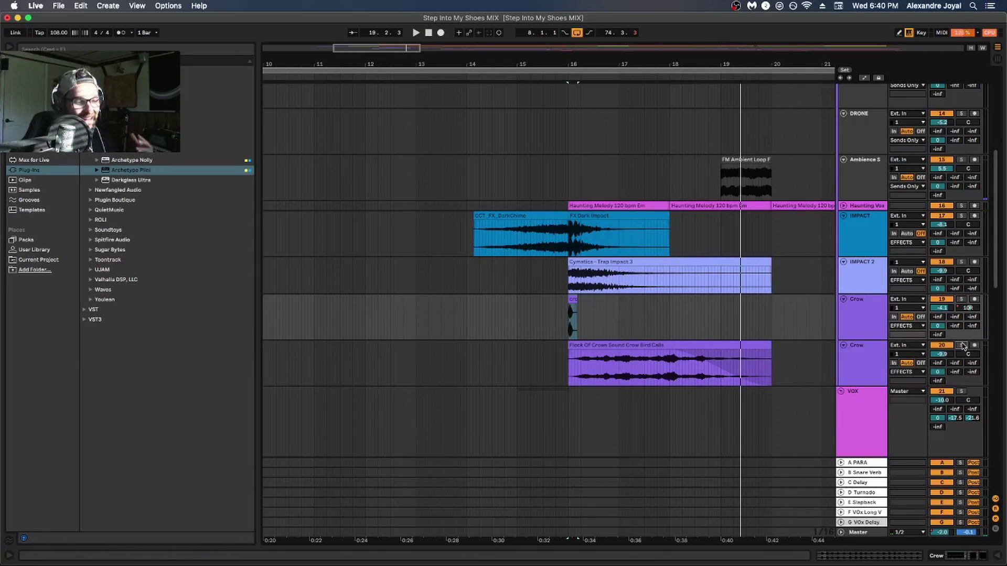
key("space")
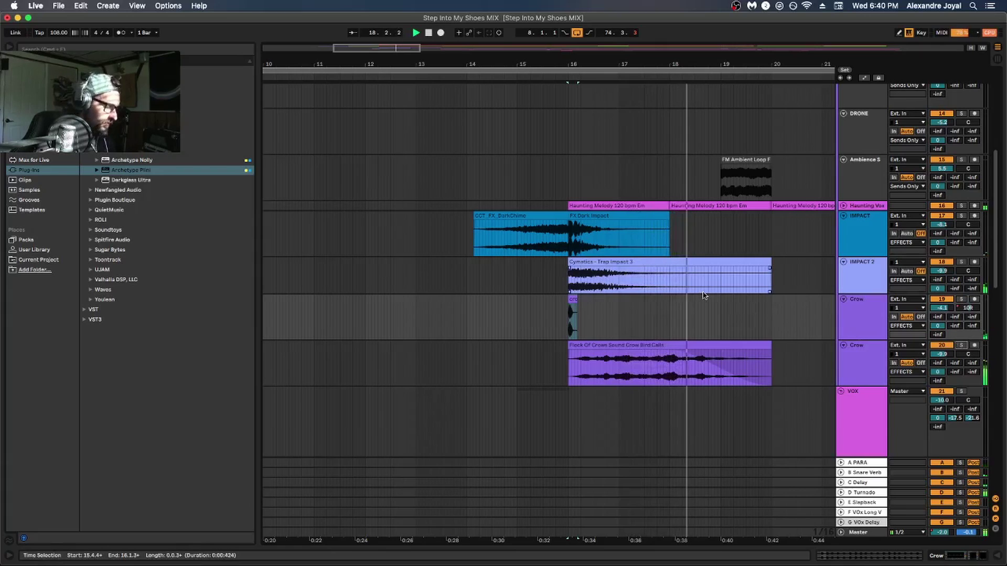
key("space")
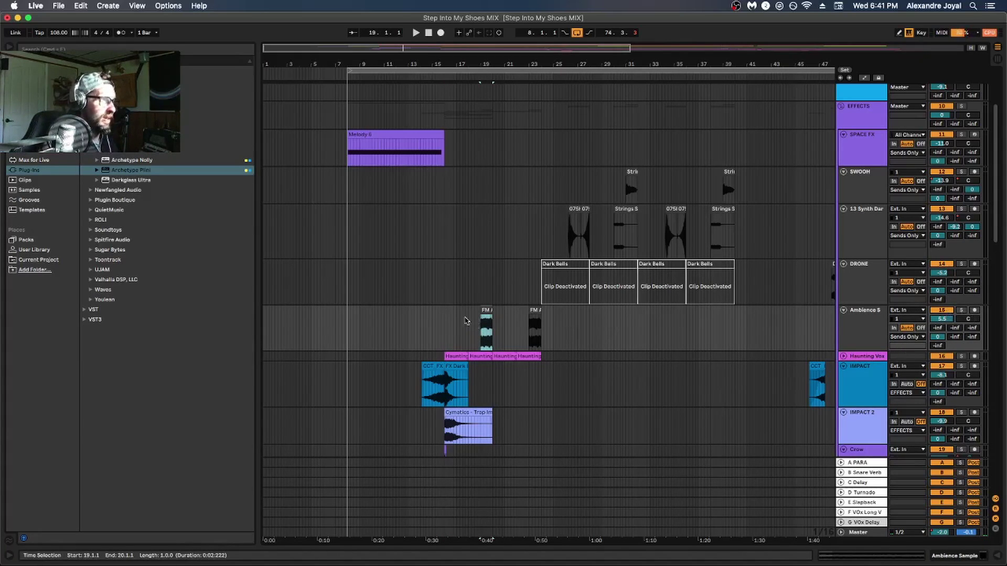
Play the first Ambience clip at bar 19, soloing its track briefly before returning to the full mix.
key("space")
left_click(962, 310)
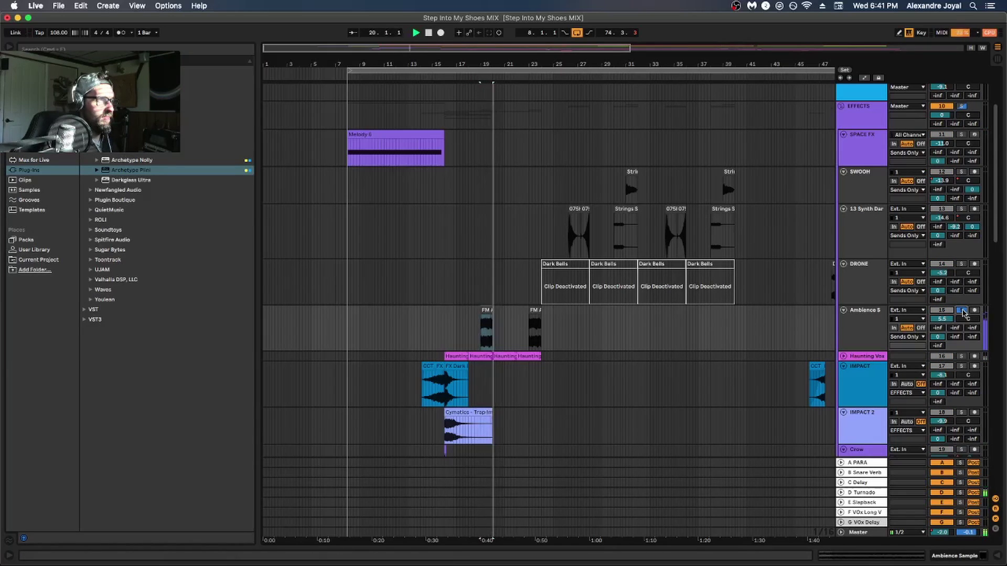
left_click(962, 311)
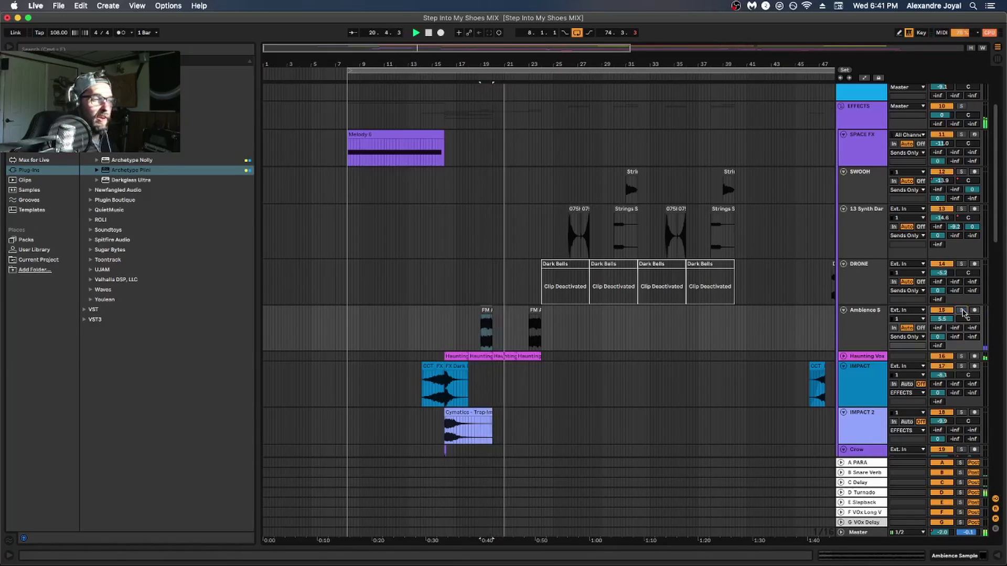
left_click(473, 322)
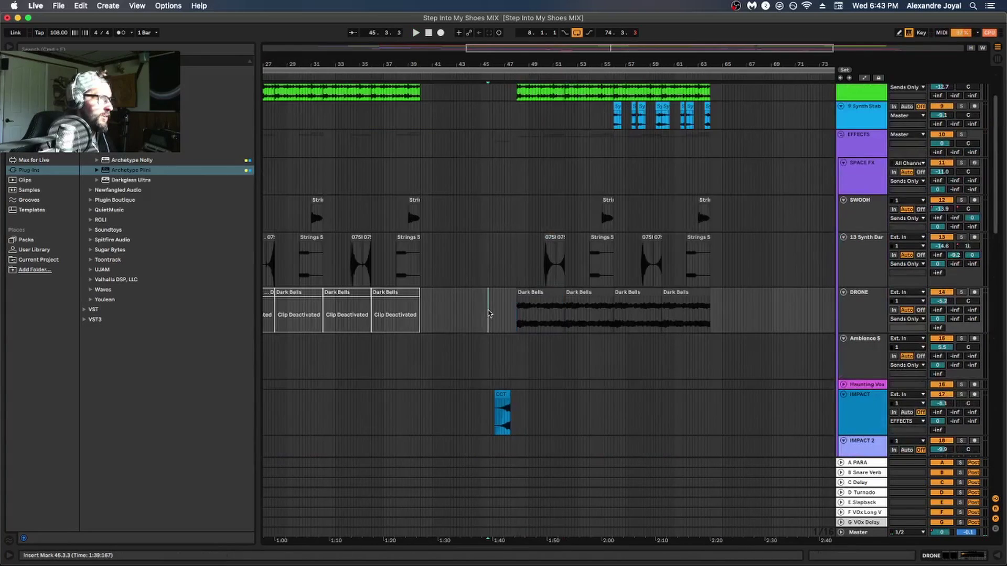
Select the clip at 47.2.1 on the lower Scream track, solo that track and play the clip.
left_click(488, 314)
scroll(483, 314, "down", 15)
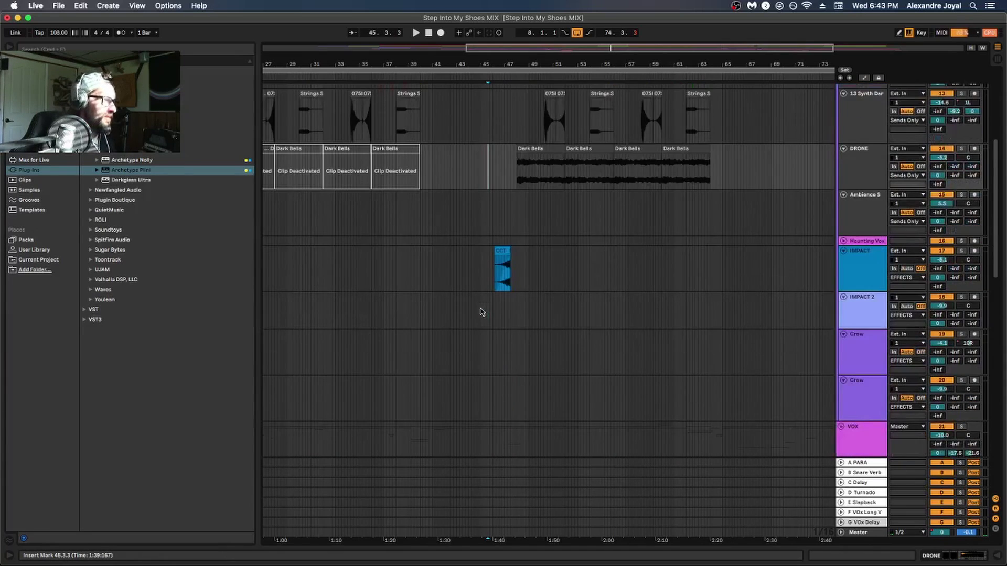
scroll(493, 314, "down", 5)
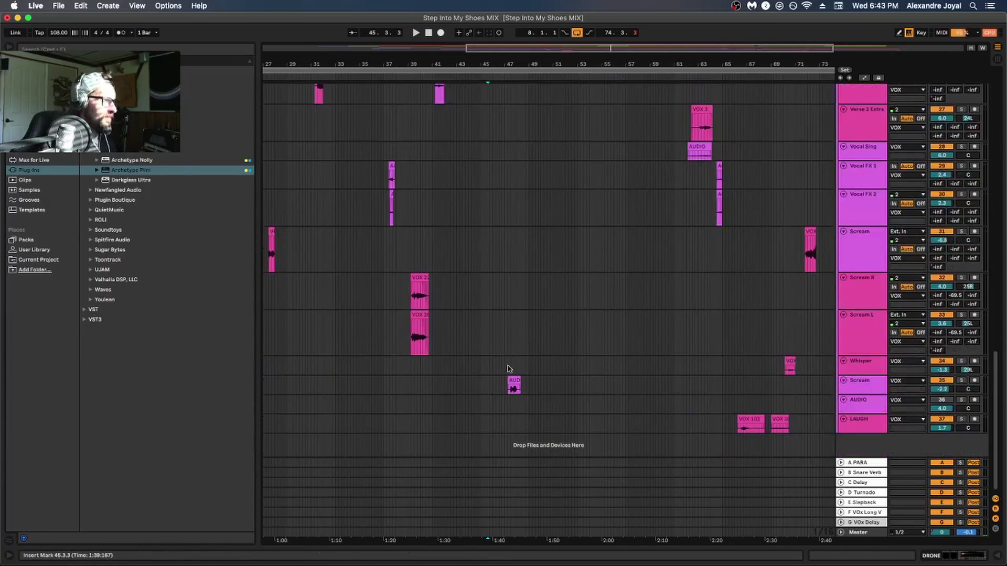
left_click(512, 385)
left_click(961, 380)
key("space")
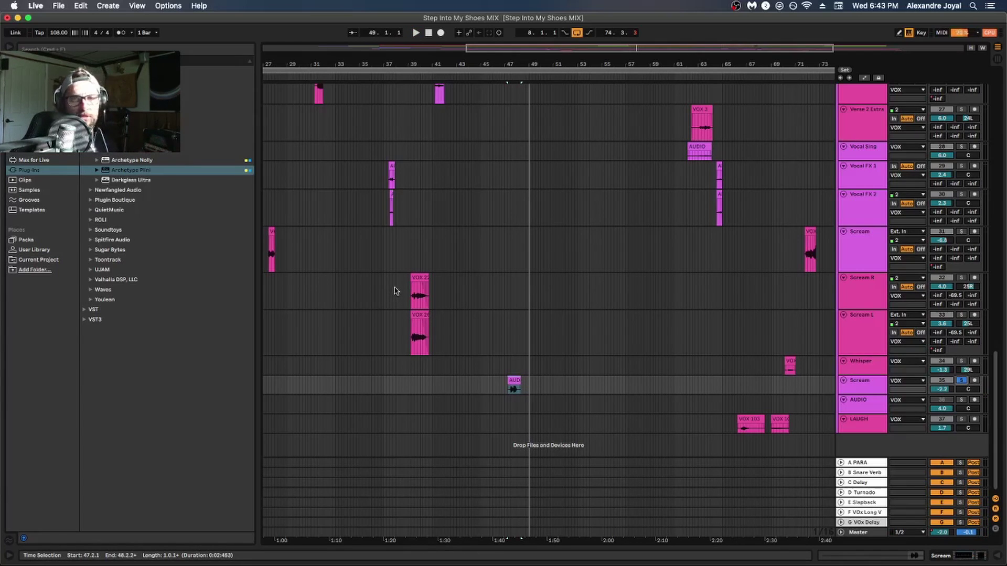
Select the reversed DarkChime clip at 46.1.4 on the IMPACT track, solo the track and play the clip.
scroll(314, 257, "up", 10)
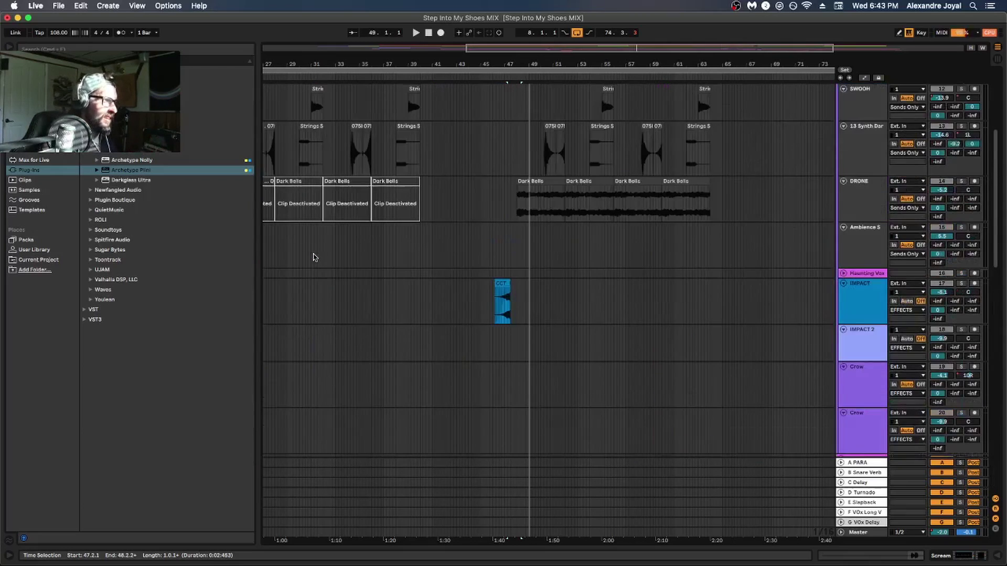
scroll(315, 257, "up", 4)
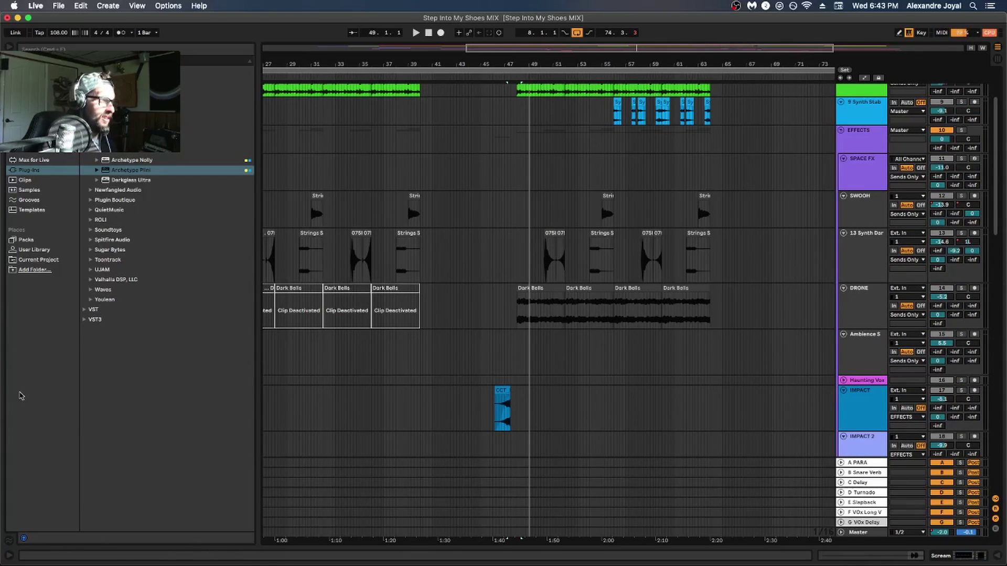
left_click(502, 387)
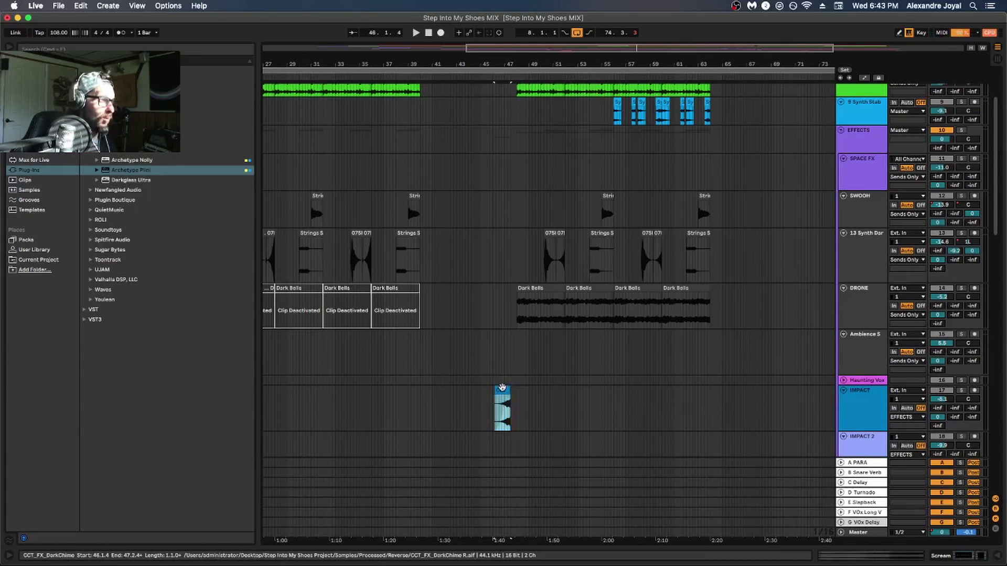
left_click(501, 391)
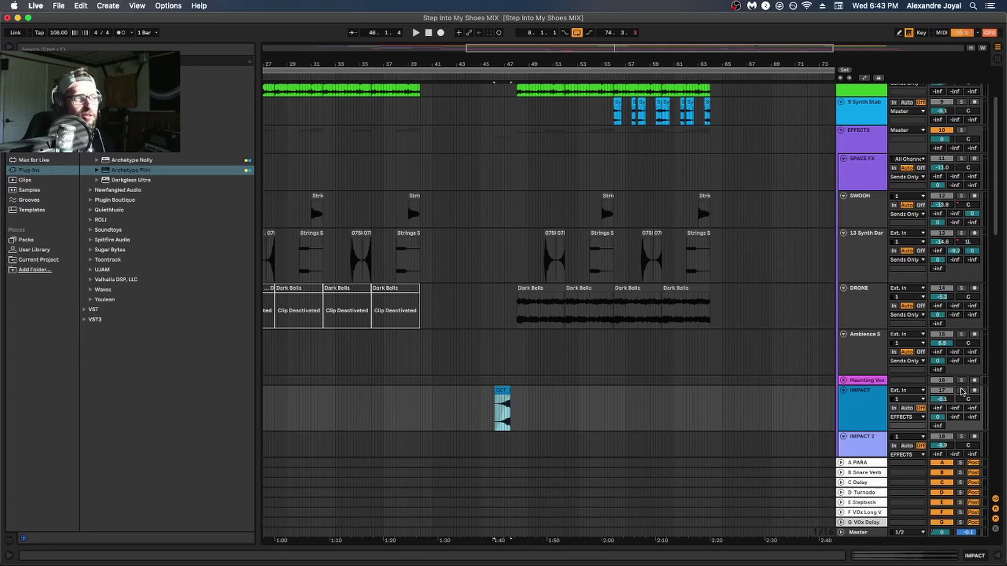
left_click(962, 390)
key("space")
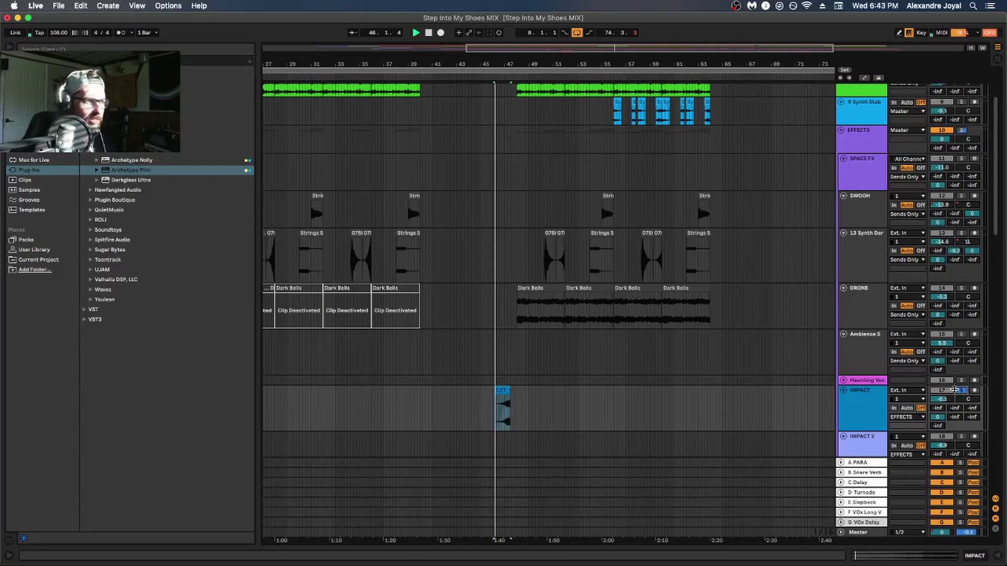
Solo the lower Scream track during playback, and release its solo to compare it with the full mix.
scroll(949, 391, "down", 15)
scroll(944, 392, "down", 3)
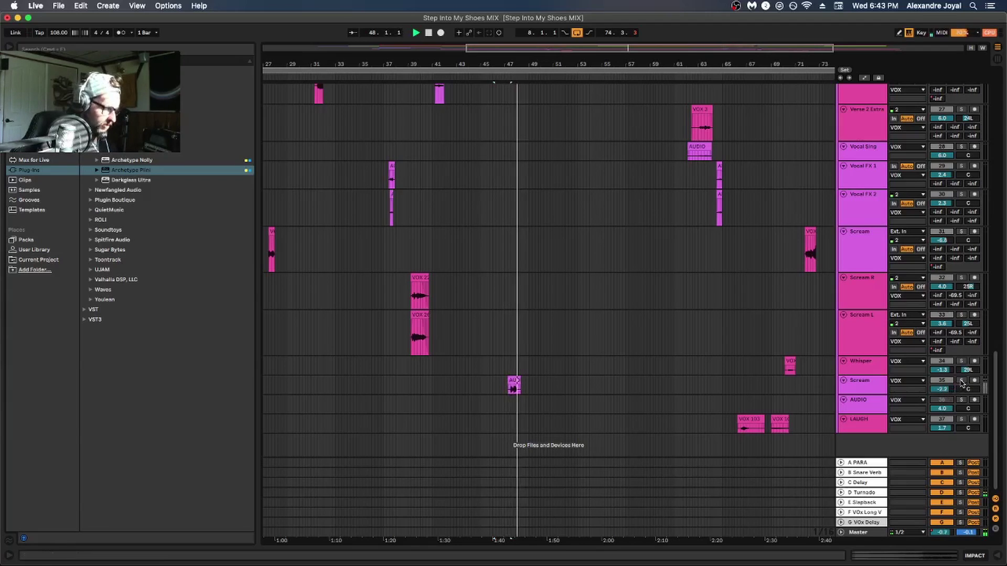
left_click(962, 381)
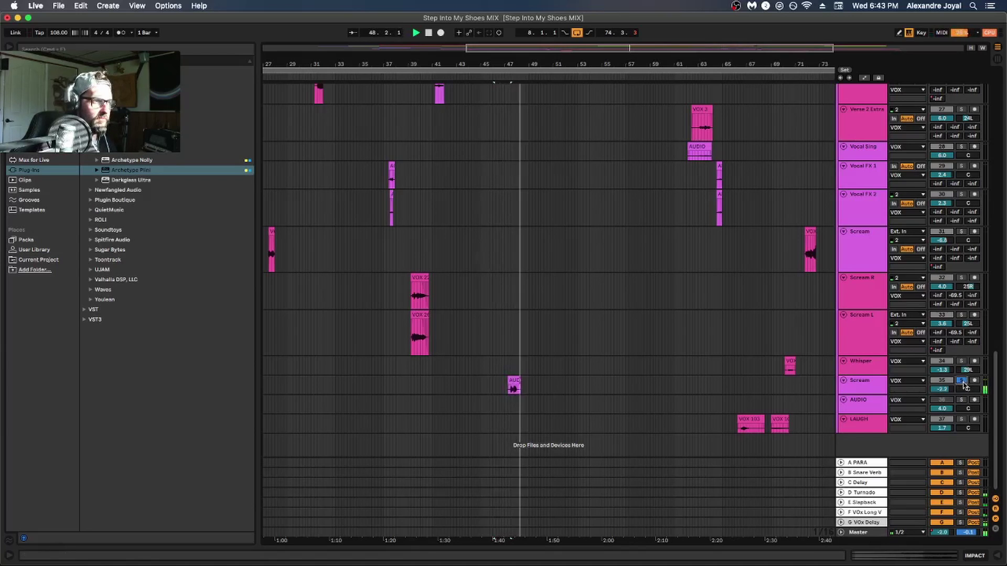
left_click(962, 381)
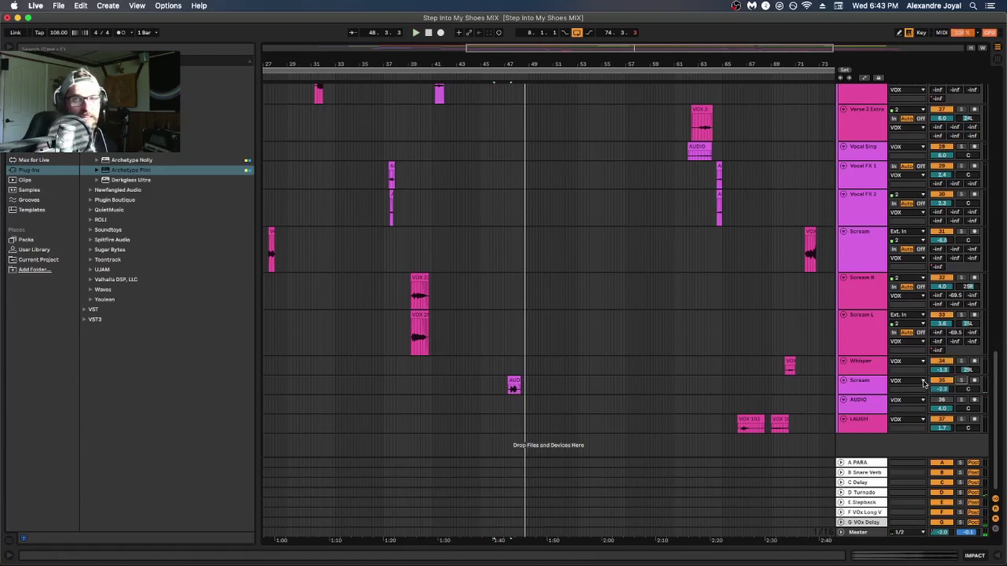
left_click(860, 383)
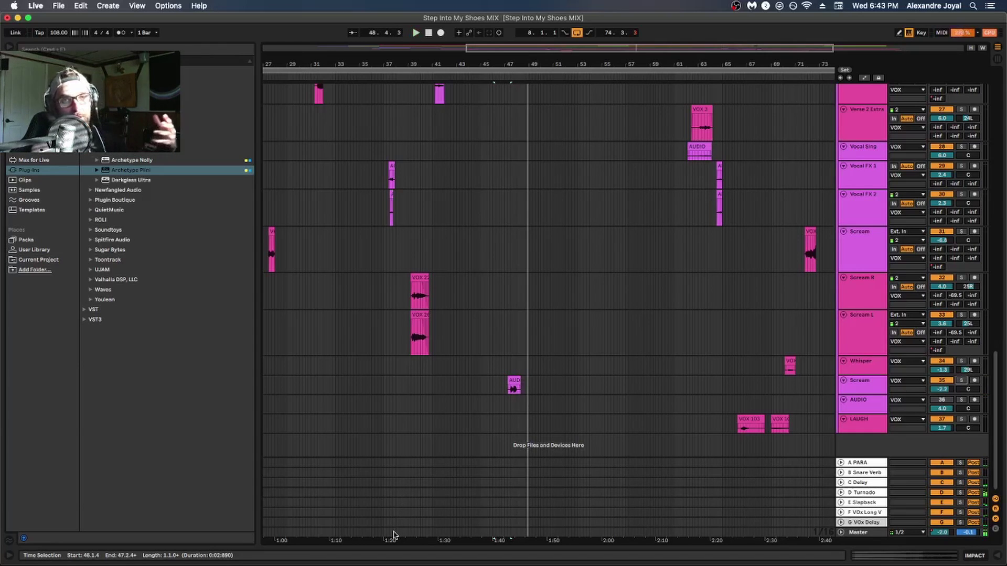
scroll(524, 457, "up", 10)
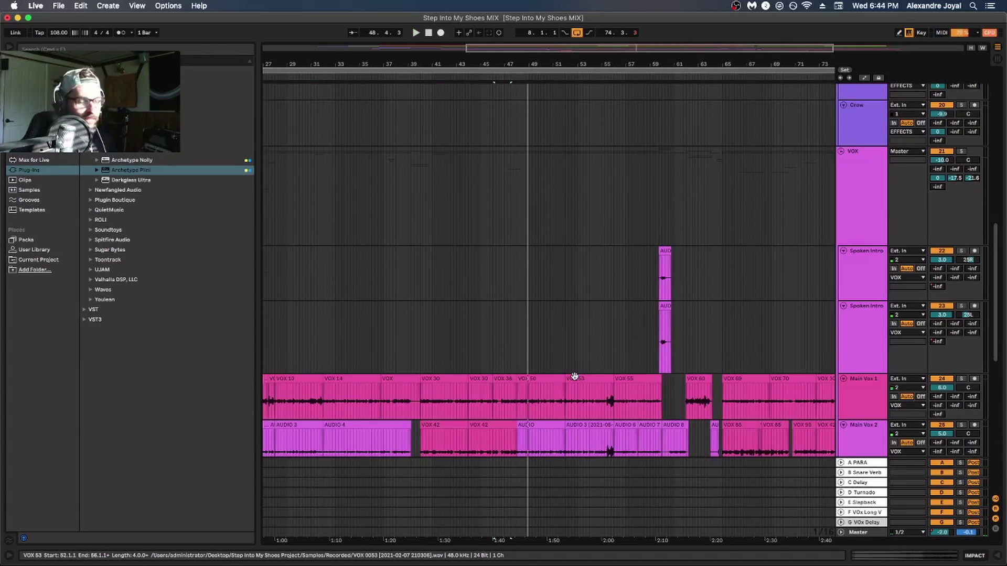